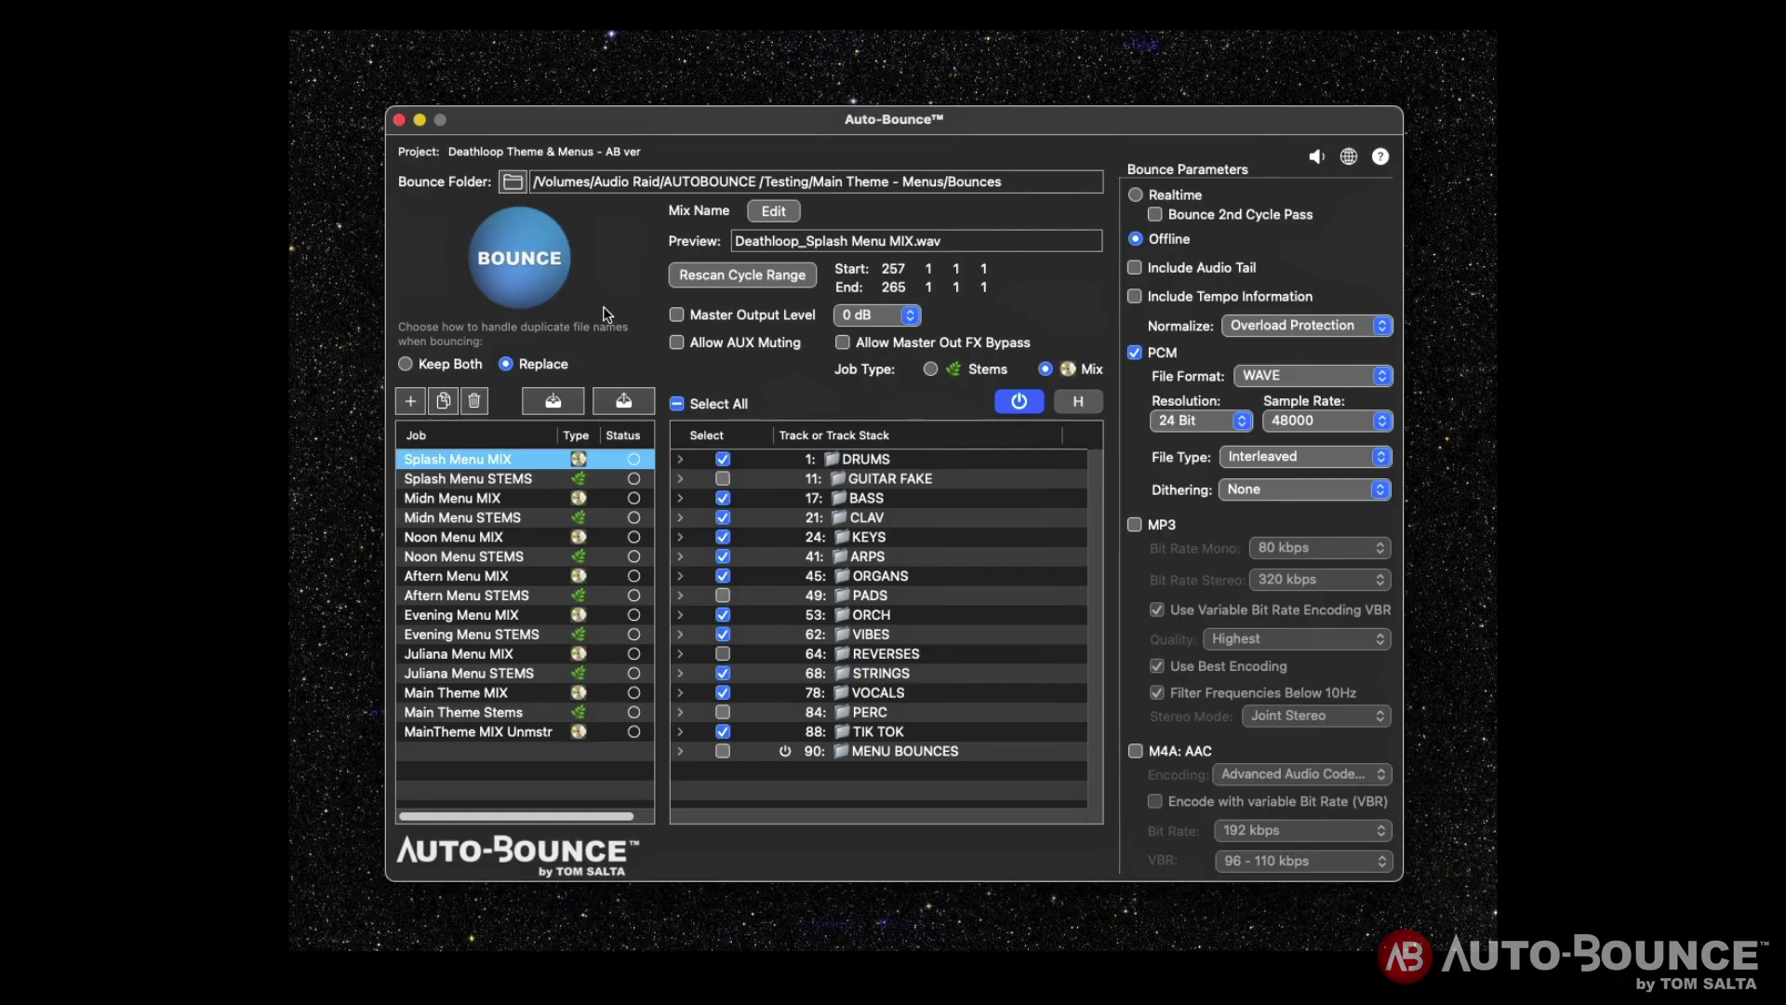
# - Move on to the next job and briefly expand, then collapse, the Logic track stacks
pyautogui.press('Return')
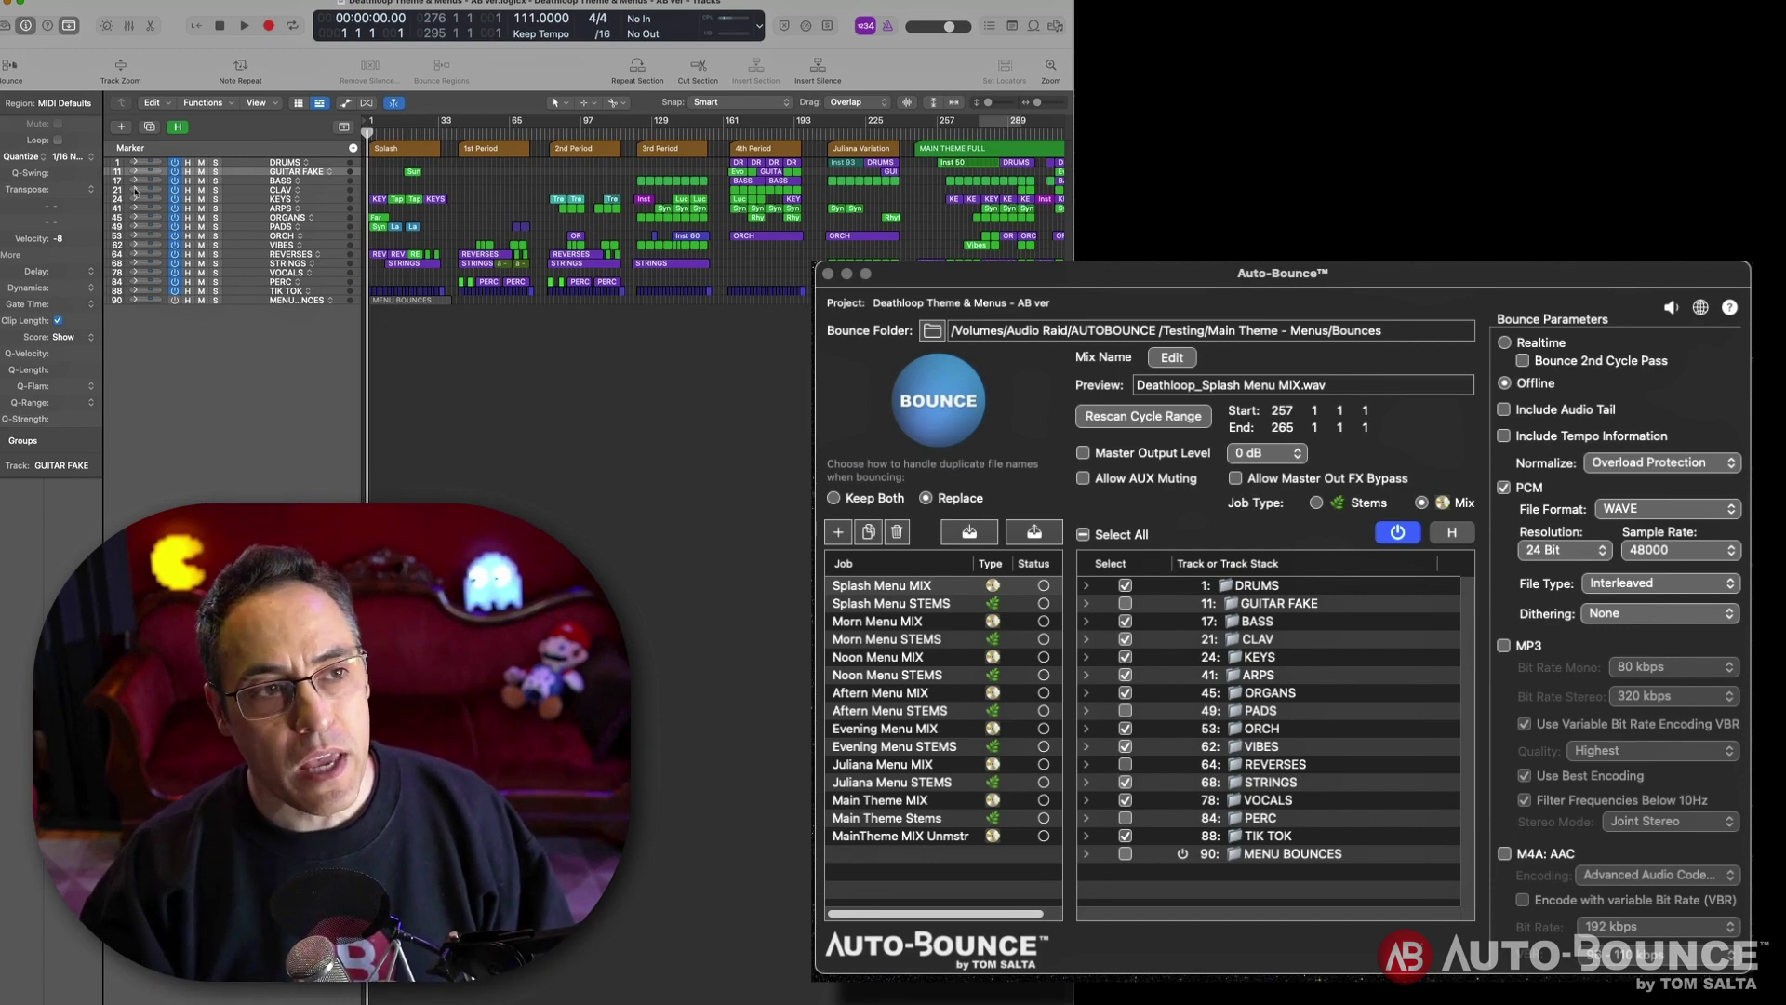
pyautogui.keyDown('alt'); pyautogui.click(136, 189); pyautogui.keyUp('alt')
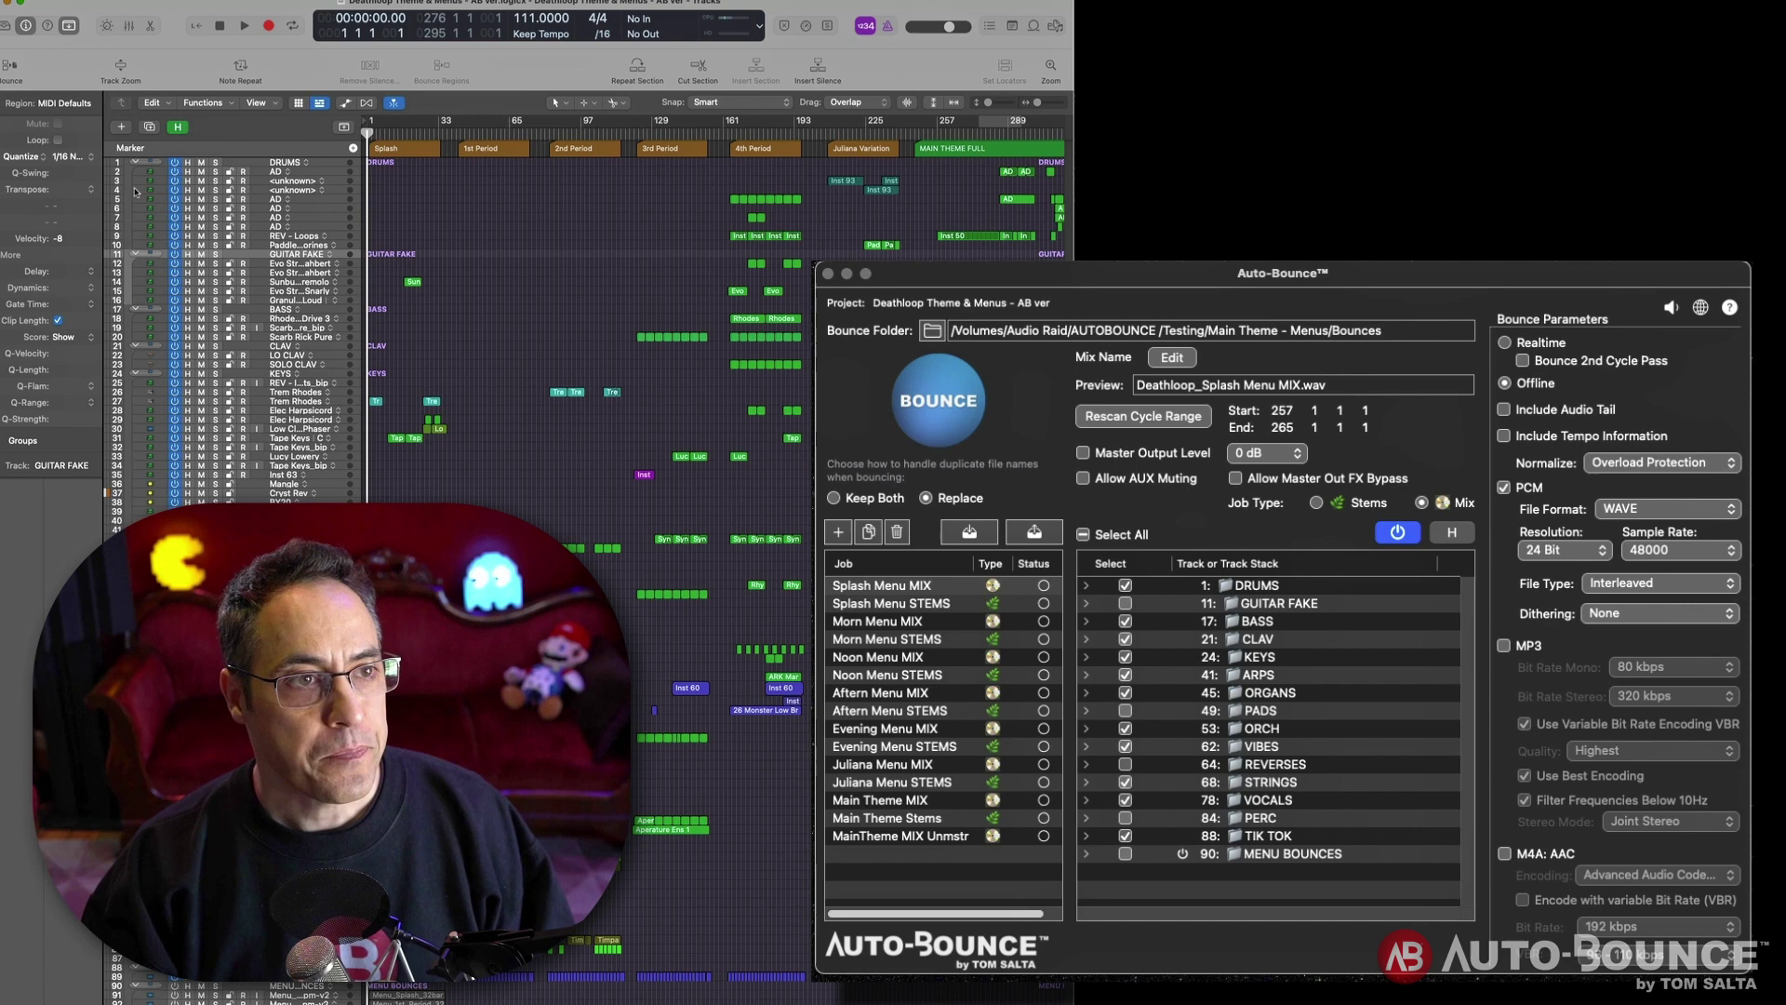
pyautogui.keyDown('alt'); pyautogui.click(136, 163); pyautogui.keyUp('alt')
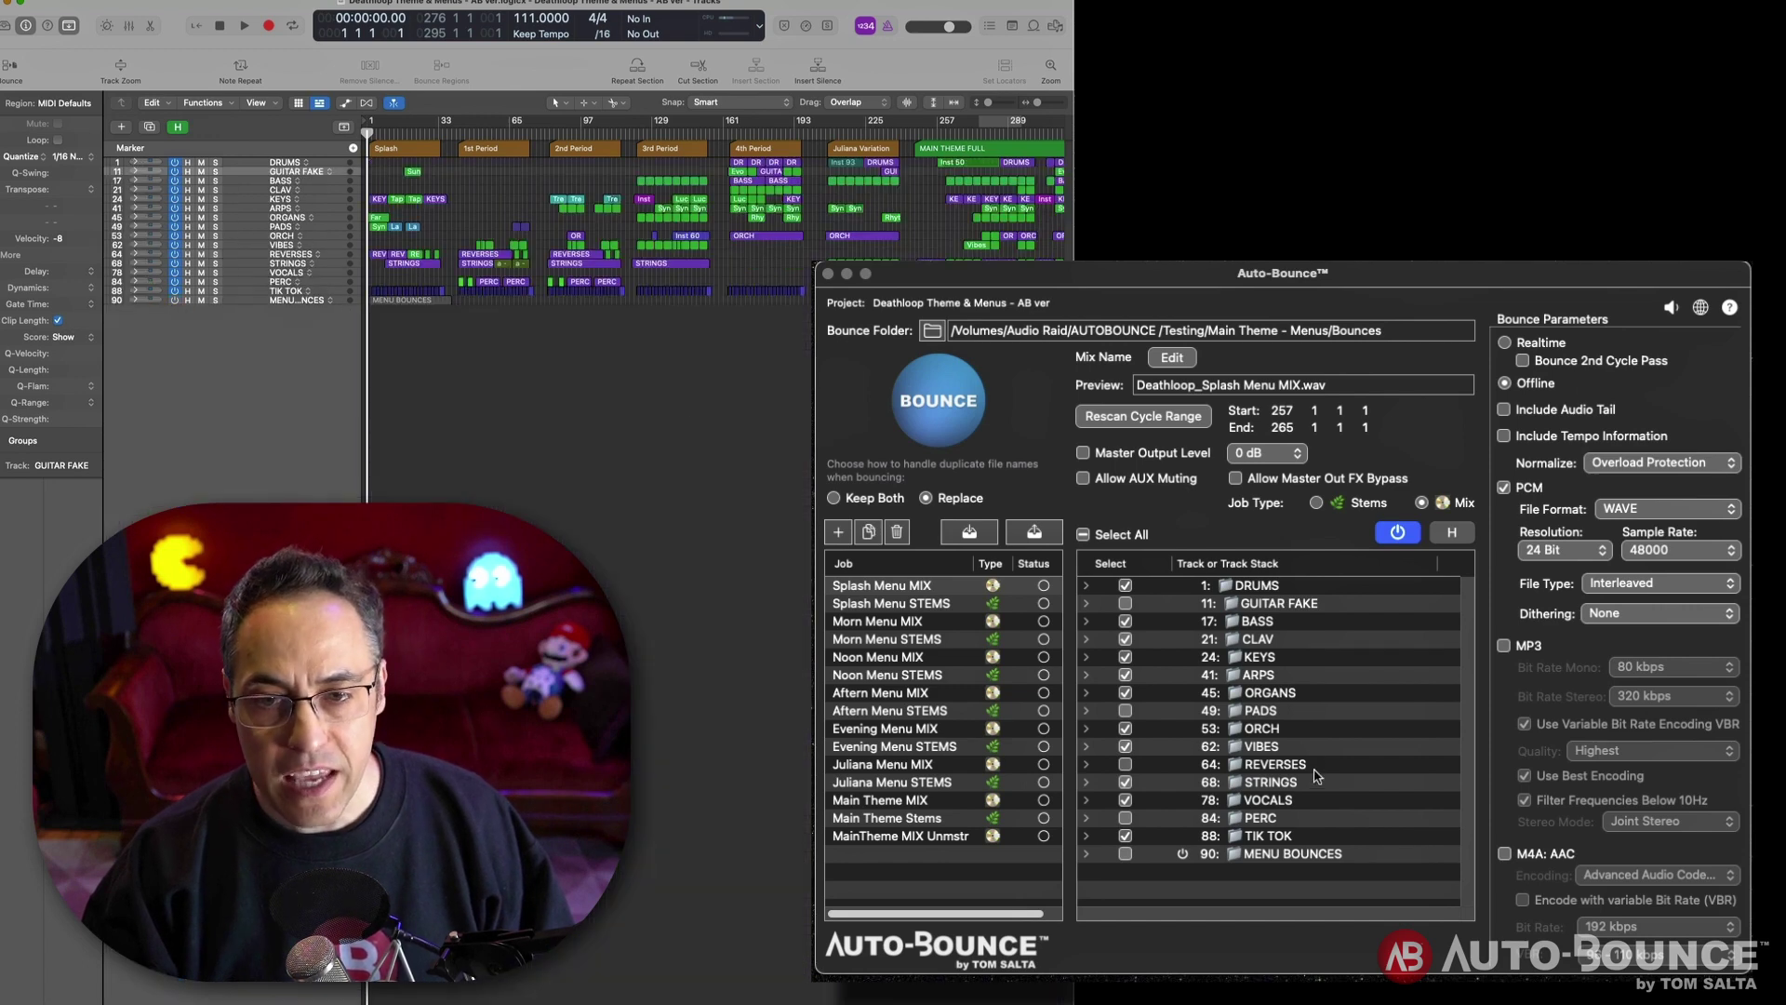
# - Review each MIX job's settings, from Splash Menu MIX through MainTheme MIX Unmstr
pyautogui.click(901, 589)
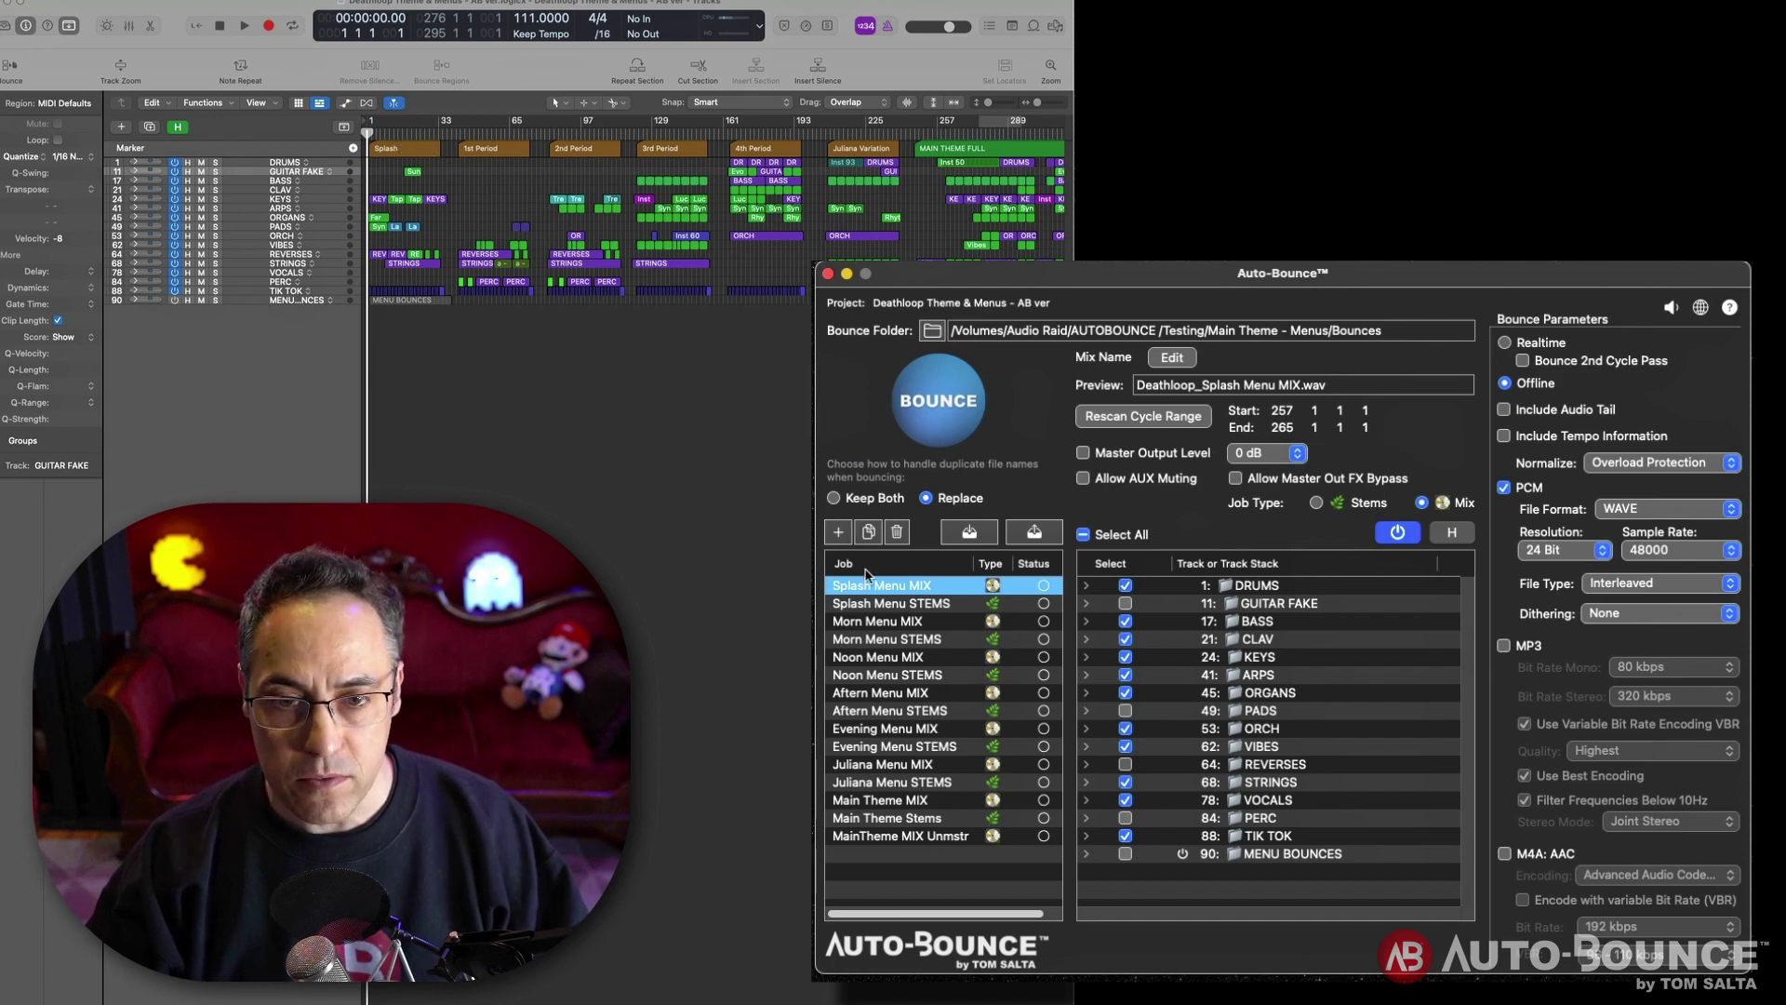
pyautogui.click(870, 623)
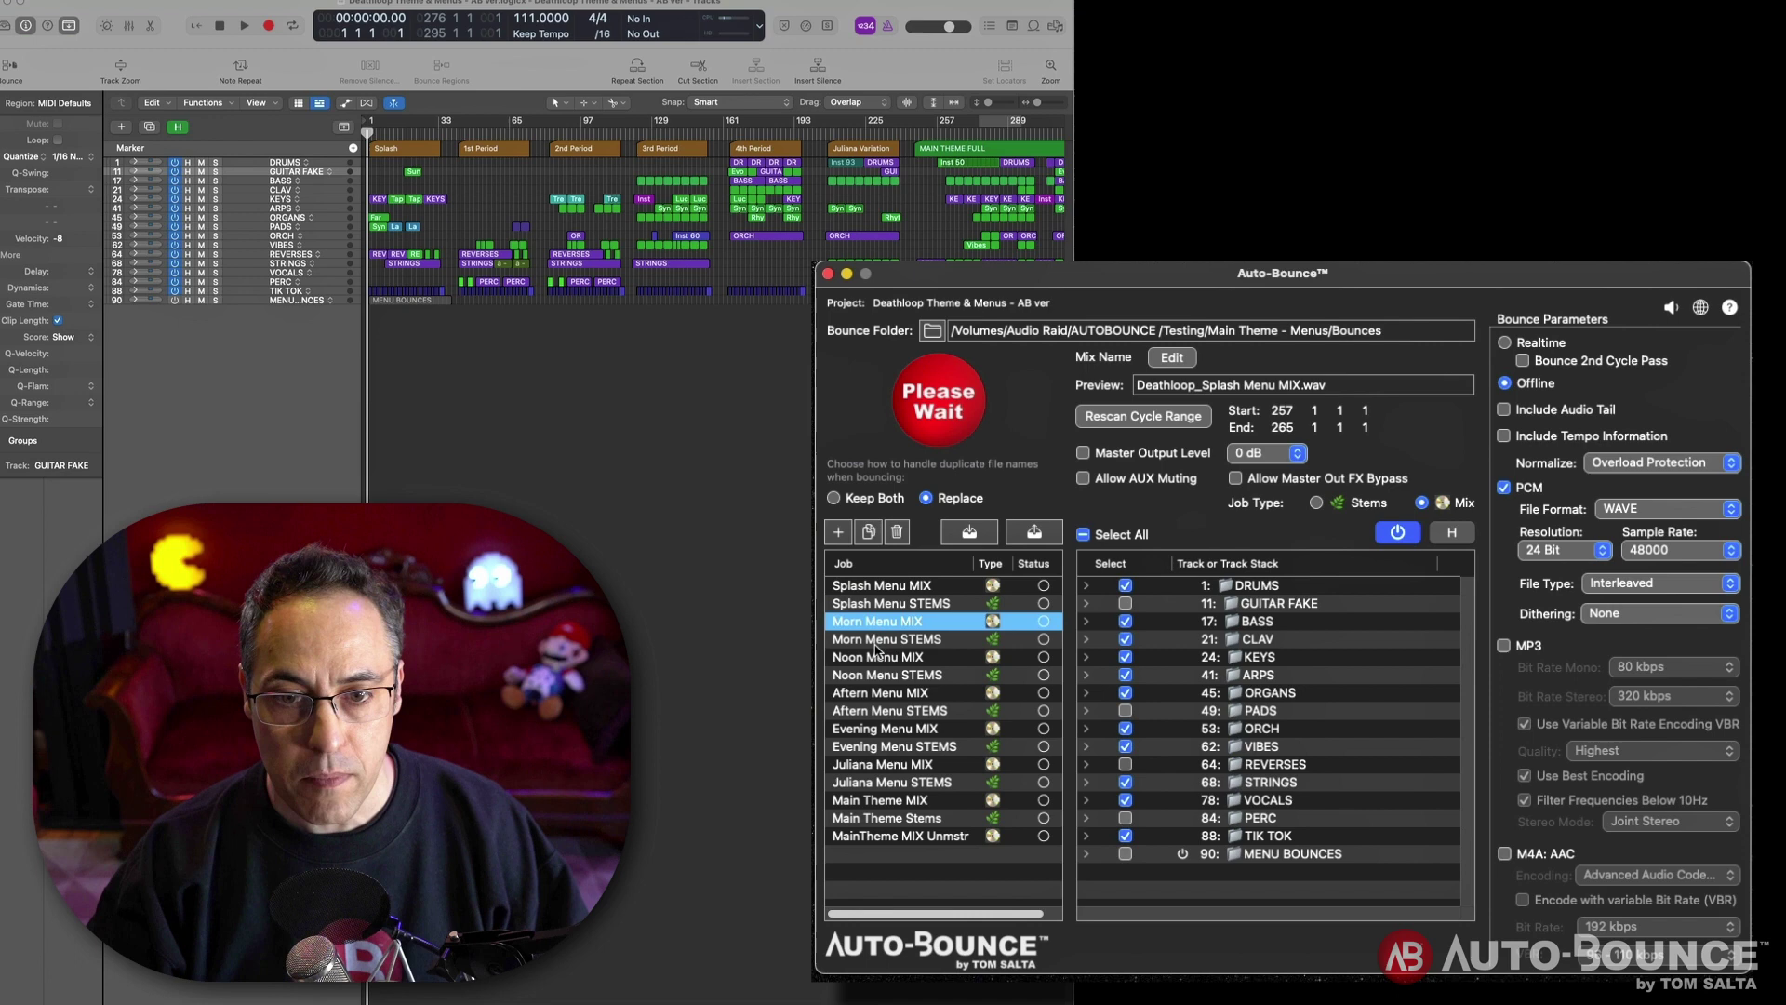
pyautogui.click(879, 658)
pyautogui.click(882, 694)
pyautogui.click(879, 730)
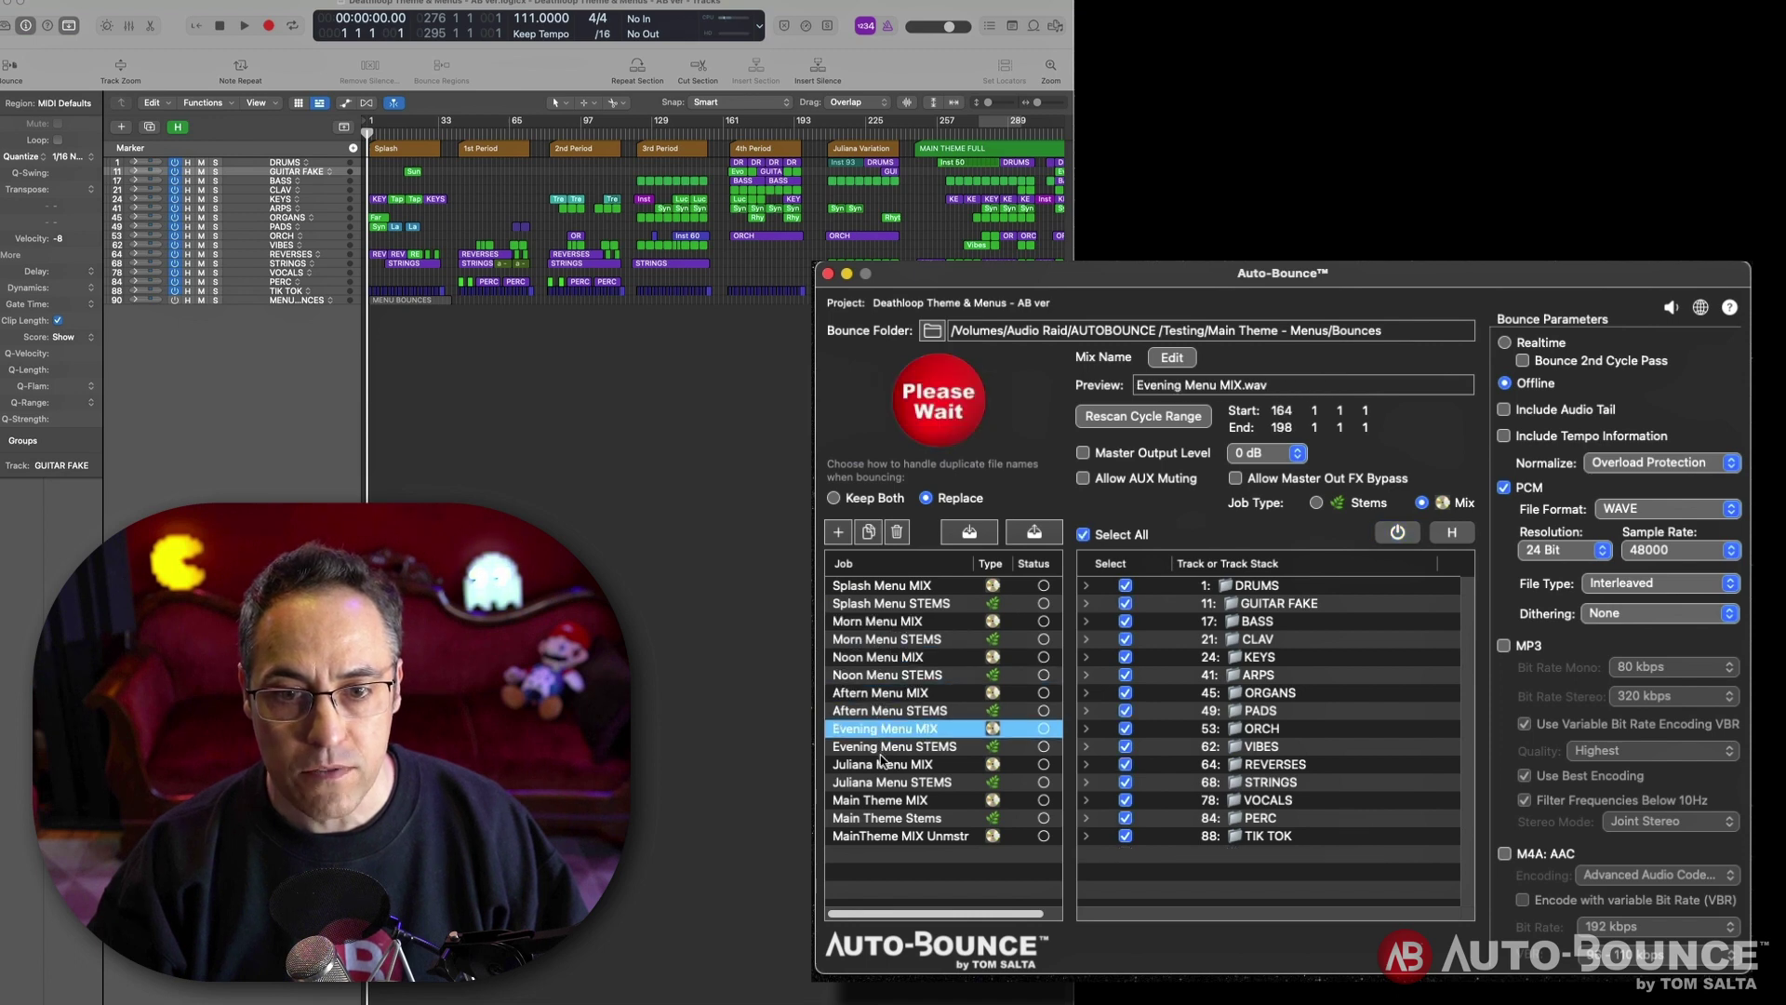
pyautogui.click(881, 765)
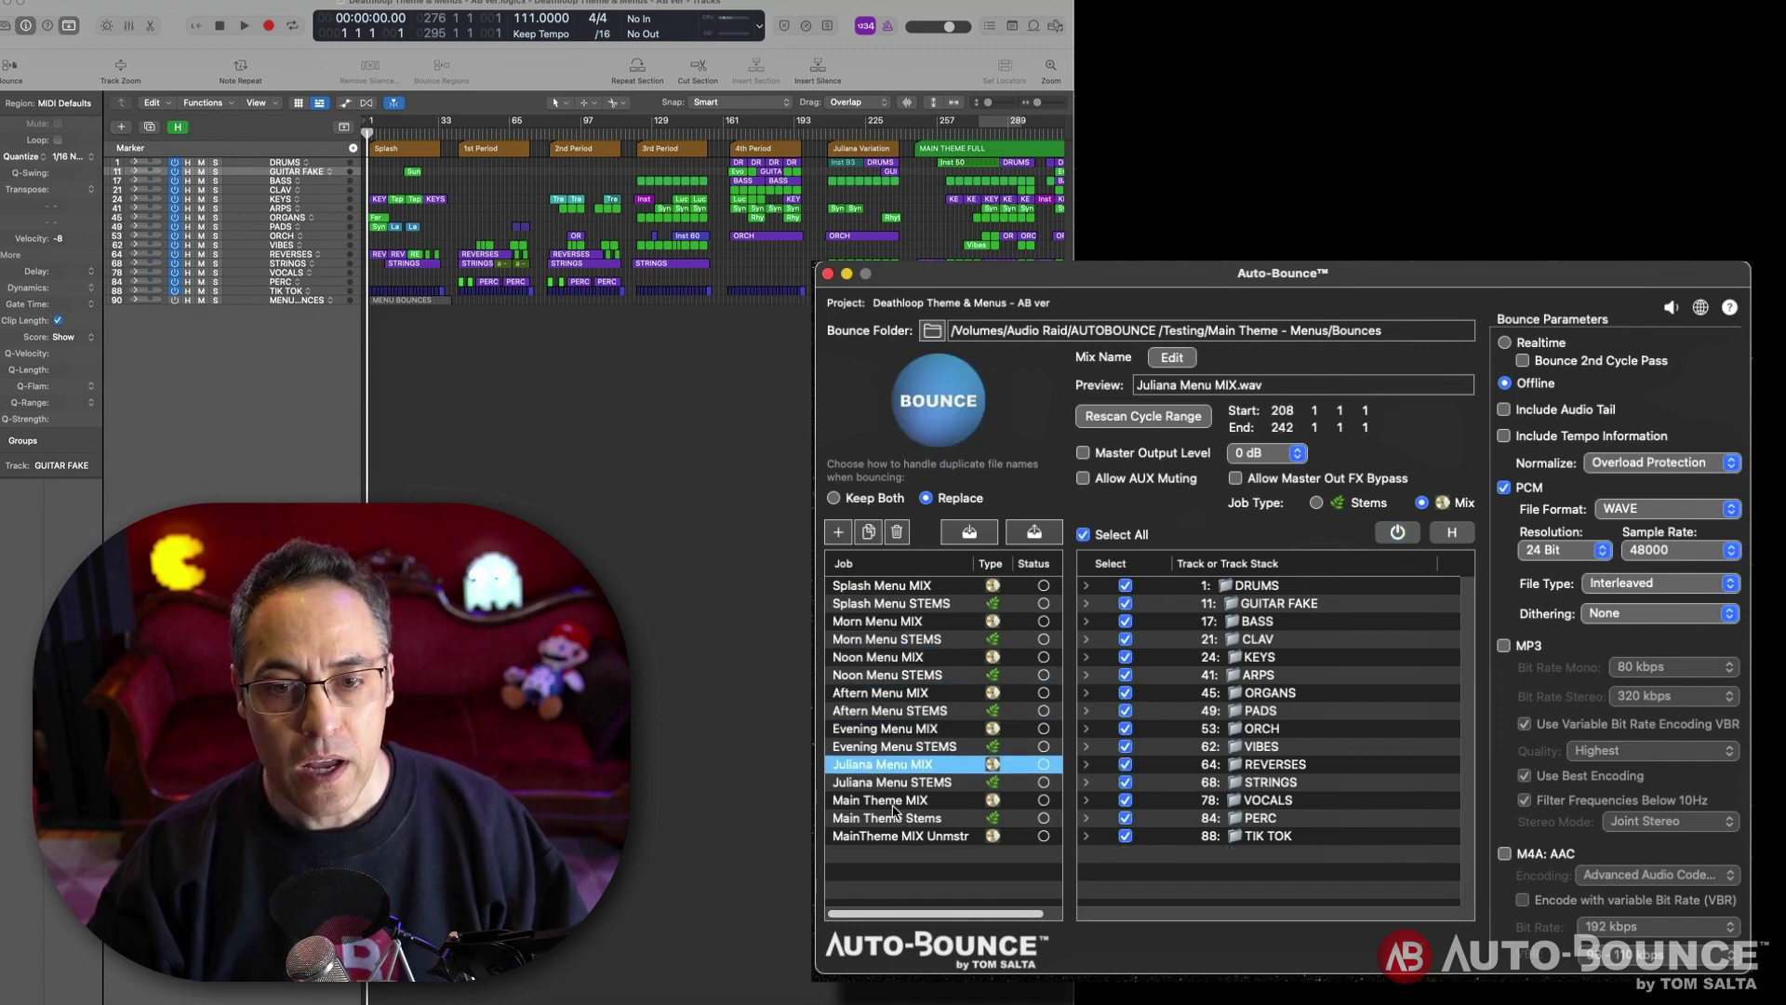
pyautogui.click(891, 804)
pyautogui.click(890, 823)
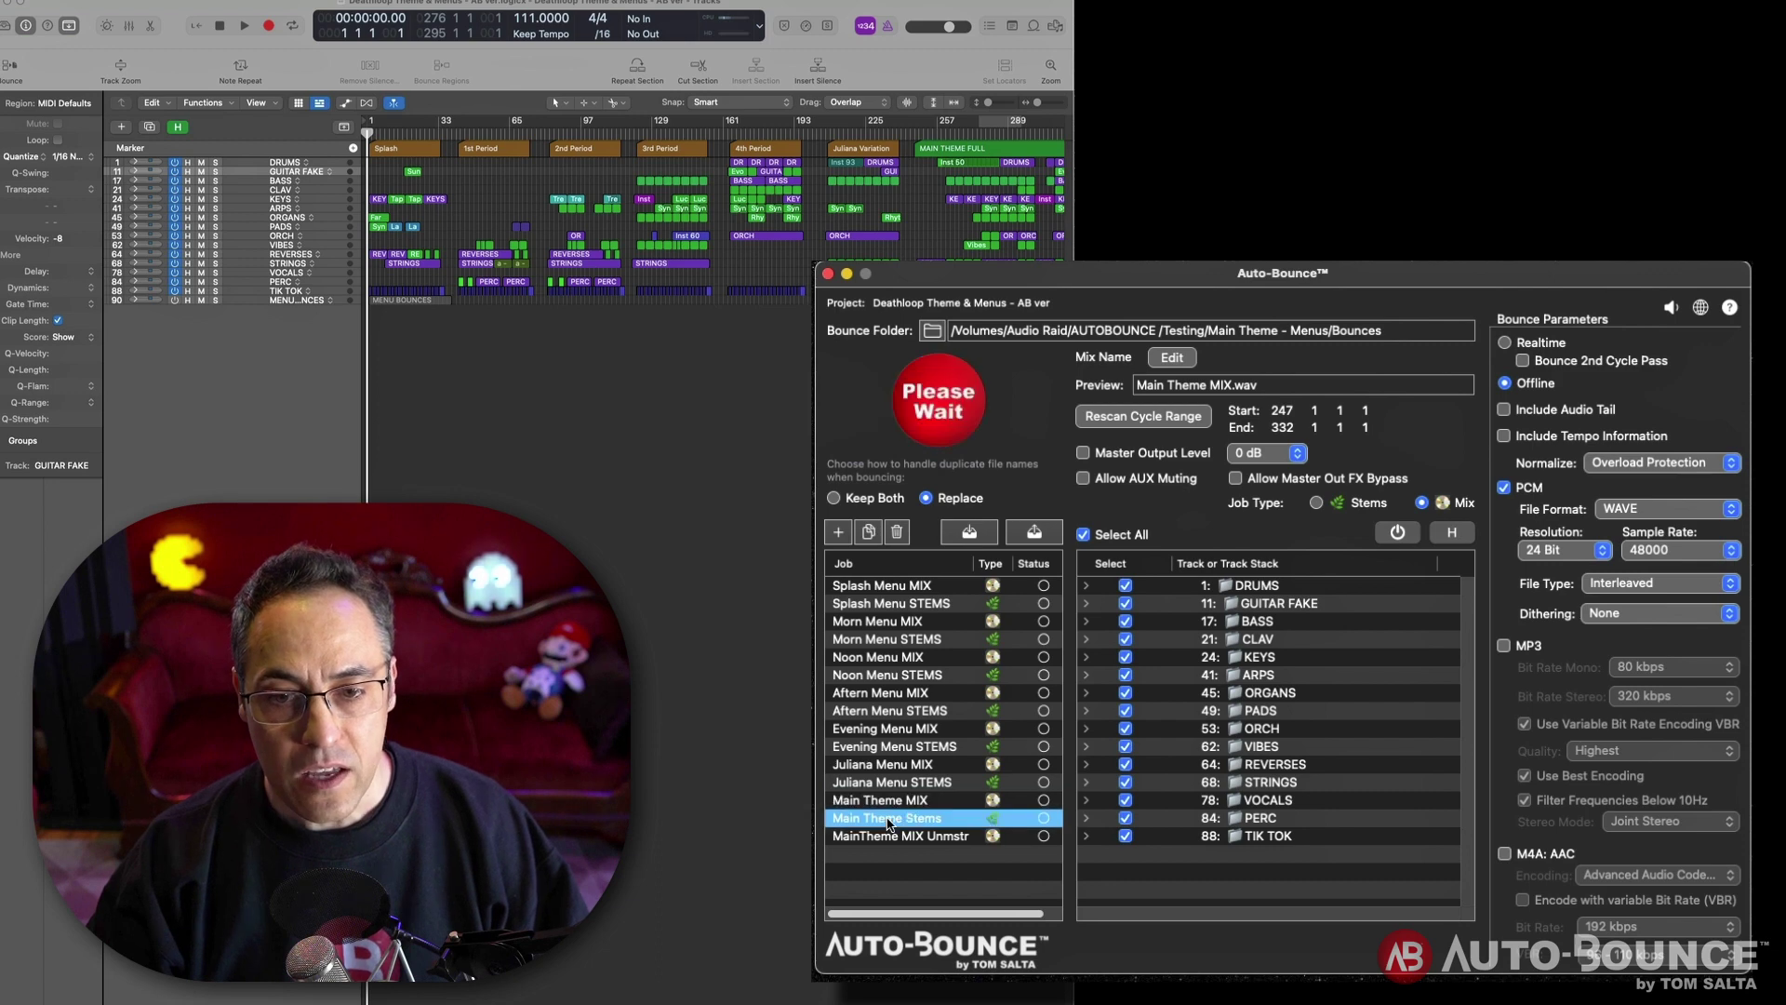
pyautogui.click(896, 838)
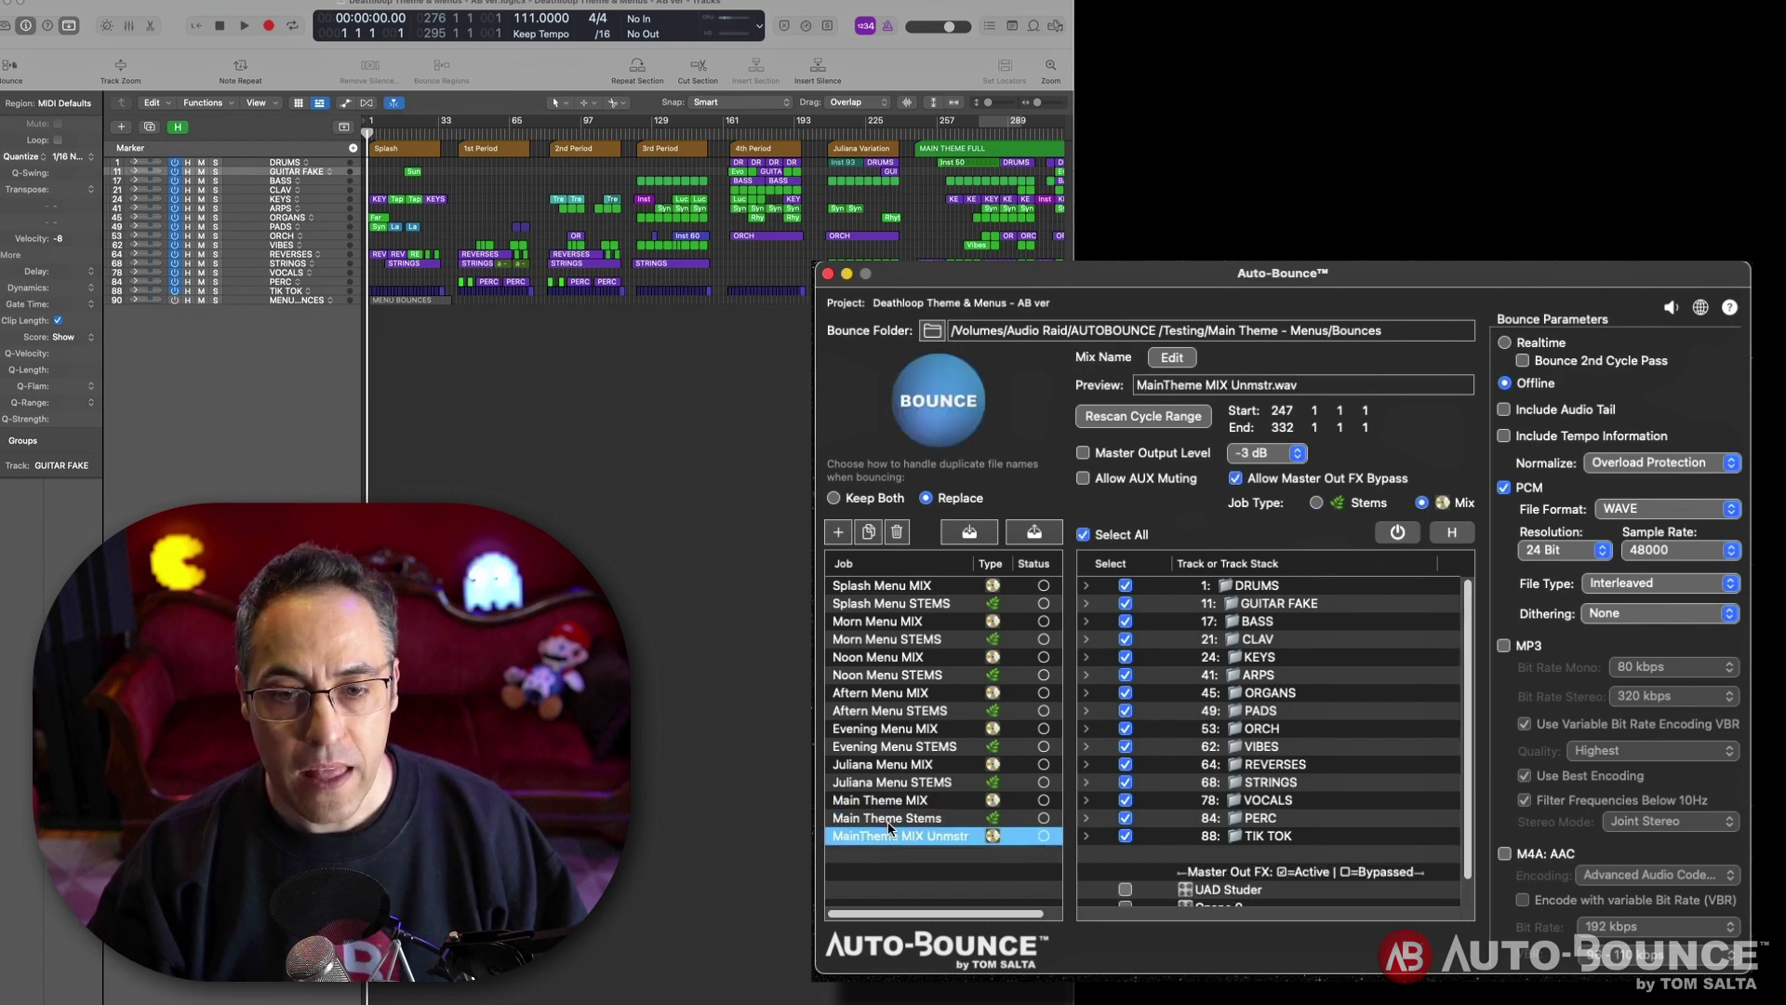
pyautogui.click(888, 821)
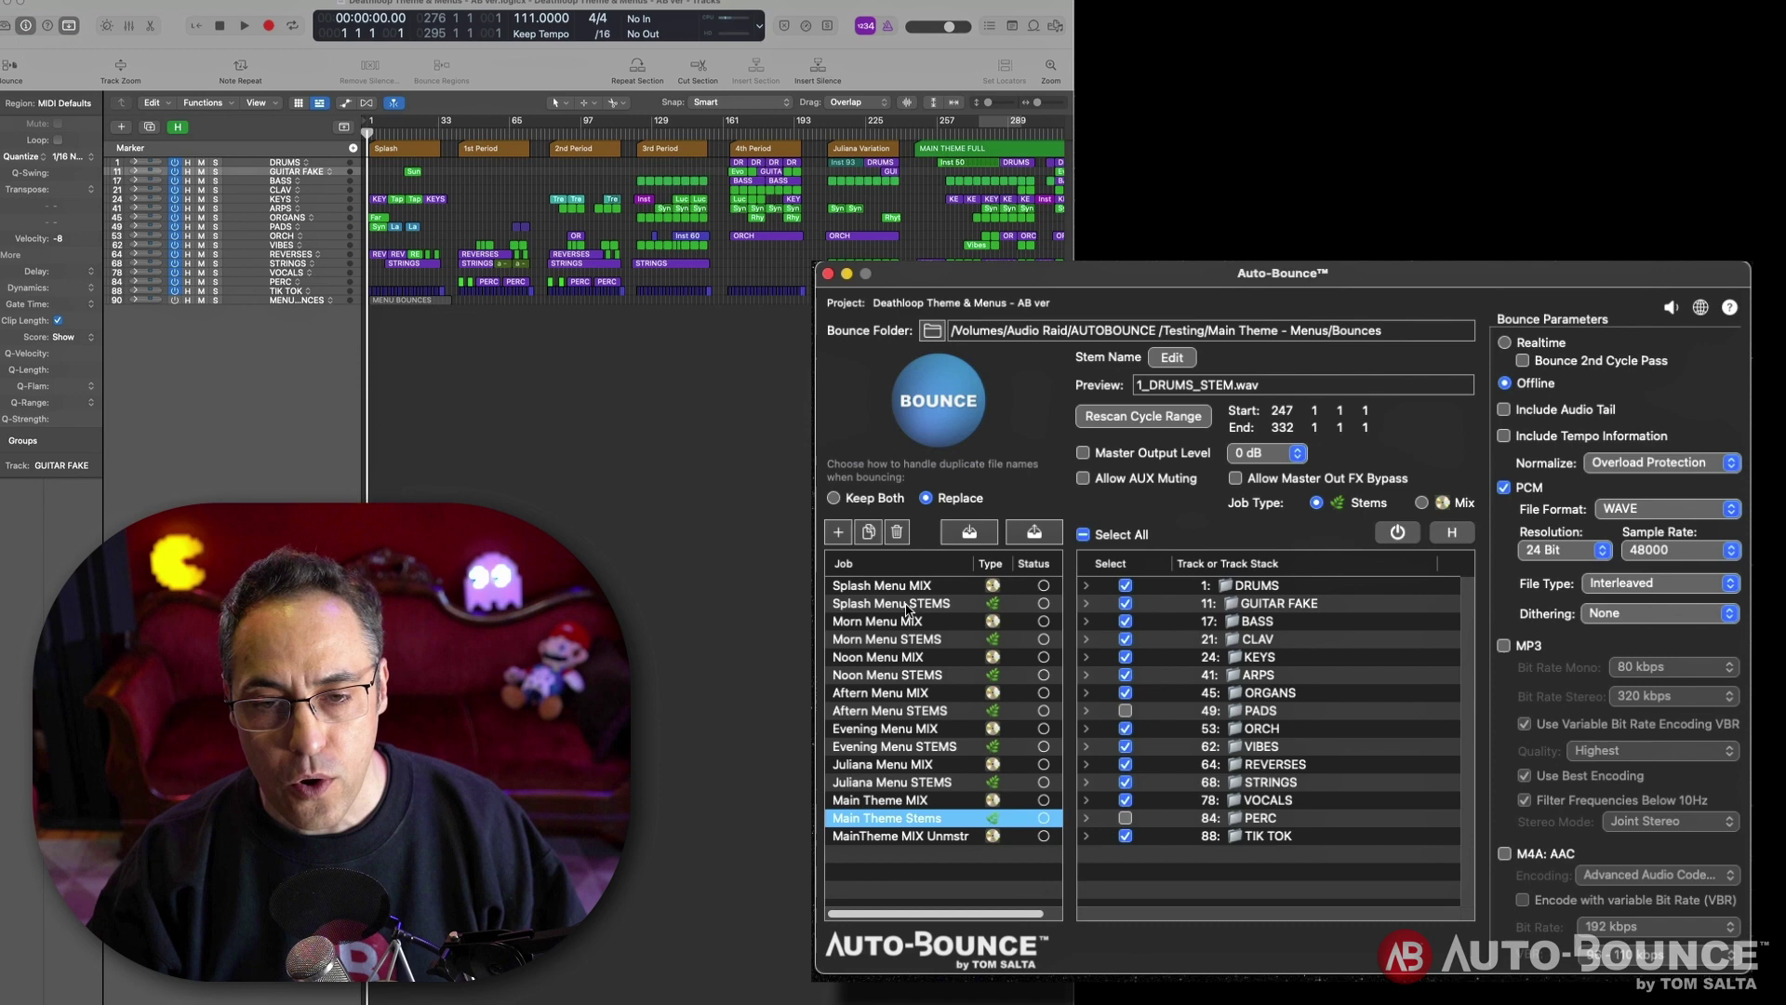
# - Review the STEMS jobs, checking the stem file naming format and leaving it unchanged
pyautogui.click(907, 606)
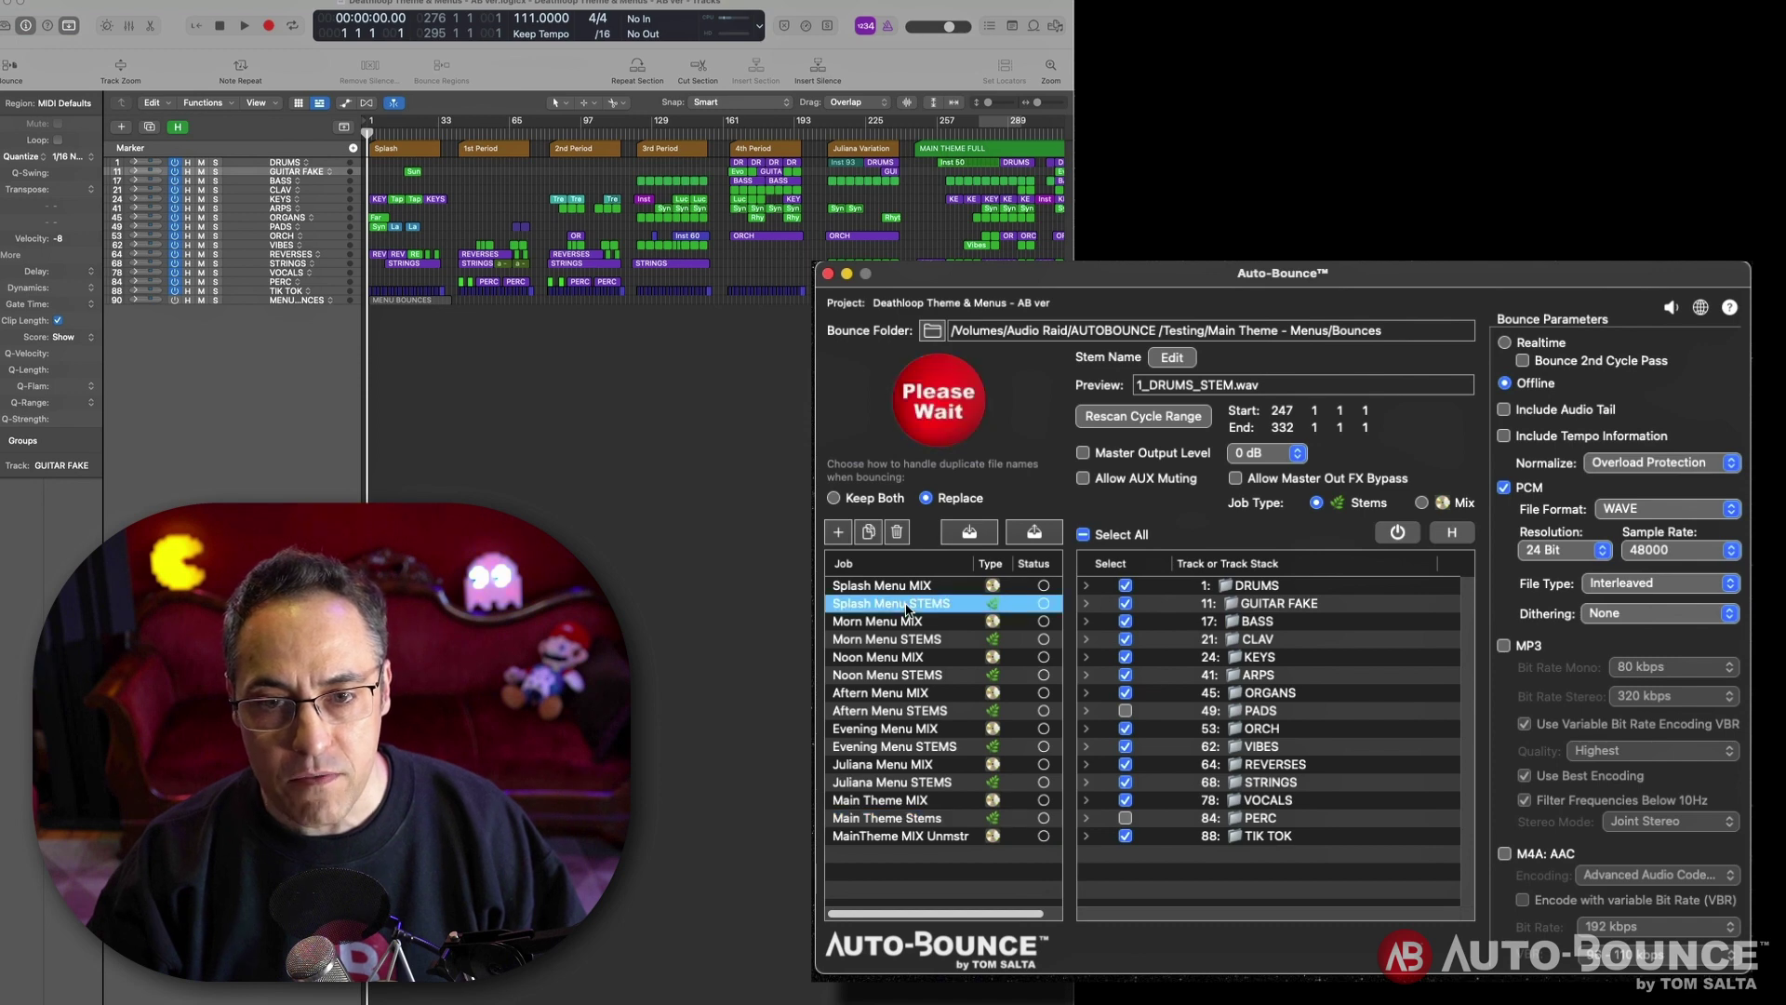
pyautogui.click(1173, 358)
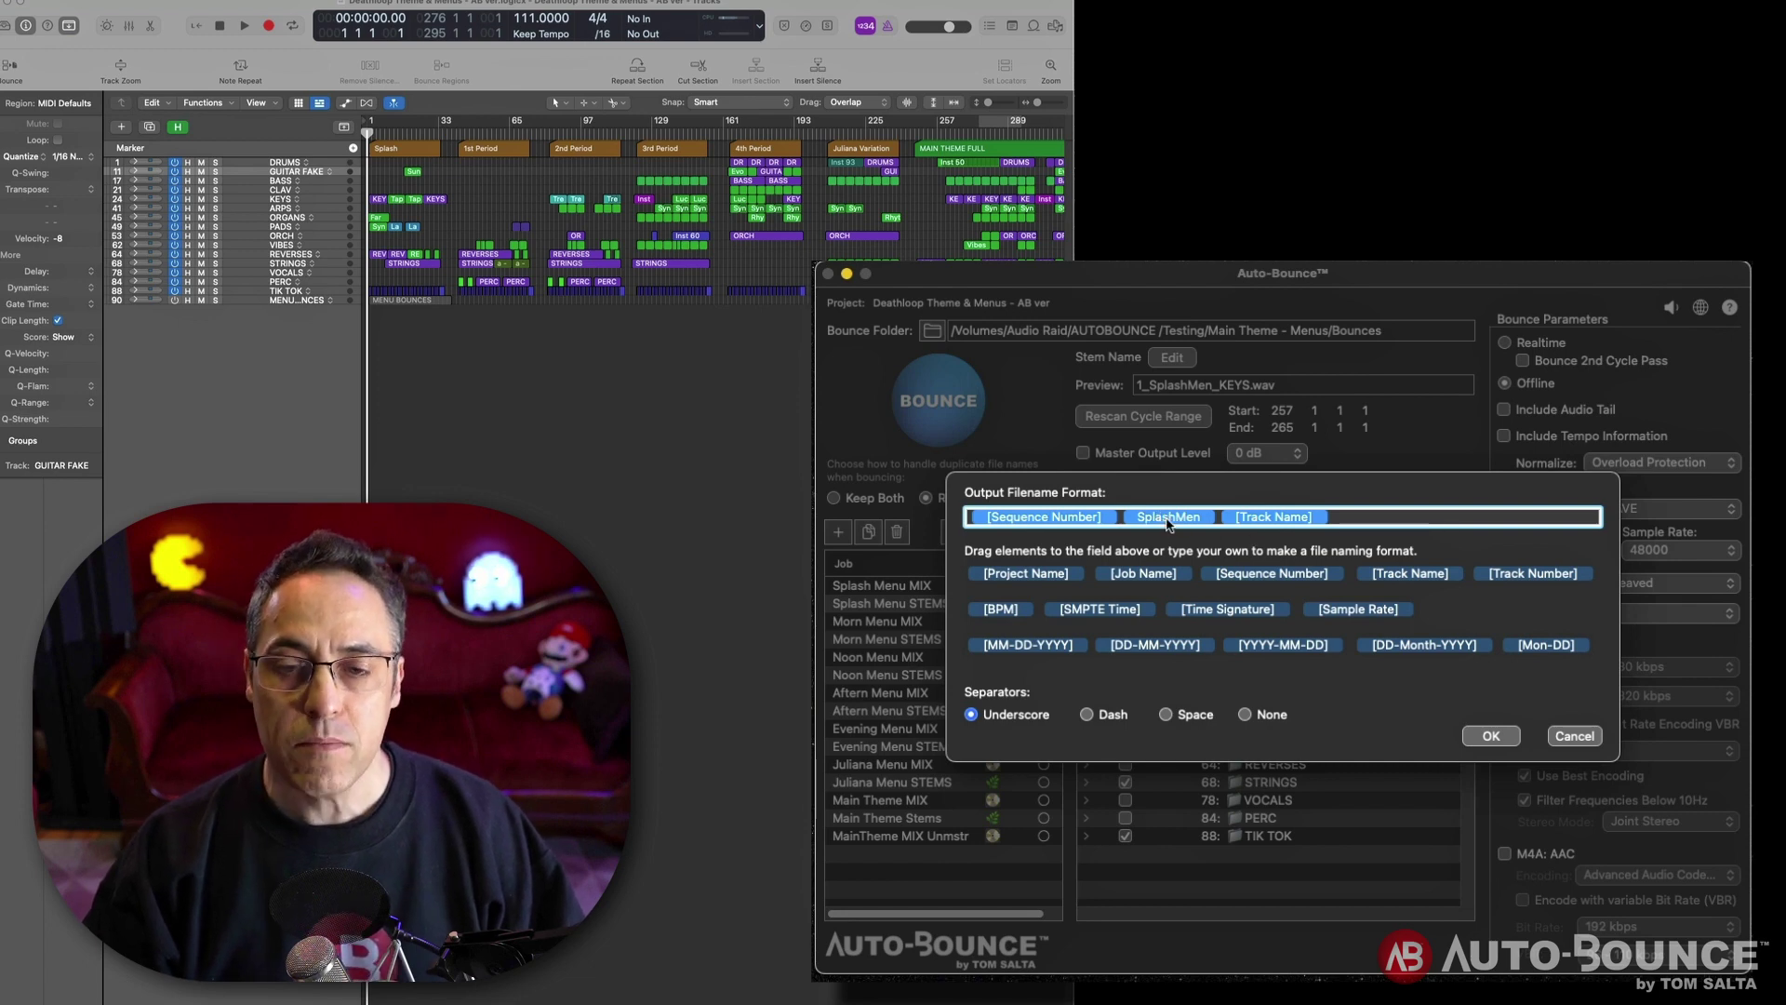
pyautogui.click(1487, 736)
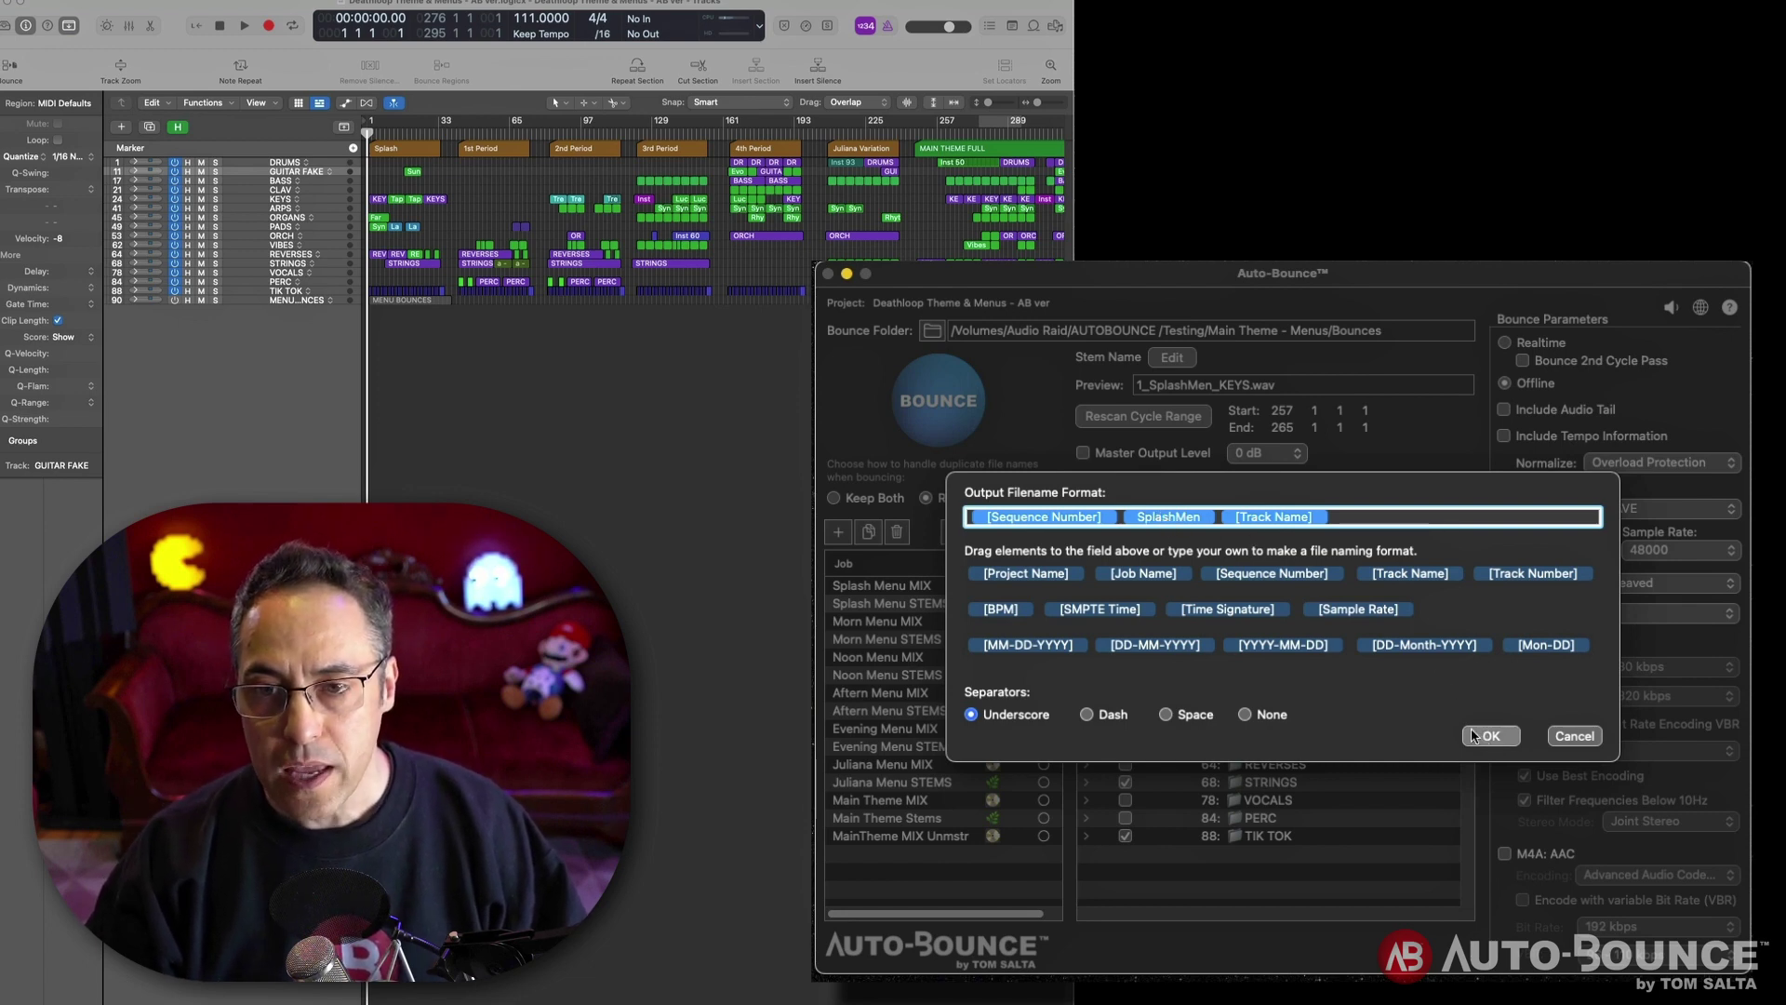
pyautogui.click(925, 640)
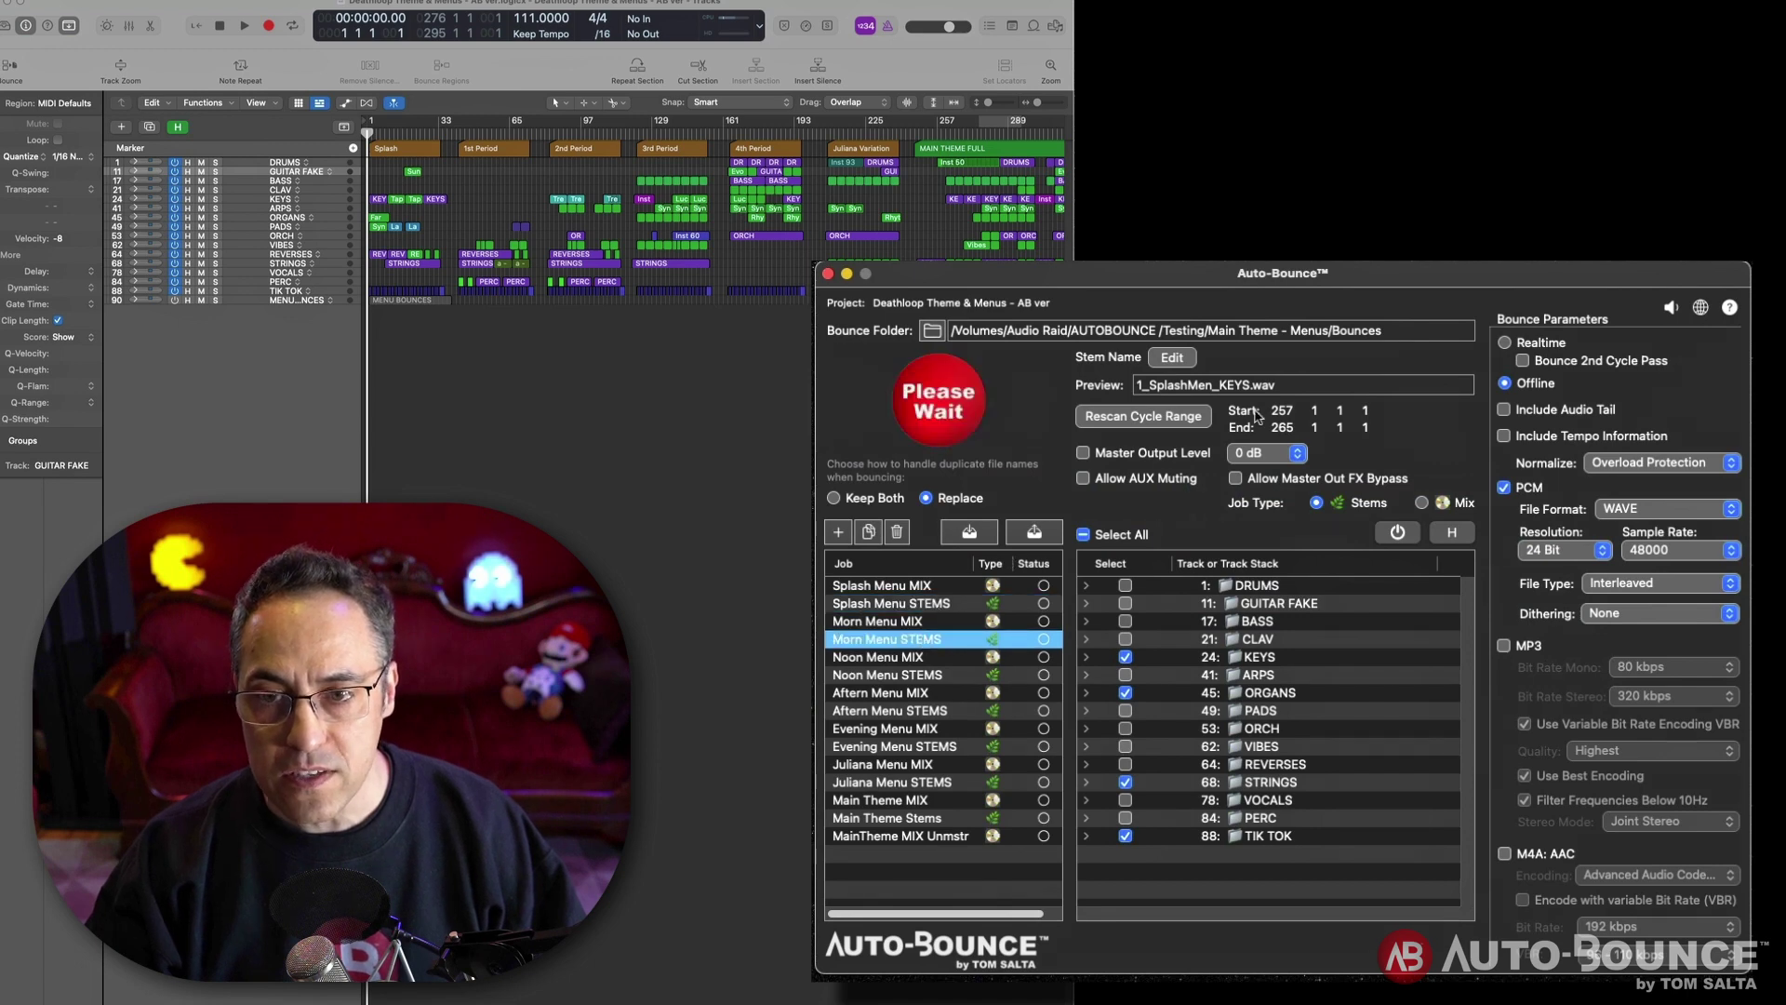
pyautogui.click(900, 836)
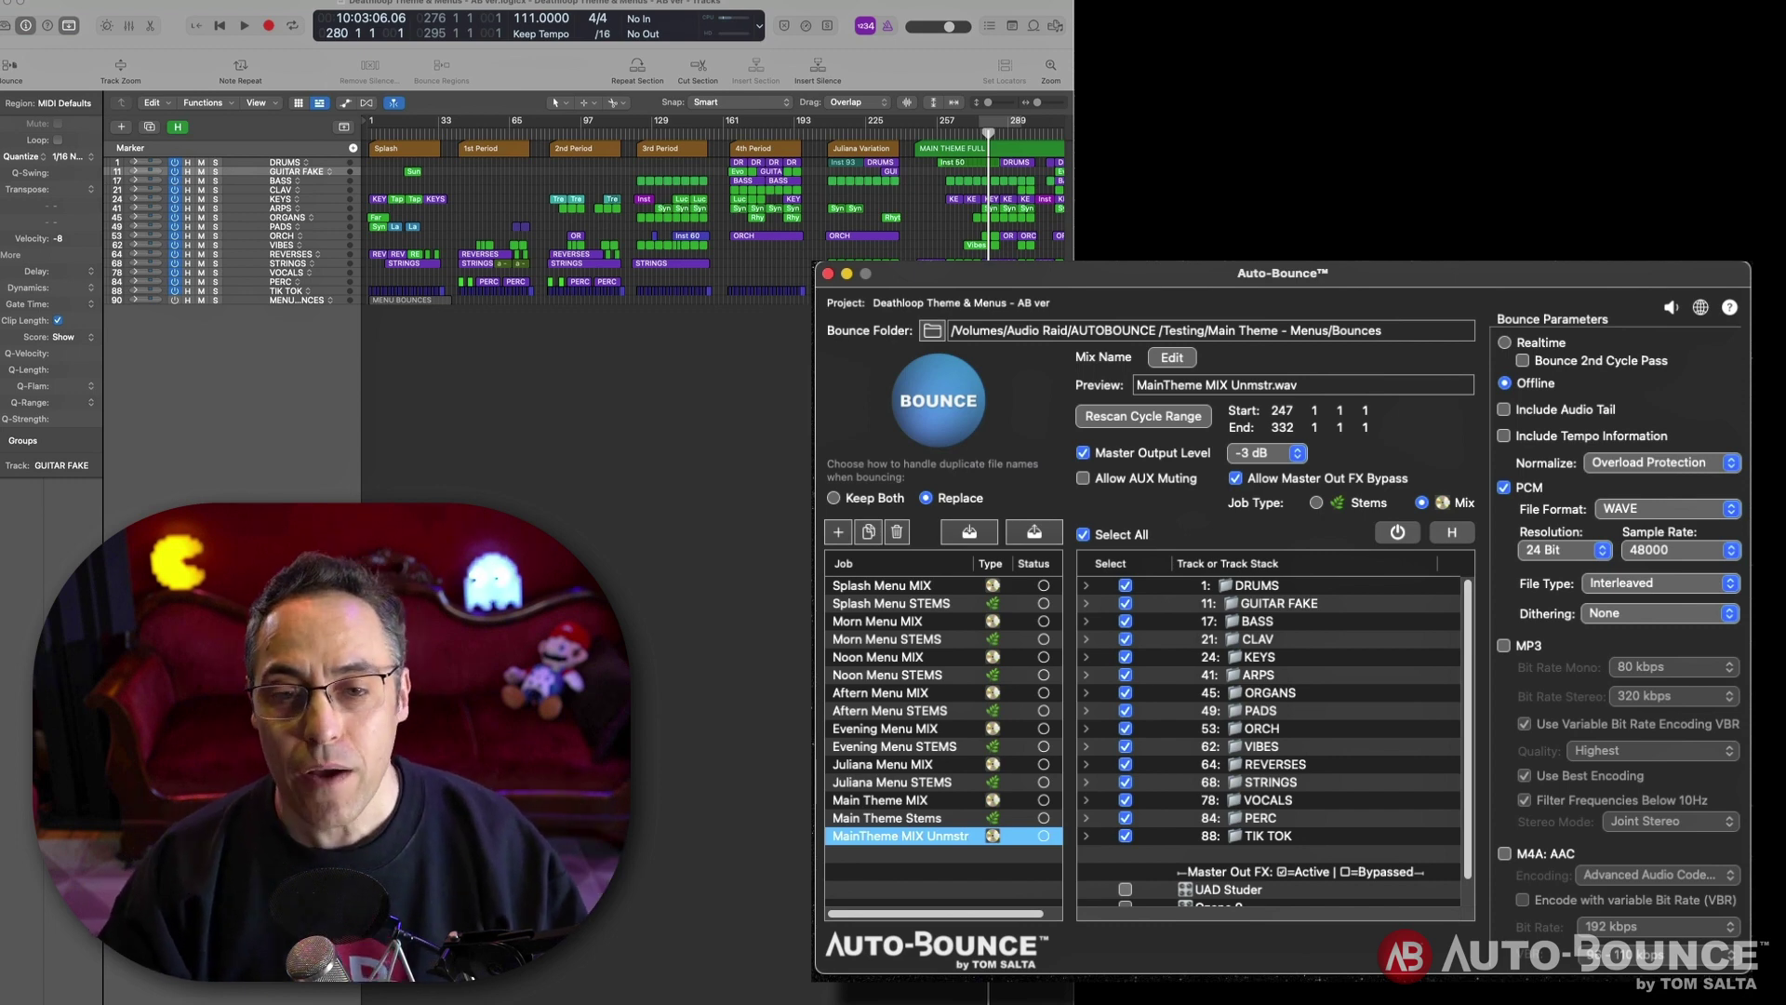
# - Save the job set over the existing DL All Mixes & Stems.autobounce file
pyautogui.click(966, 531)
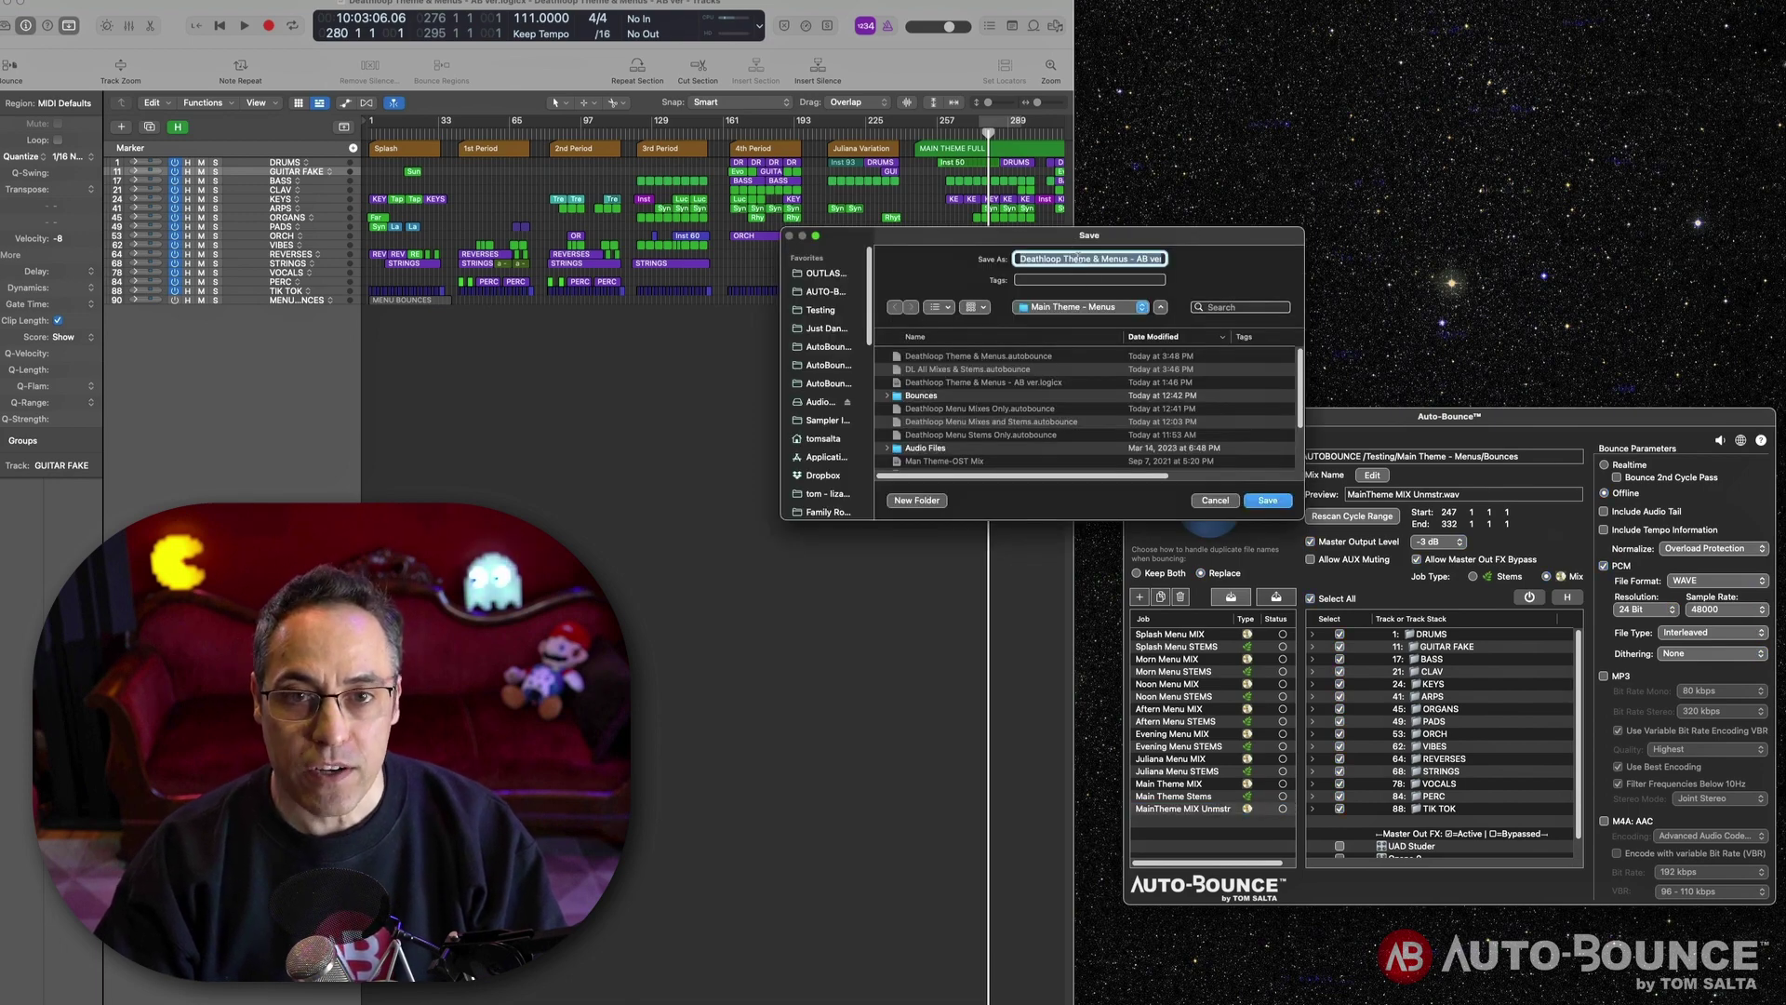
pyautogui.click(1080, 260)
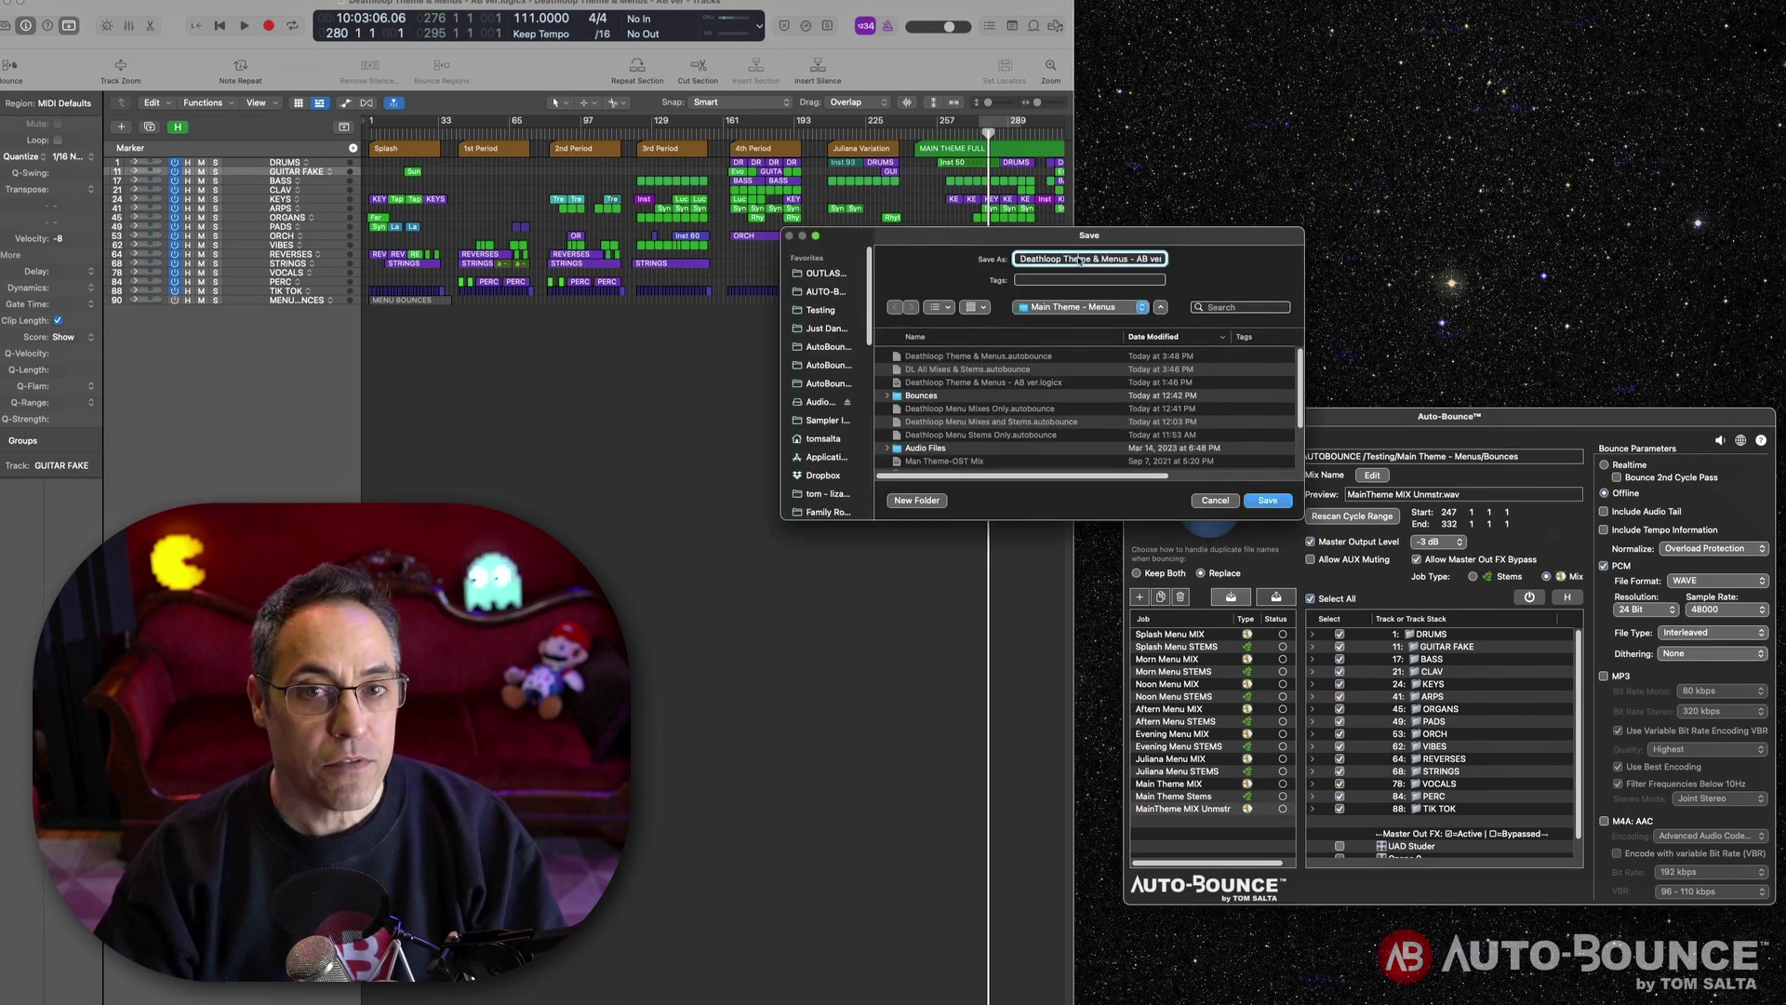
pyautogui.click(926, 370)
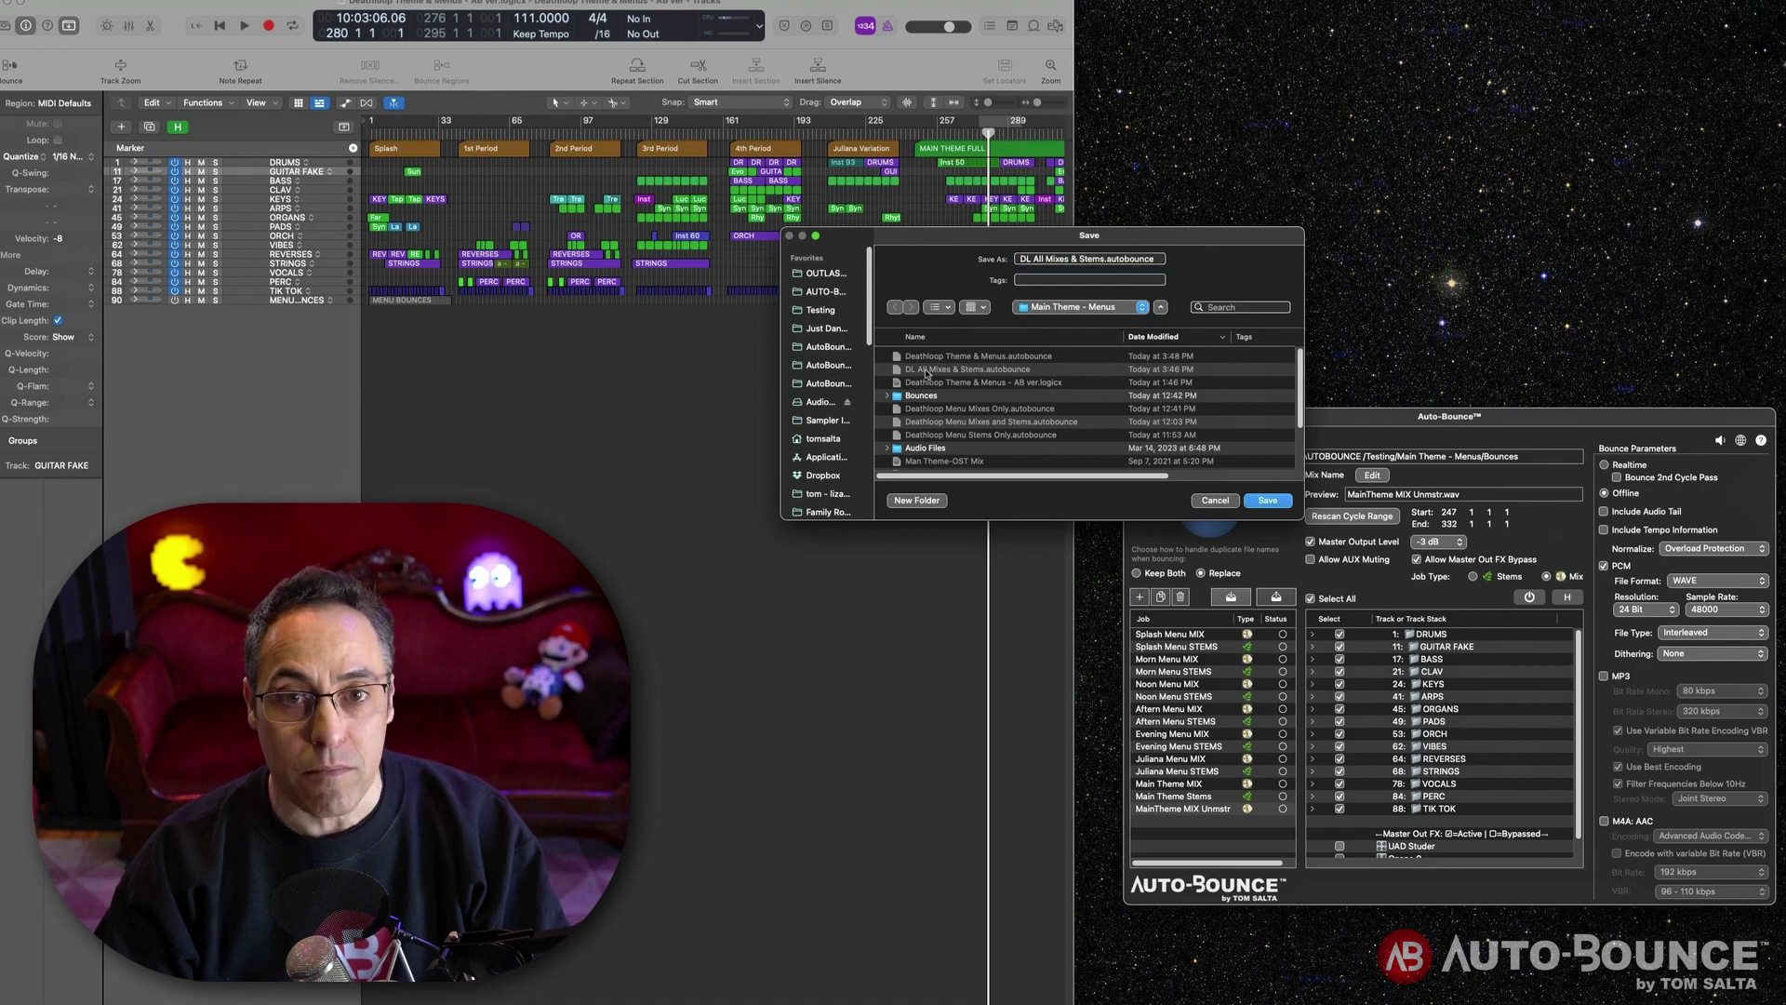
pyautogui.click(1268, 500)
pyautogui.click(1093, 447)
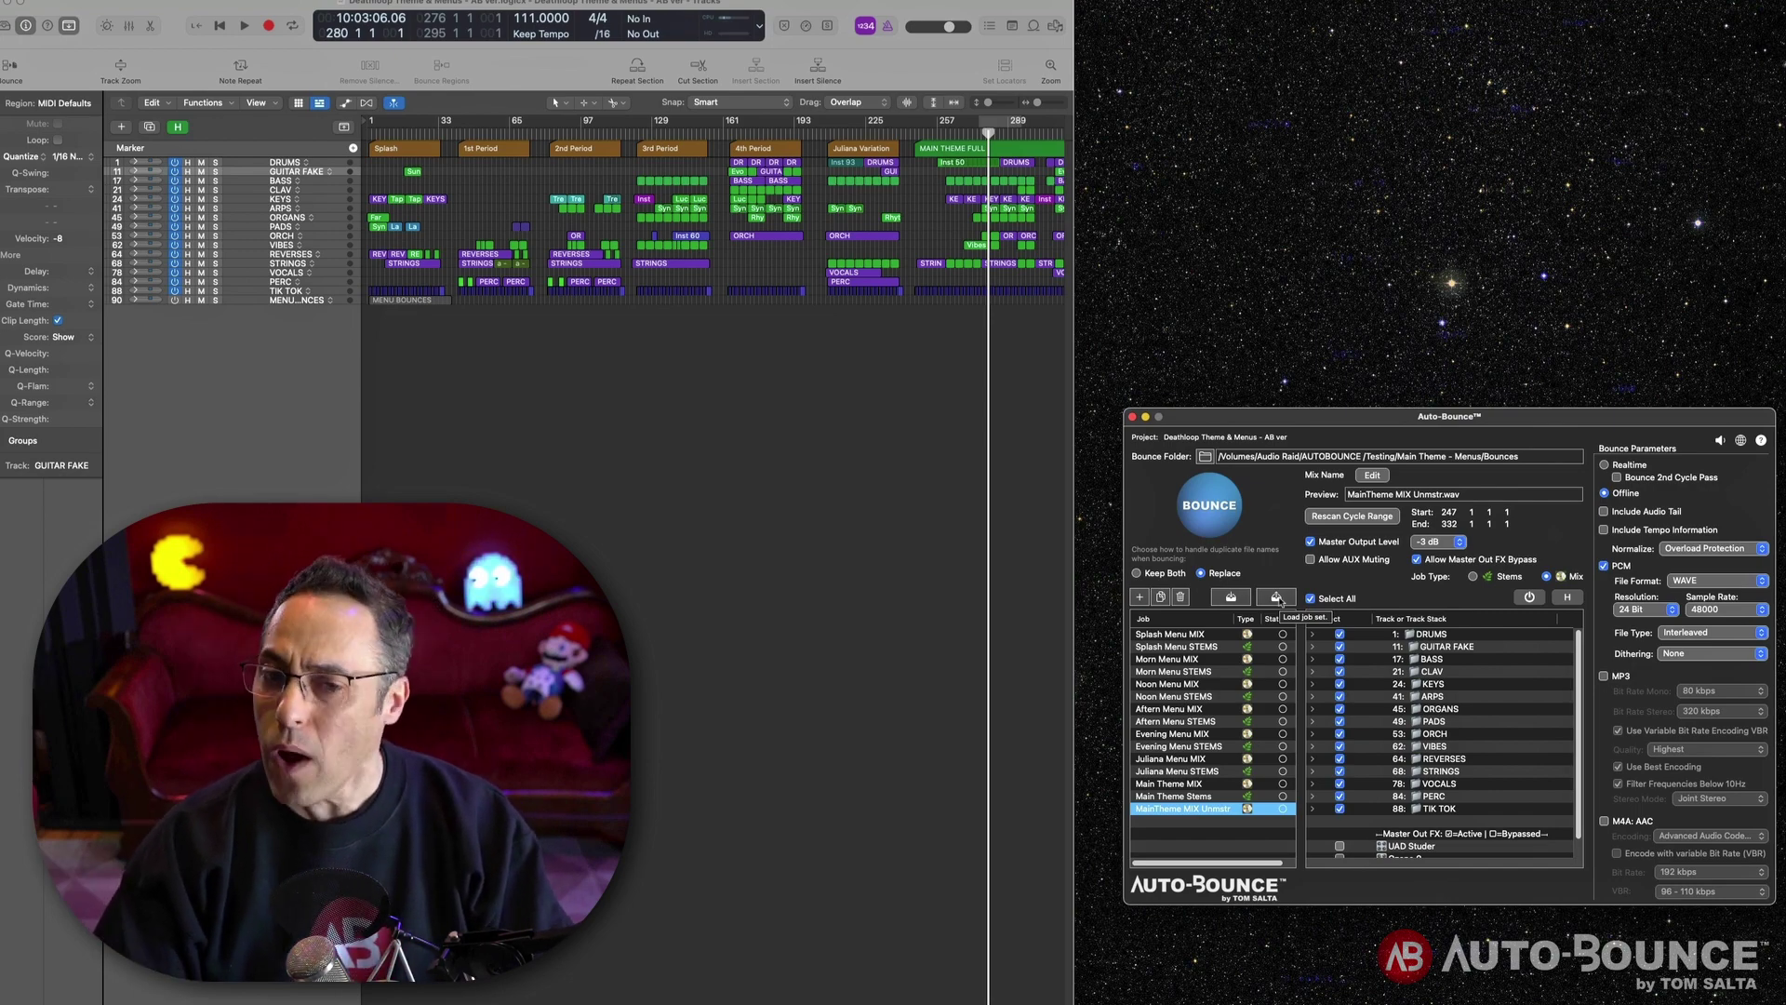
# - Load the DL All Mixes & Stems job set
pyautogui.click(1278, 598)
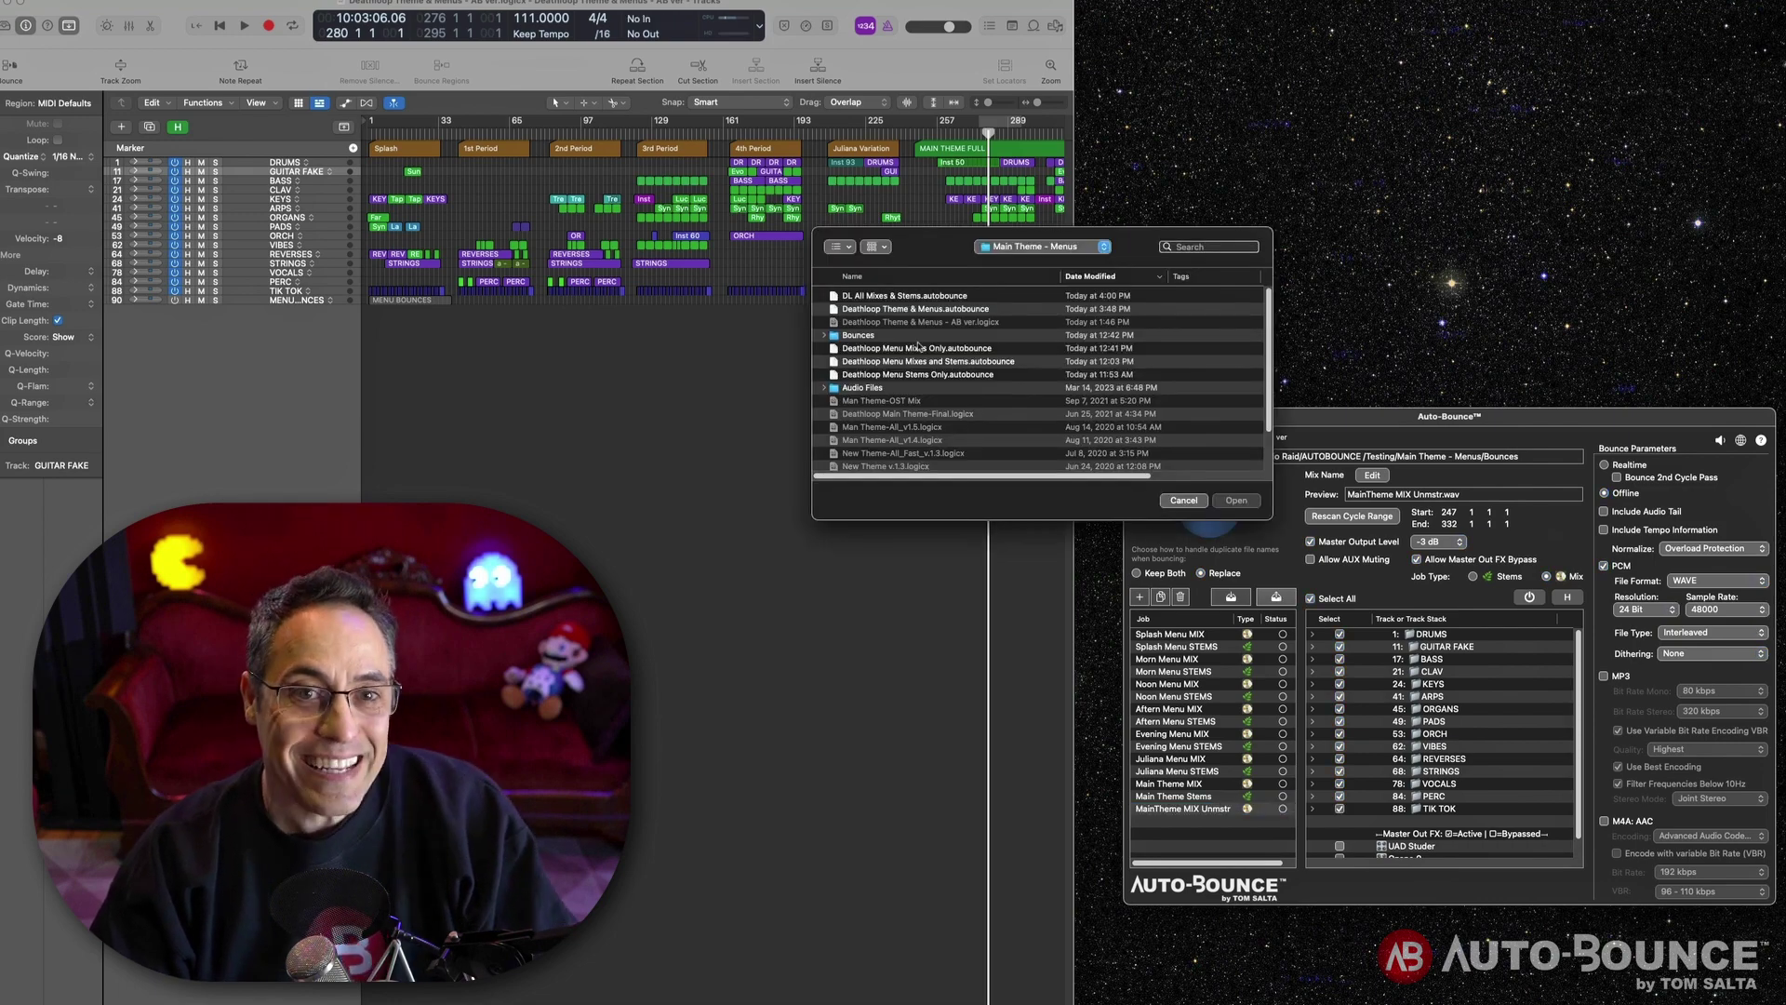
pyautogui.click(910, 296)
pyautogui.click(1237, 501)
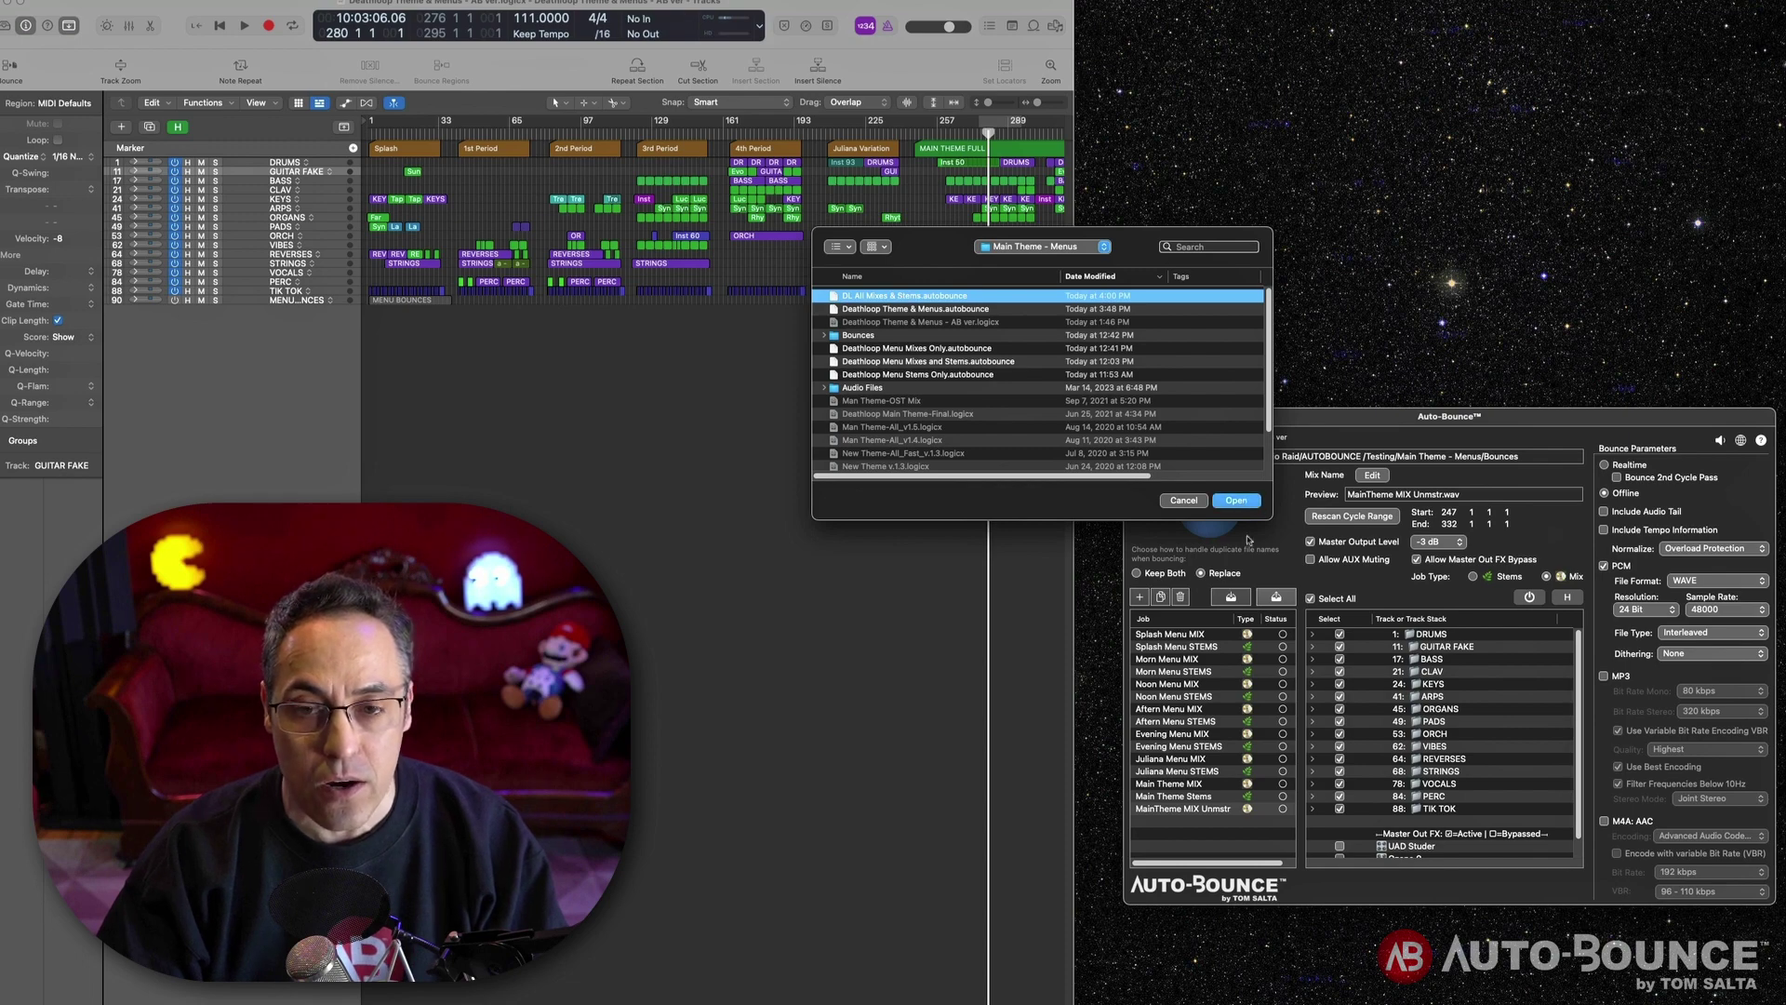
# - Delete the unwanted Splash Menu MIX and Noon Menu MIX jobs from the loaded set
pyautogui.click(1185, 636)
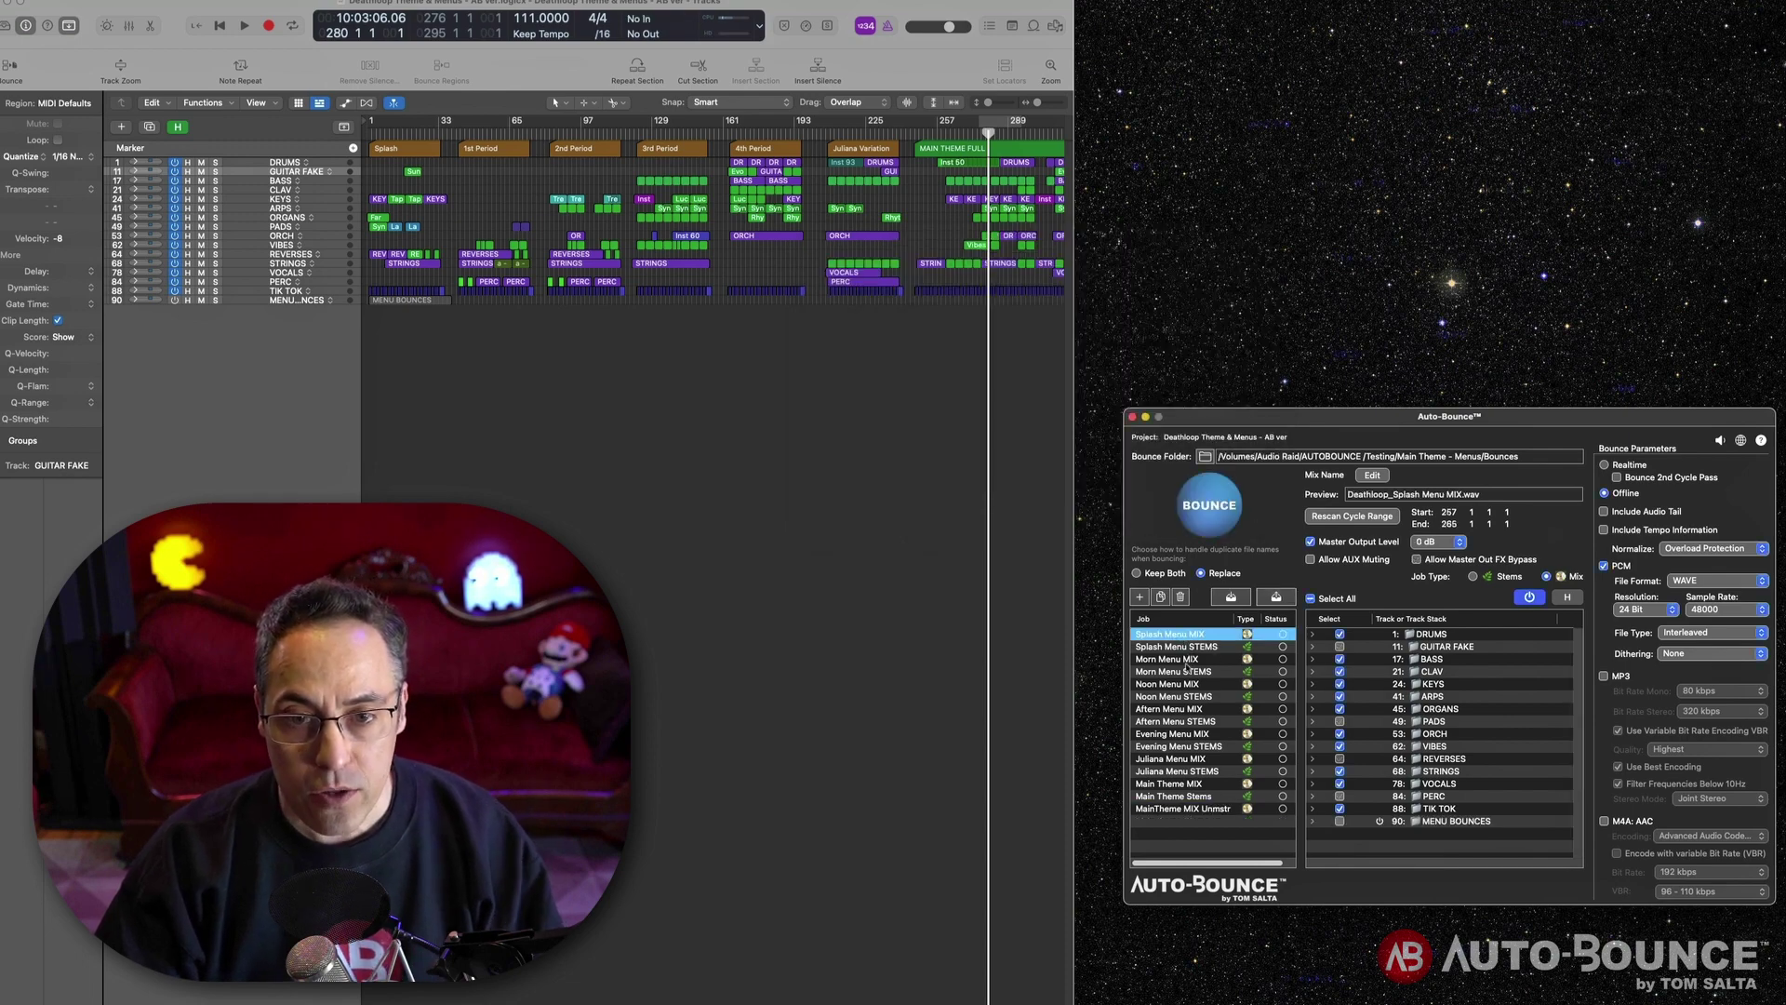
pyautogui.click(1181, 597)
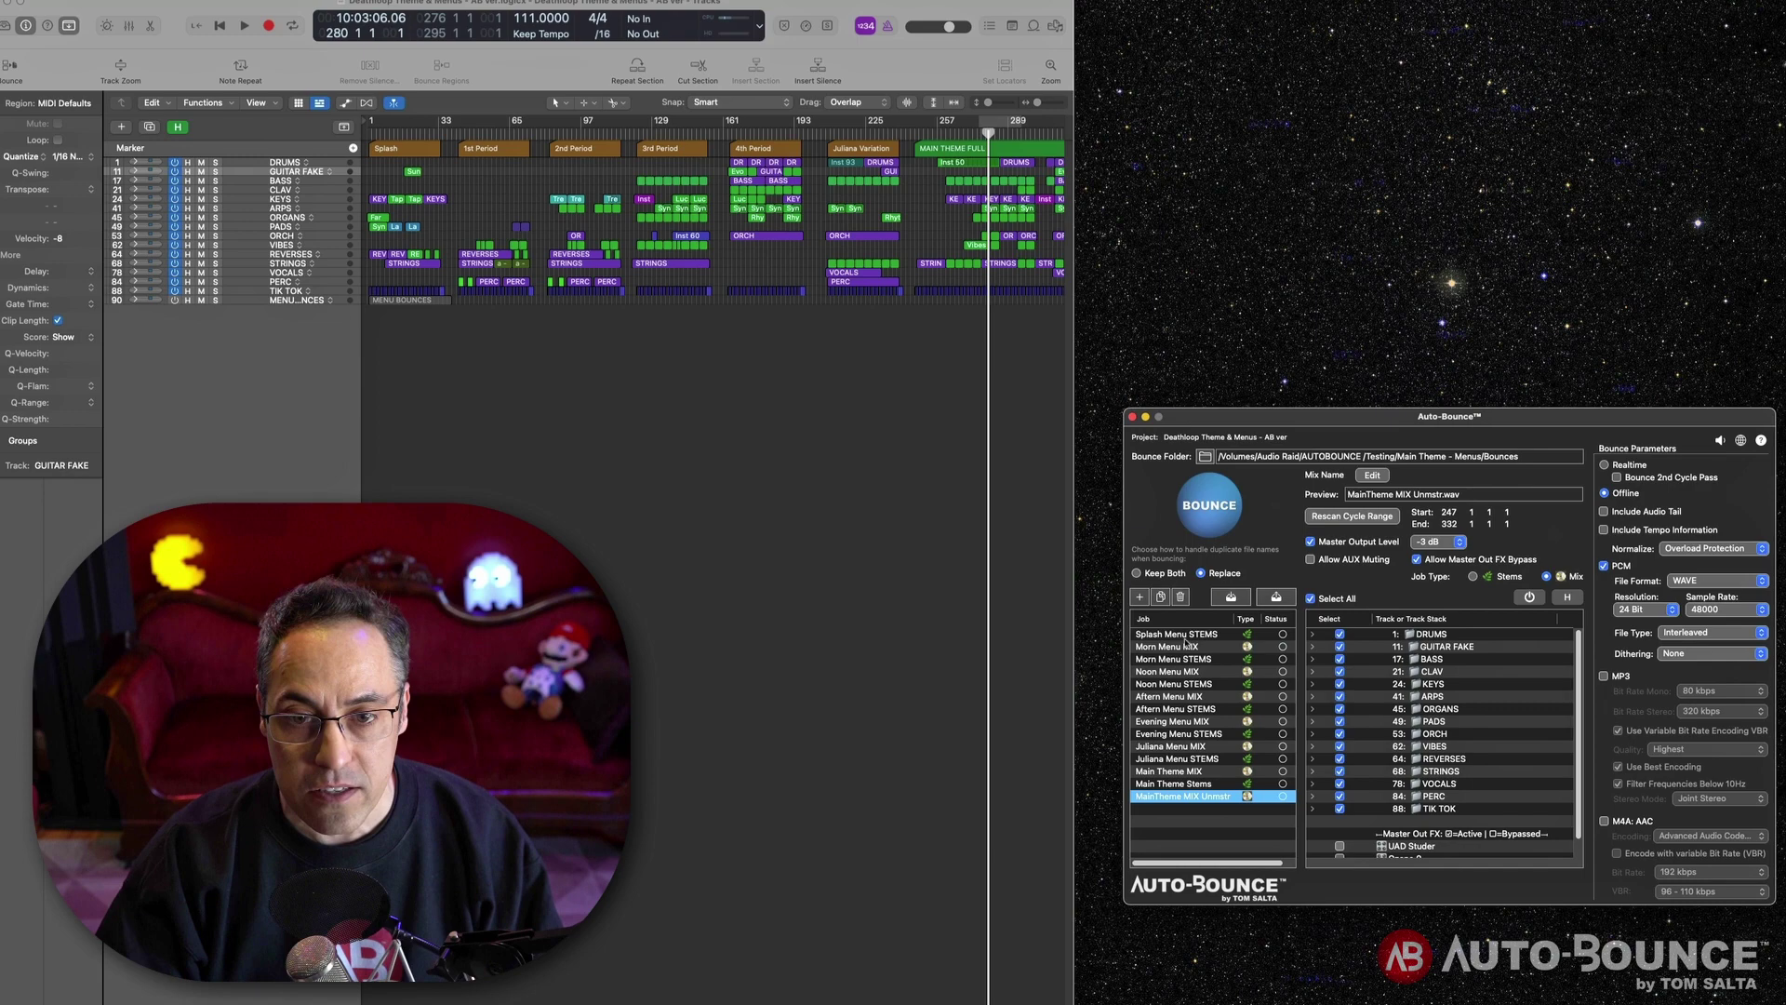
pyautogui.click(1182, 660)
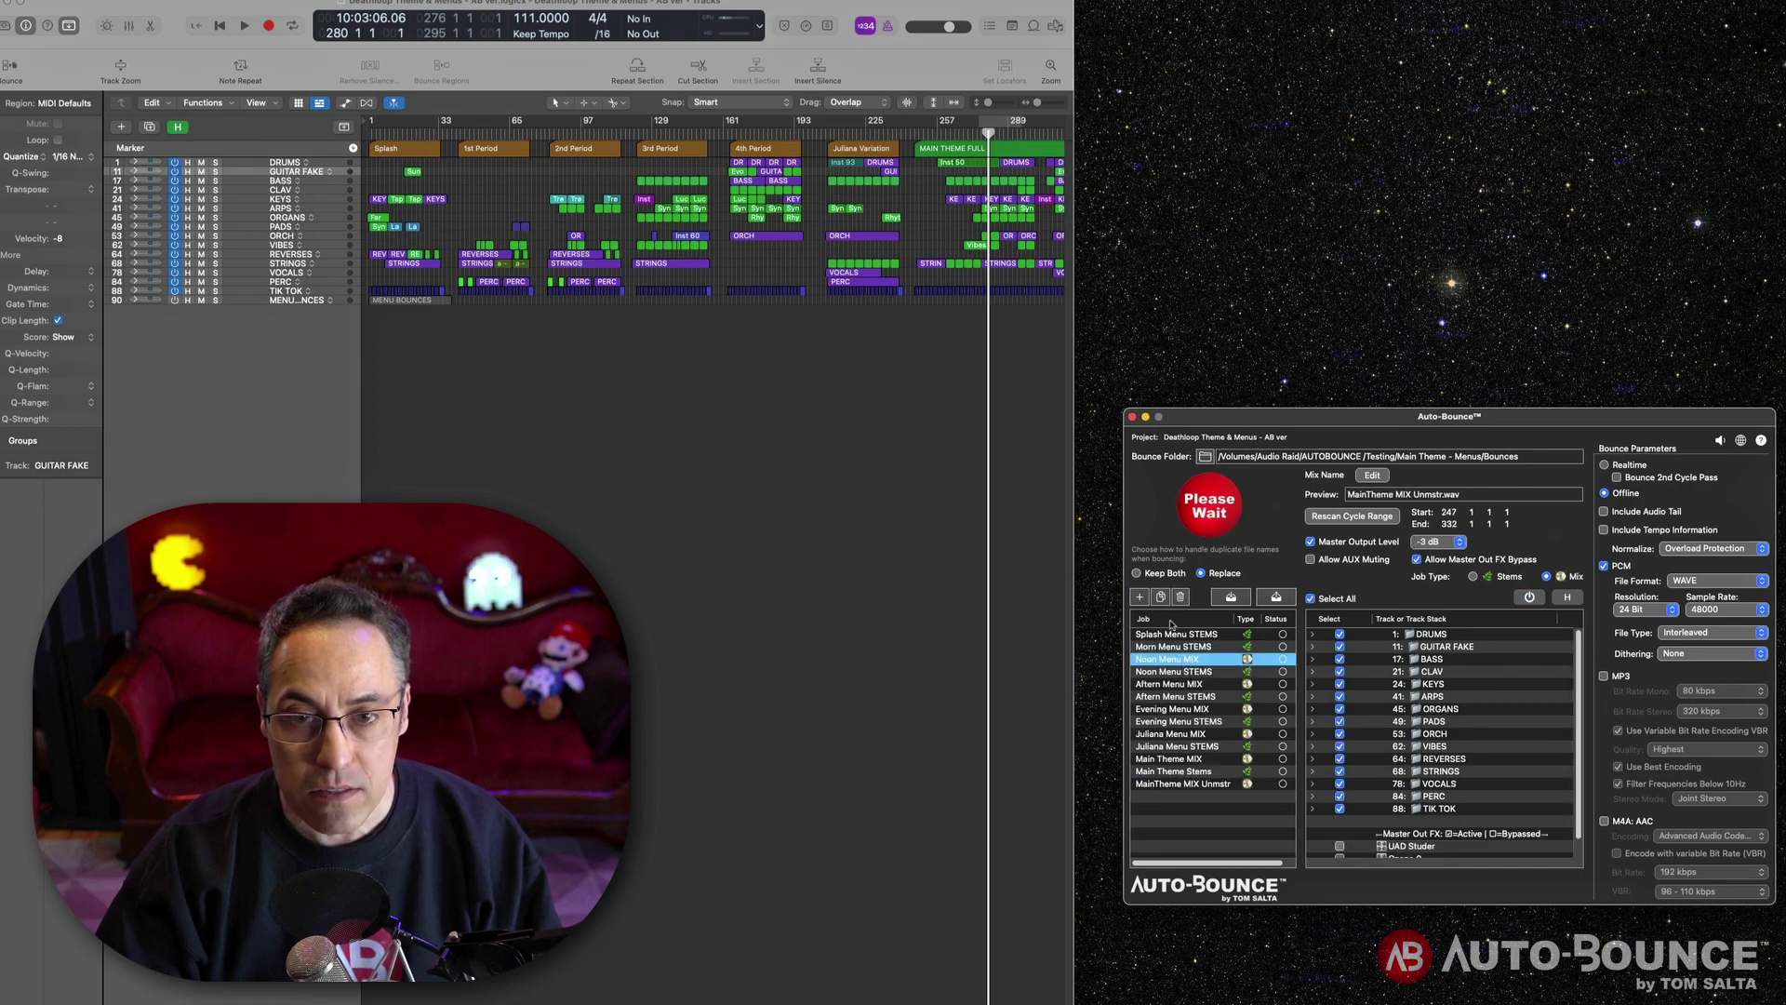
pyautogui.press('Delete')
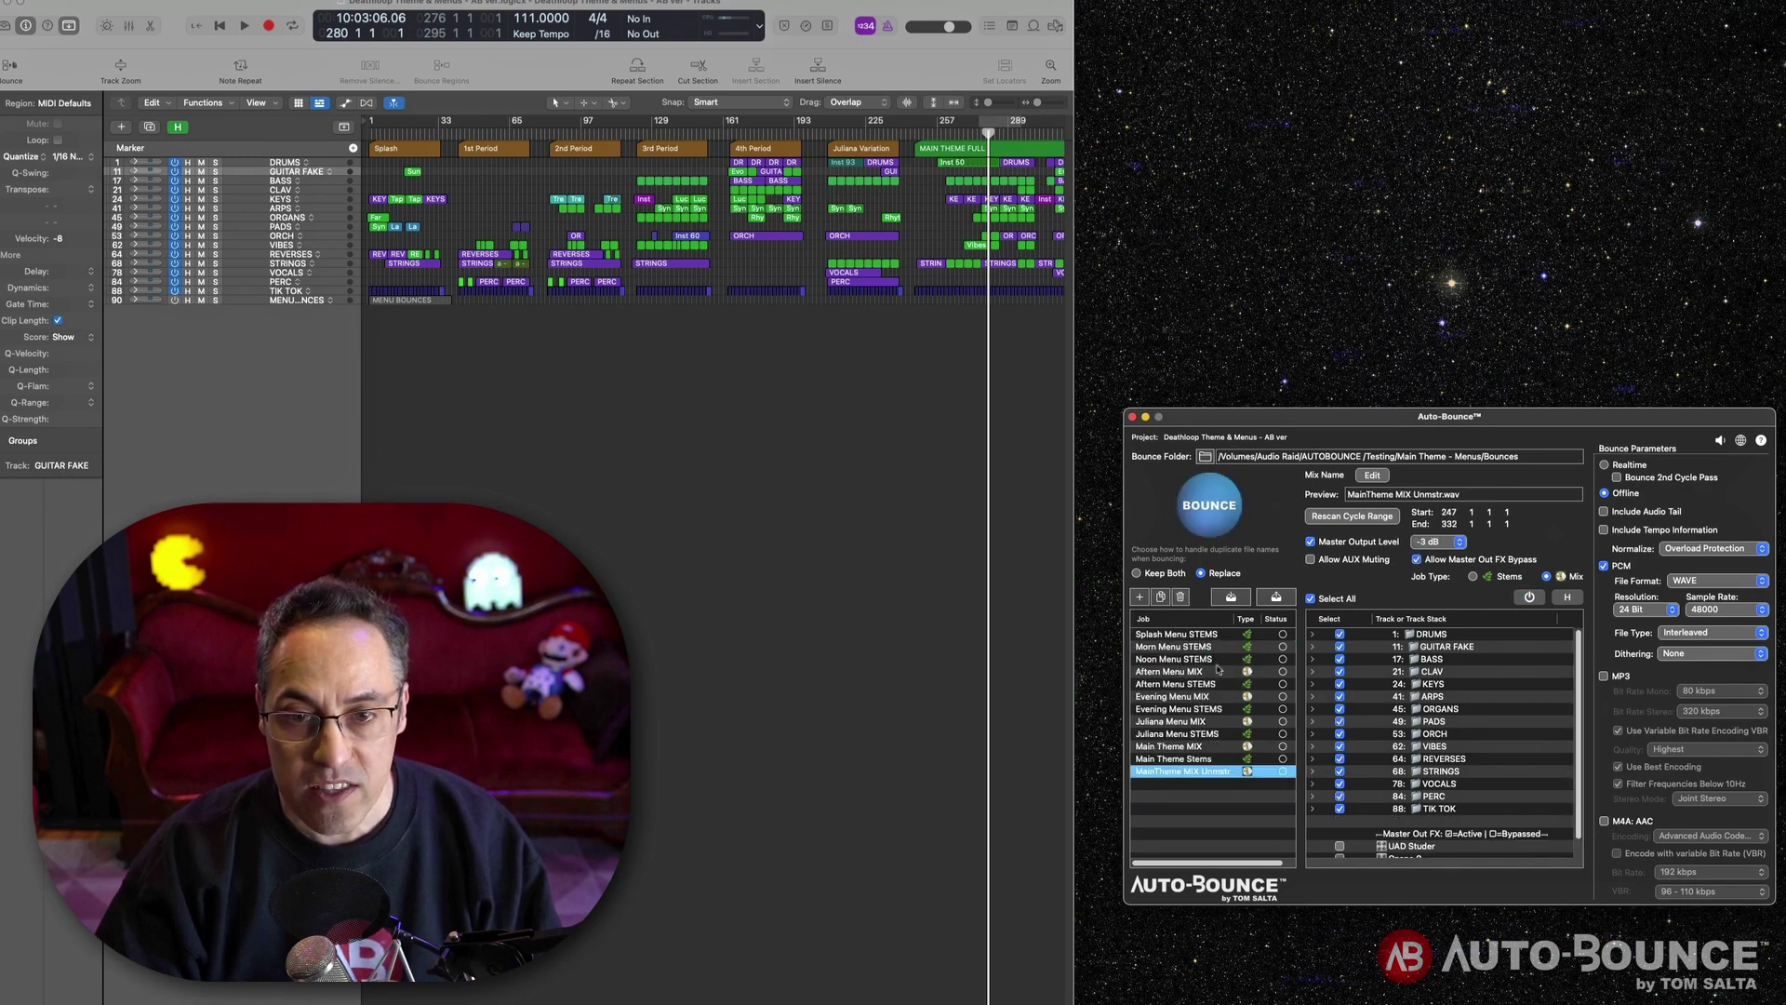
pyautogui.click(1241, 598)
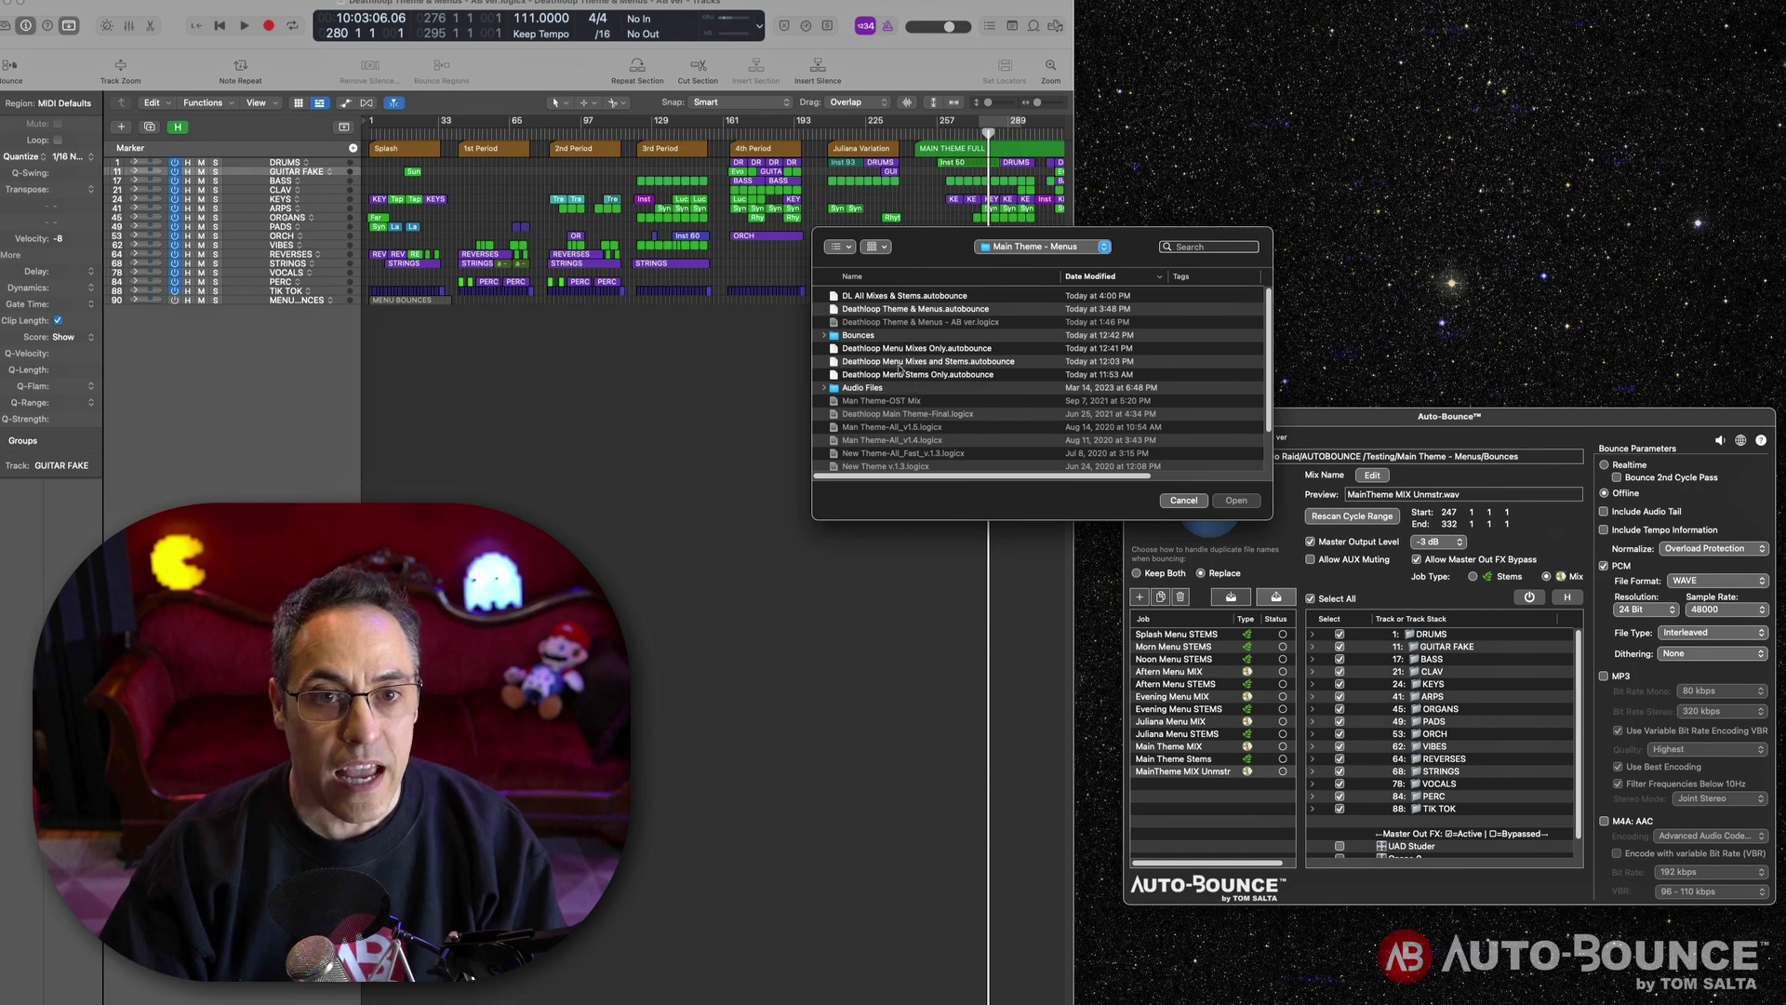
# - Load Deathloop Menu Mixes Only, then replace it with the Deathloop Menu Stems Only job set
pyautogui.click(898, 350)
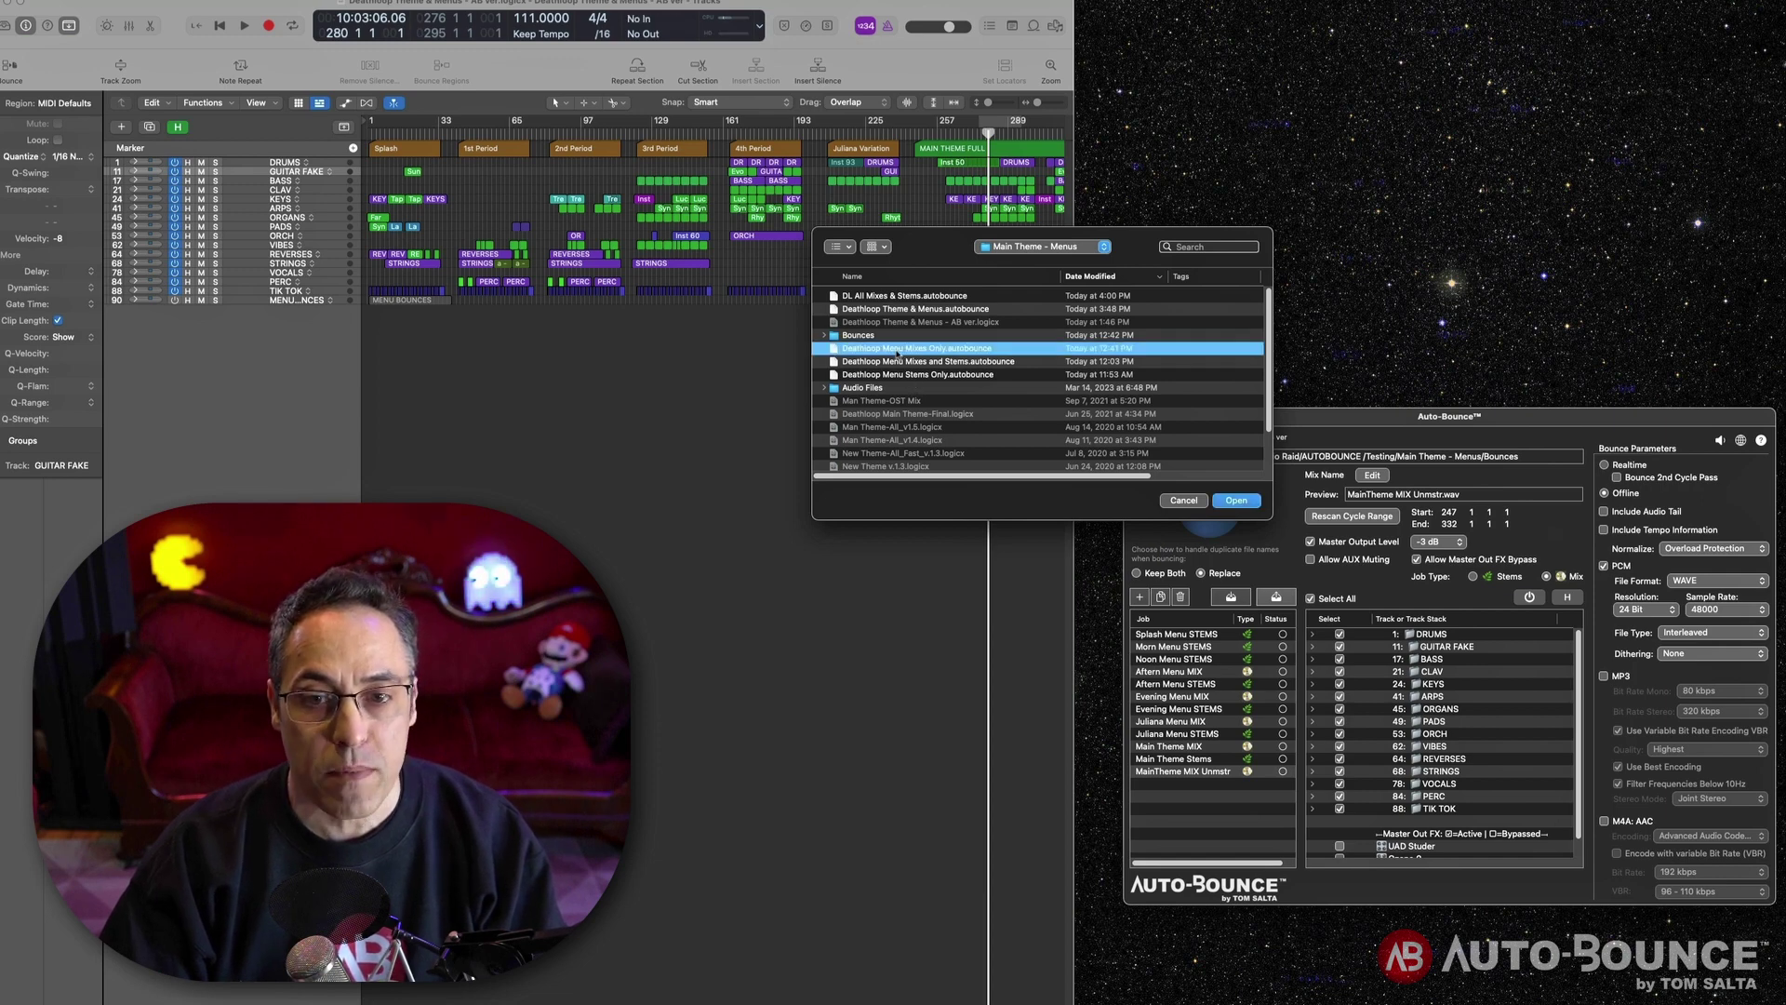
pyautogui.click(1240, 502)
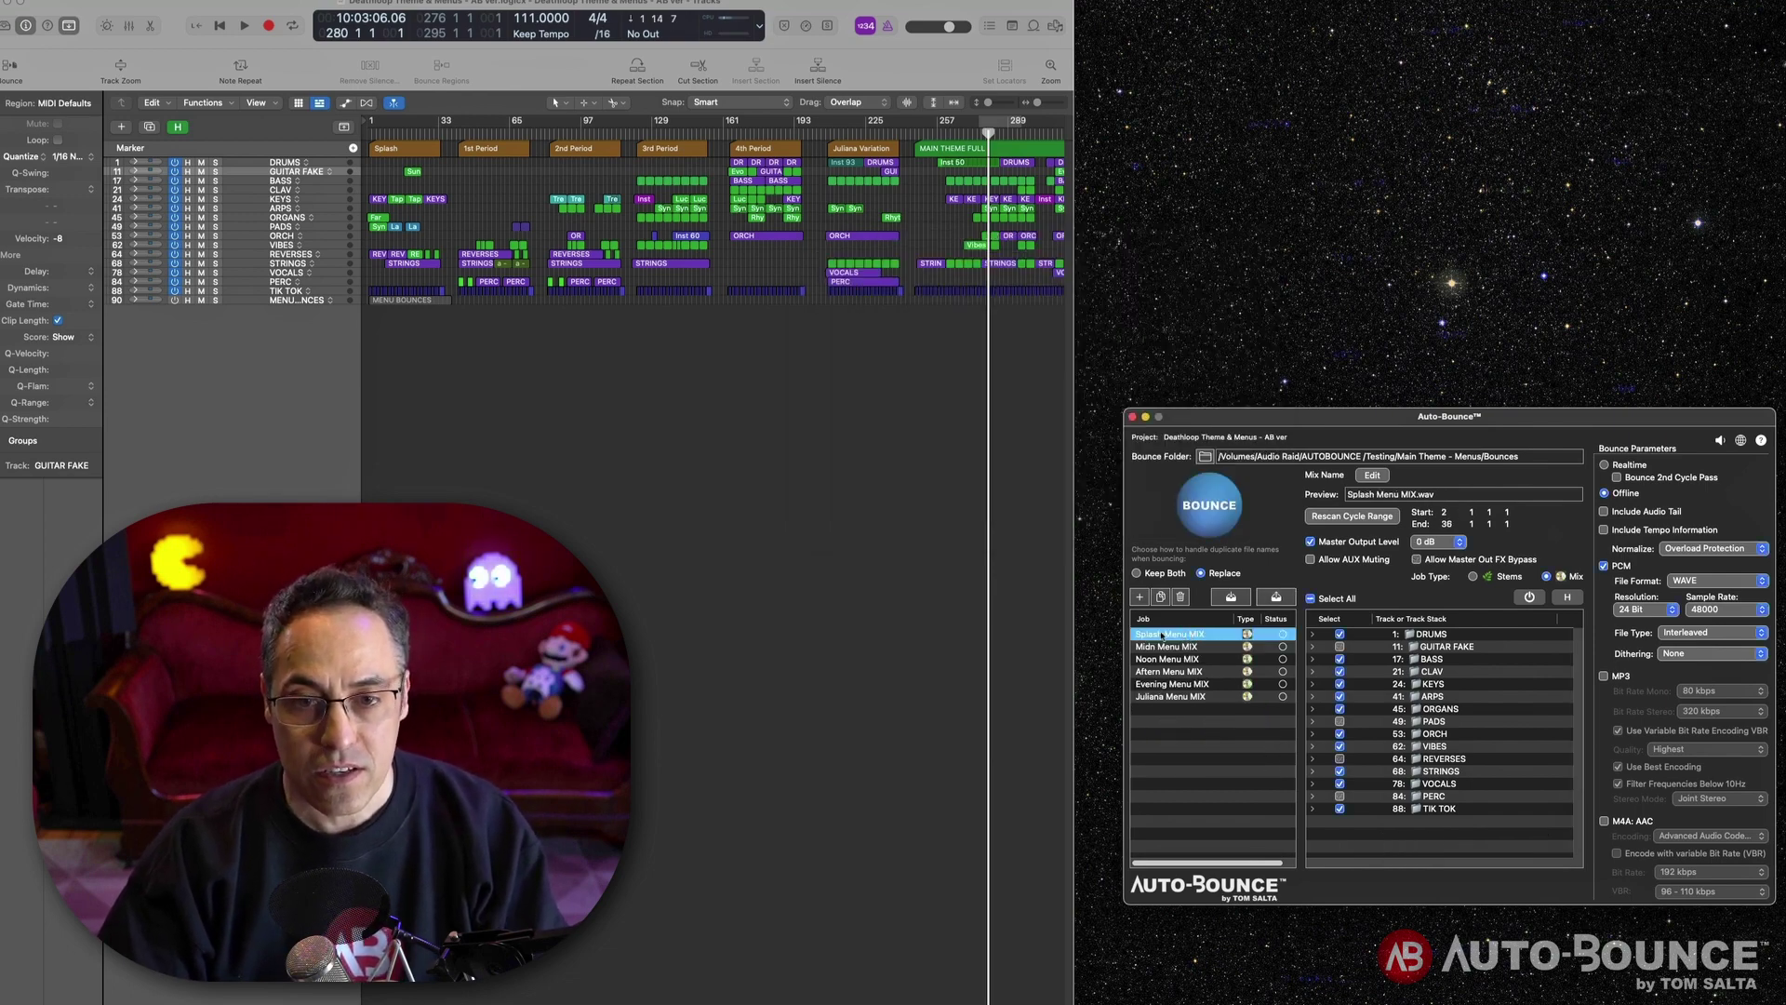
pyautogui.click(1277, 600)
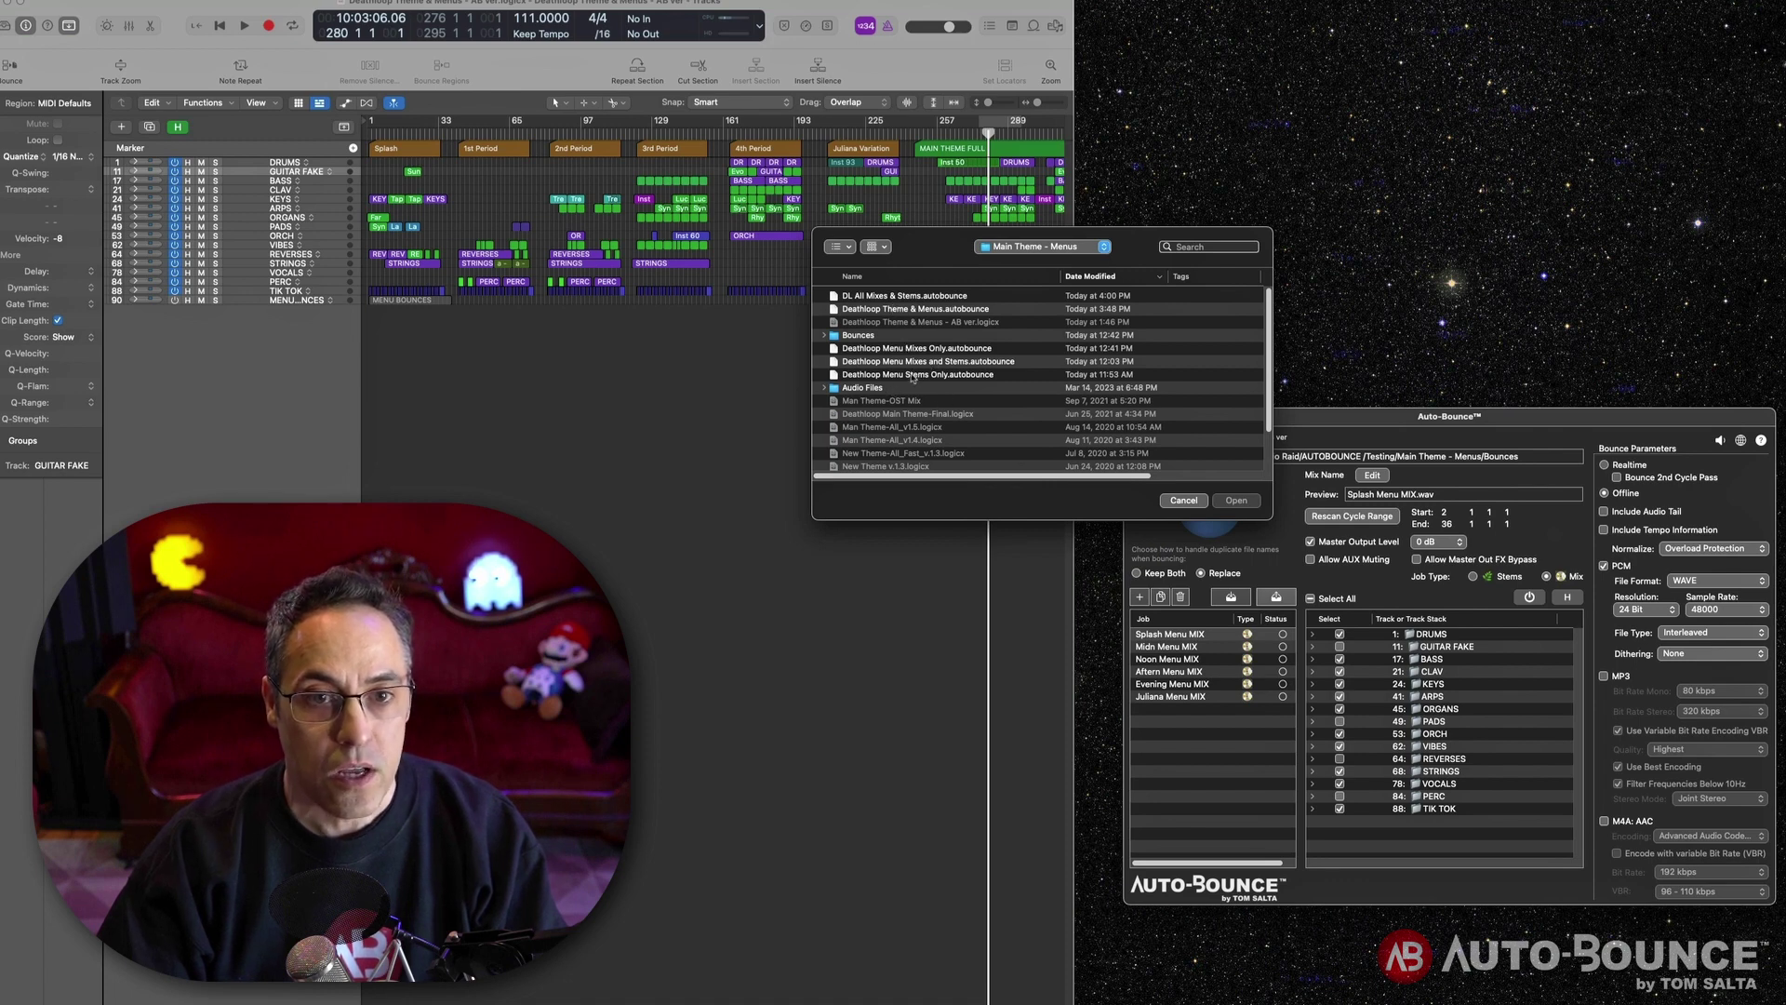
pyautogui.click(913, 376)
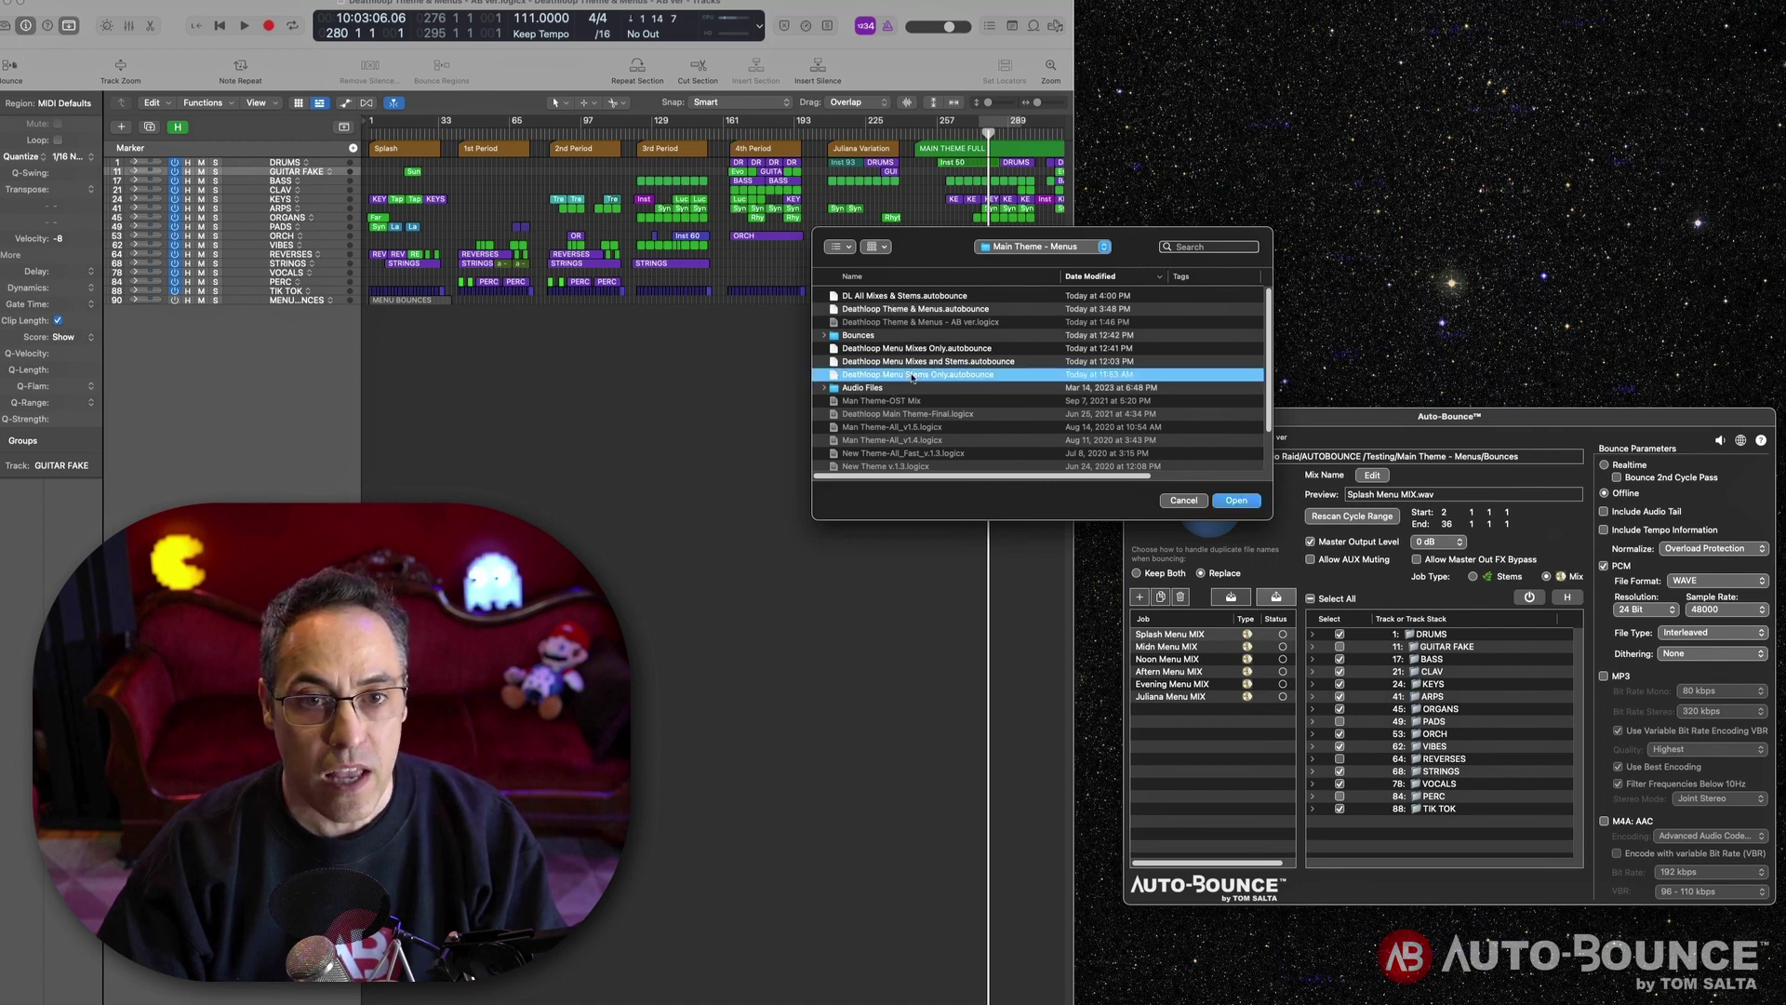
pyautogui.click(1234, 502)
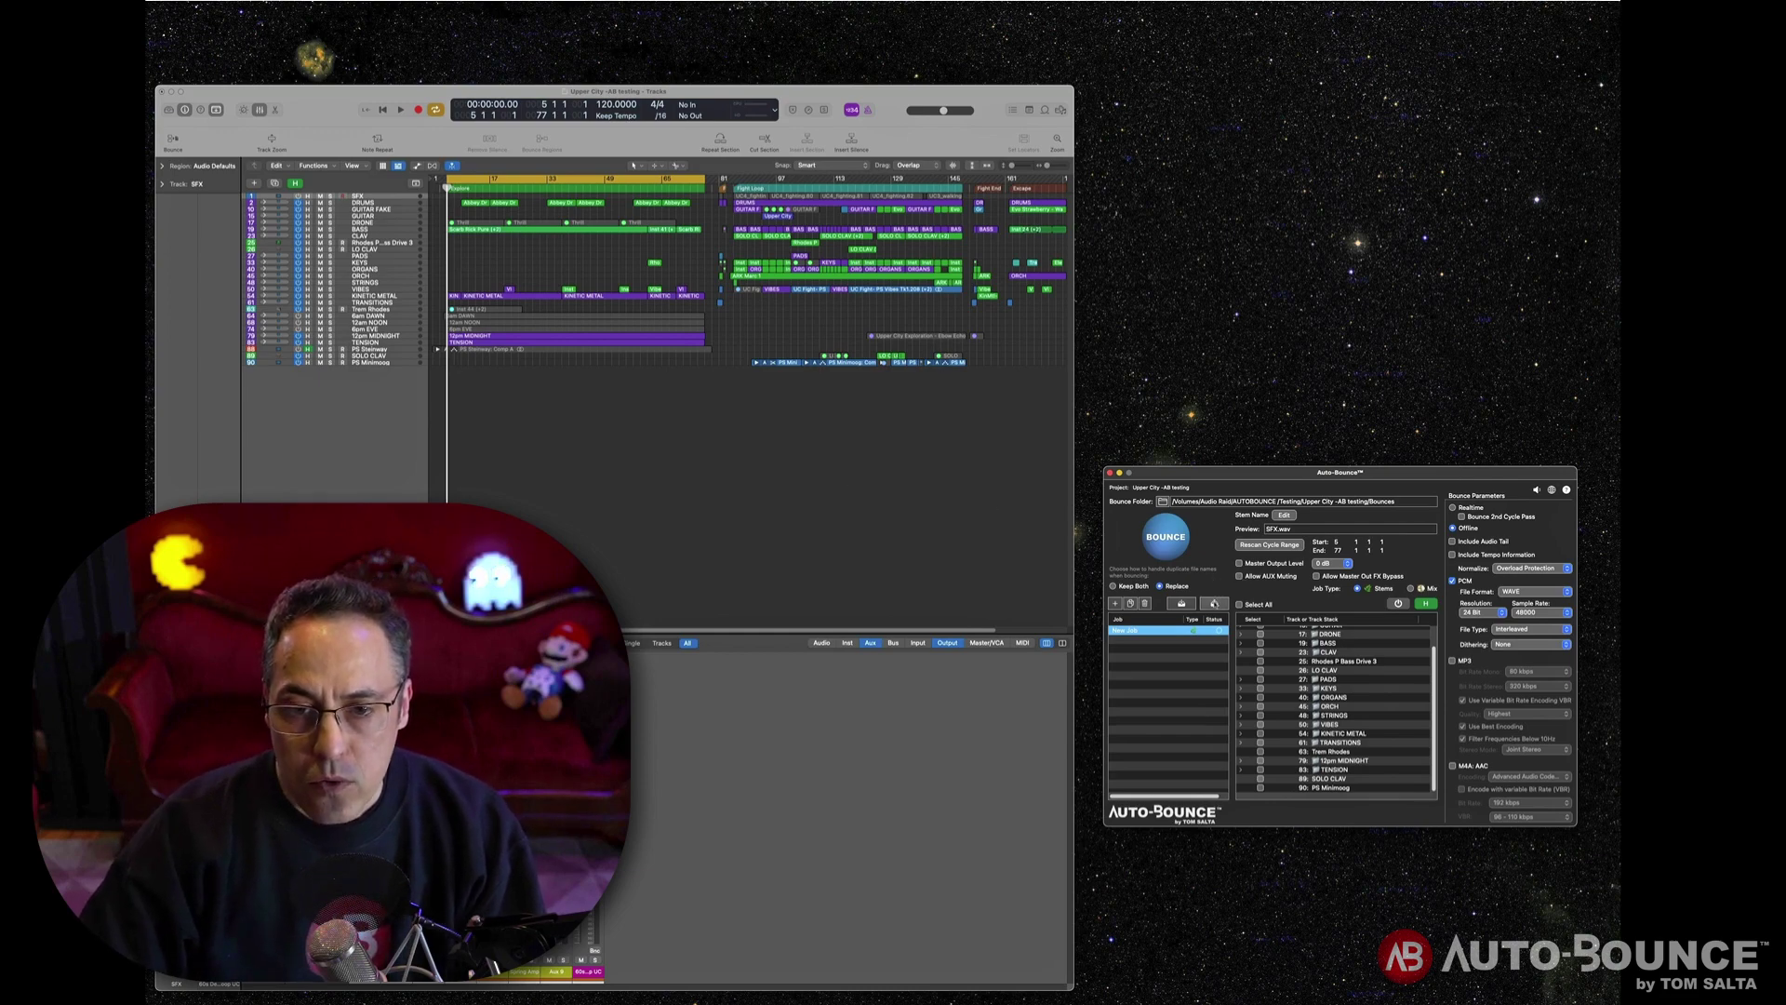
# - Open DL Map Mixes.autobounce with Cmd+O by dragging the file into the Open dialog
pyautogui.press('super+o')
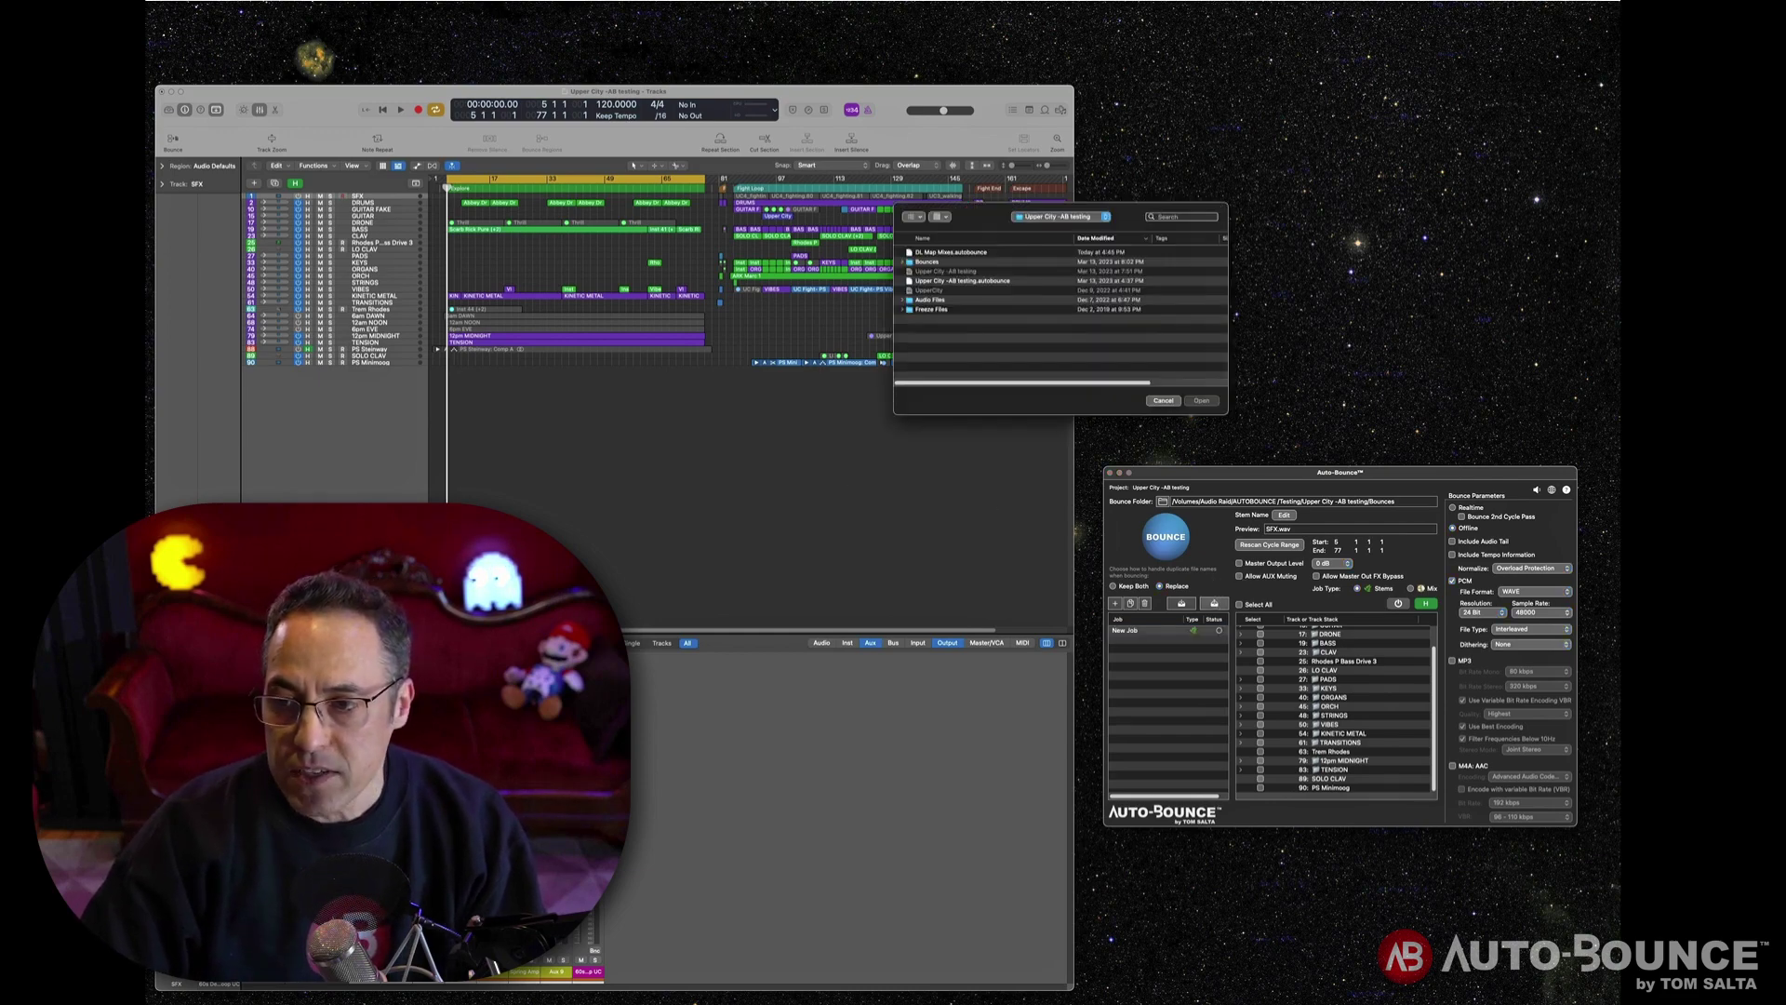
pyautogui.moveTo(1123, 337); pyautogui.dragTo(1032, 322)
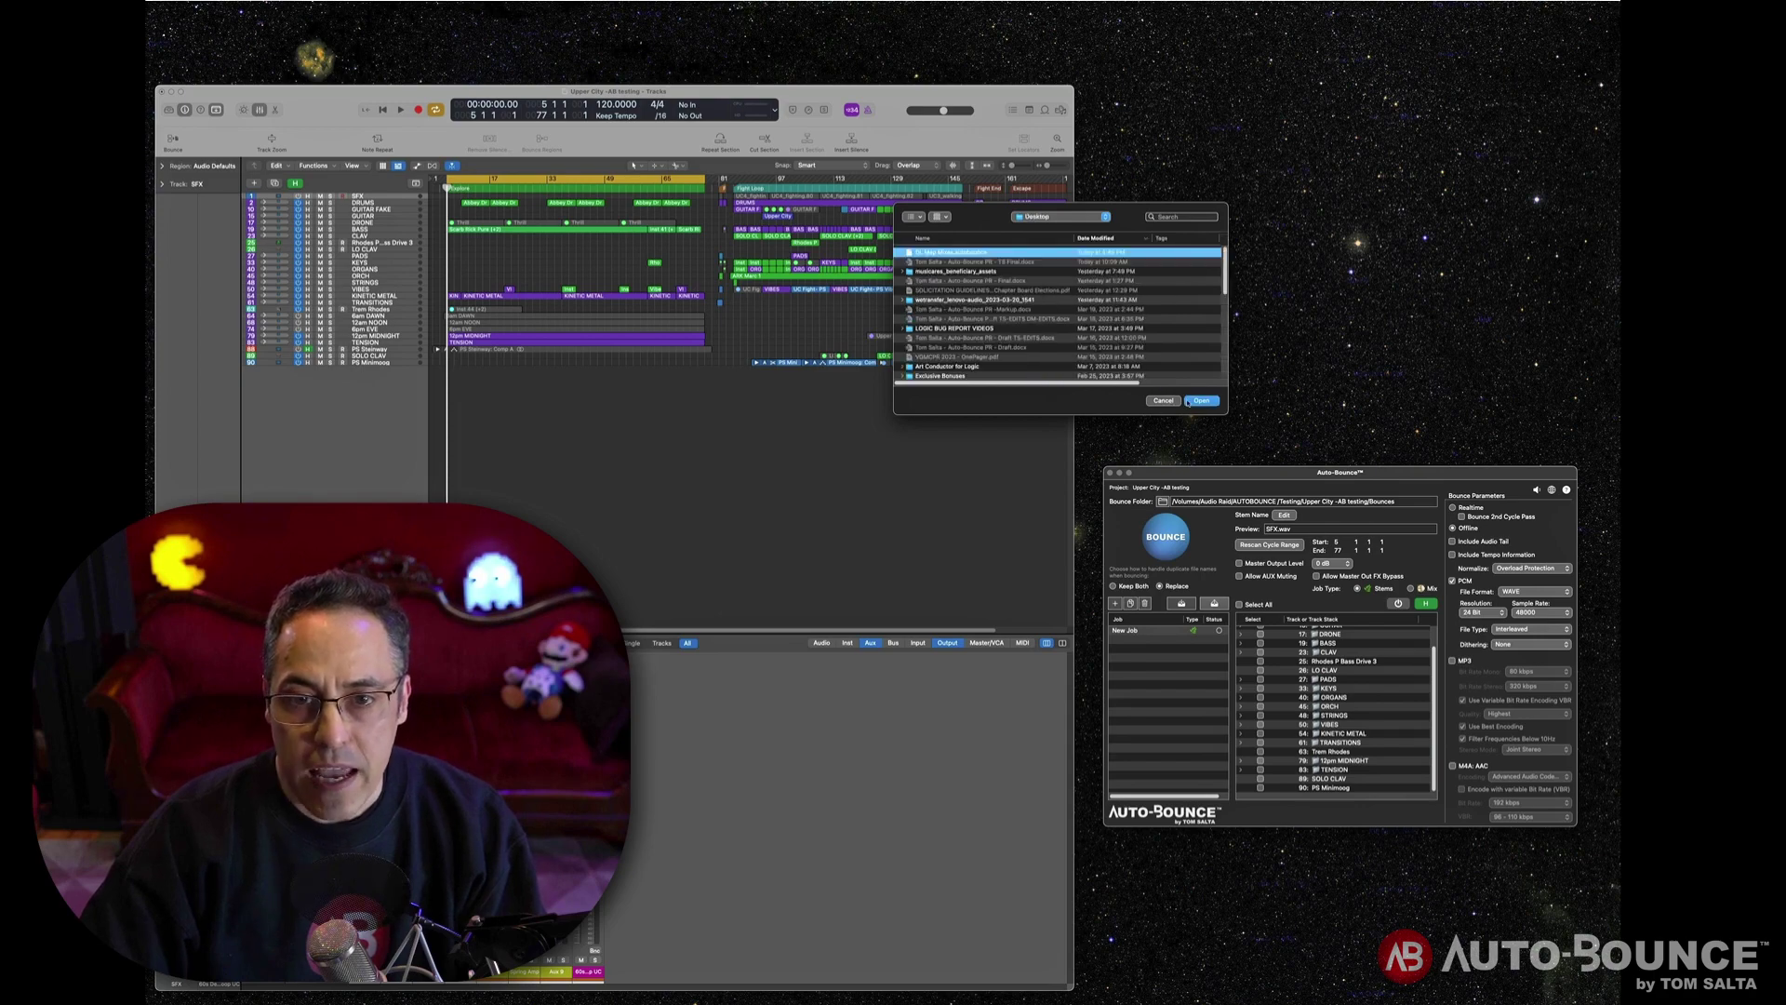
pyautogui.click(1198, 401)
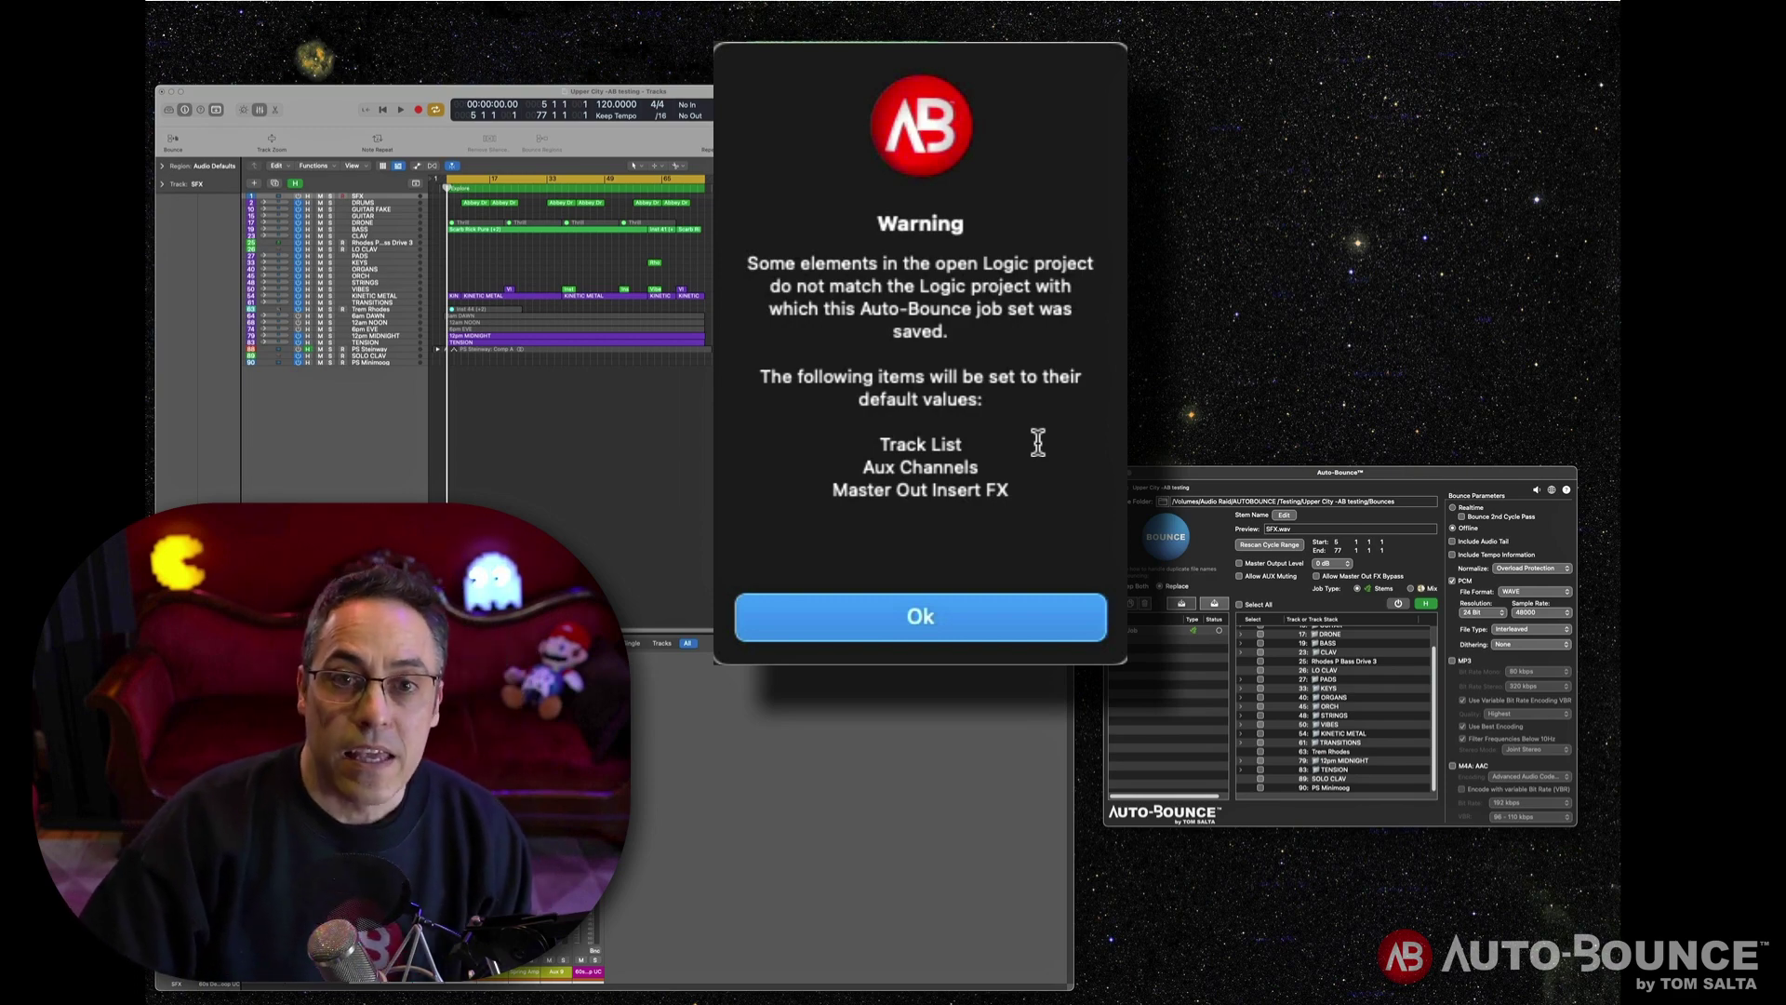
# - Accept the reset-to-defaults warning and check the Mix Name filename format without changing it
pyautogui.click(939, 616)
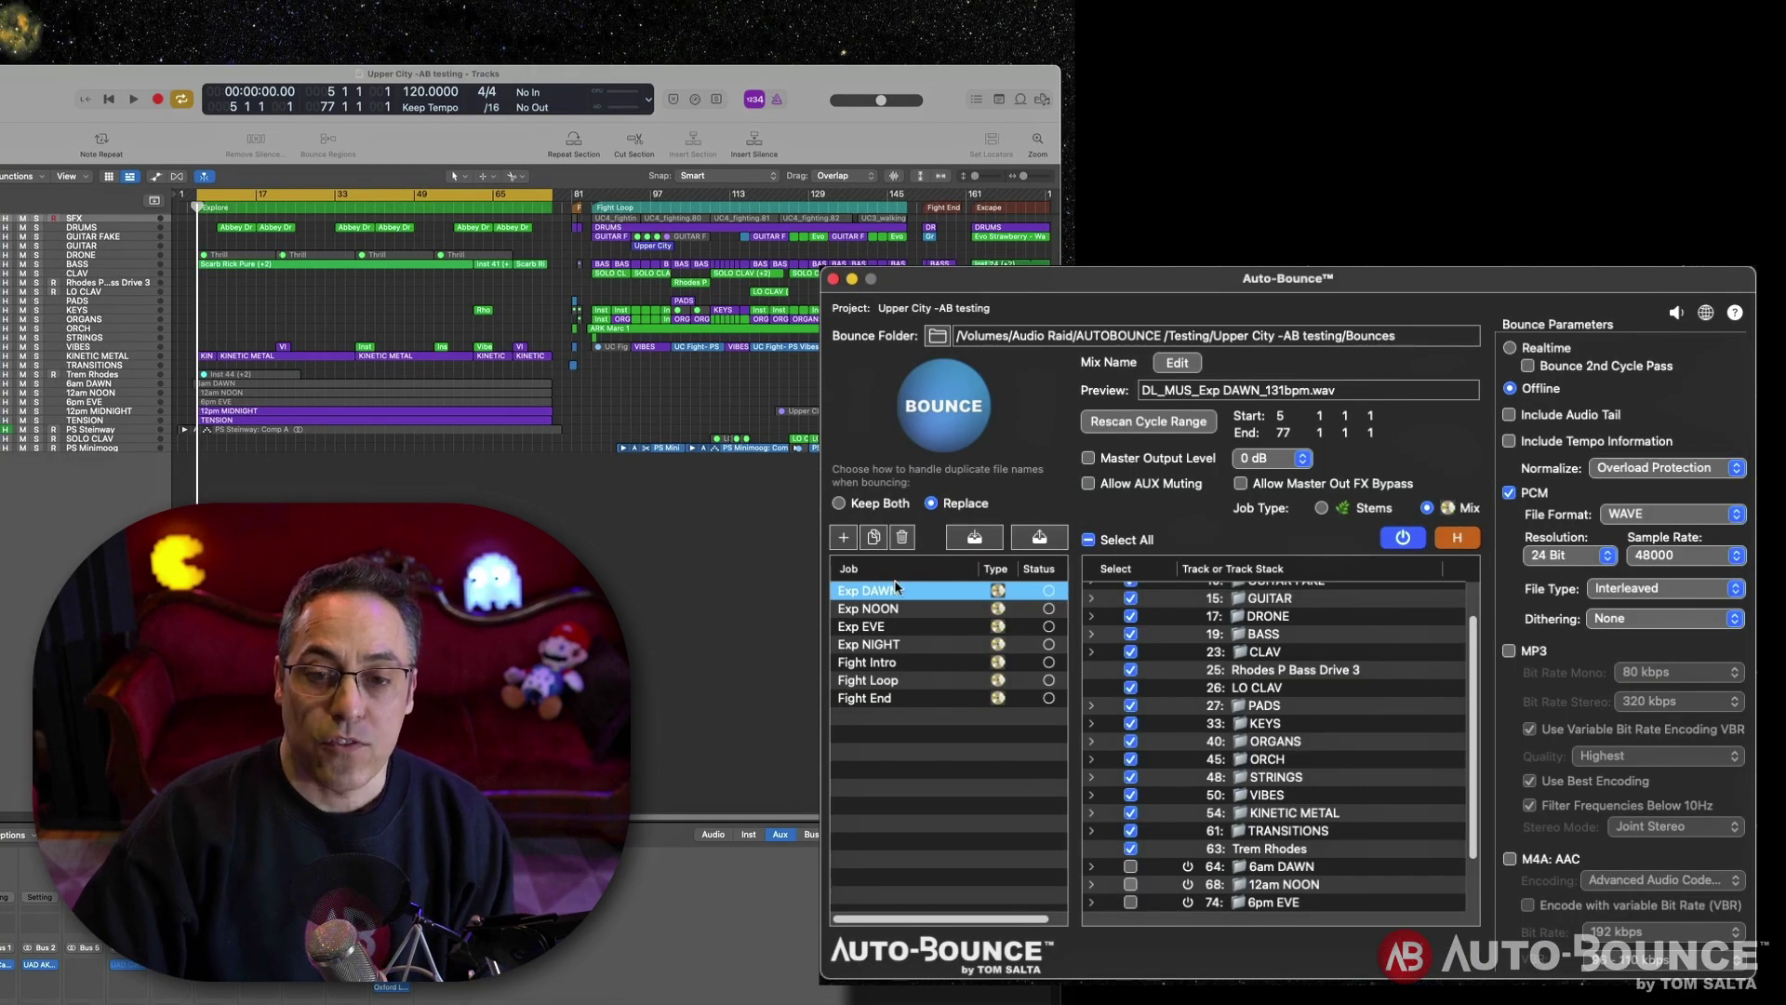
pyautogui.click(1183, 368)
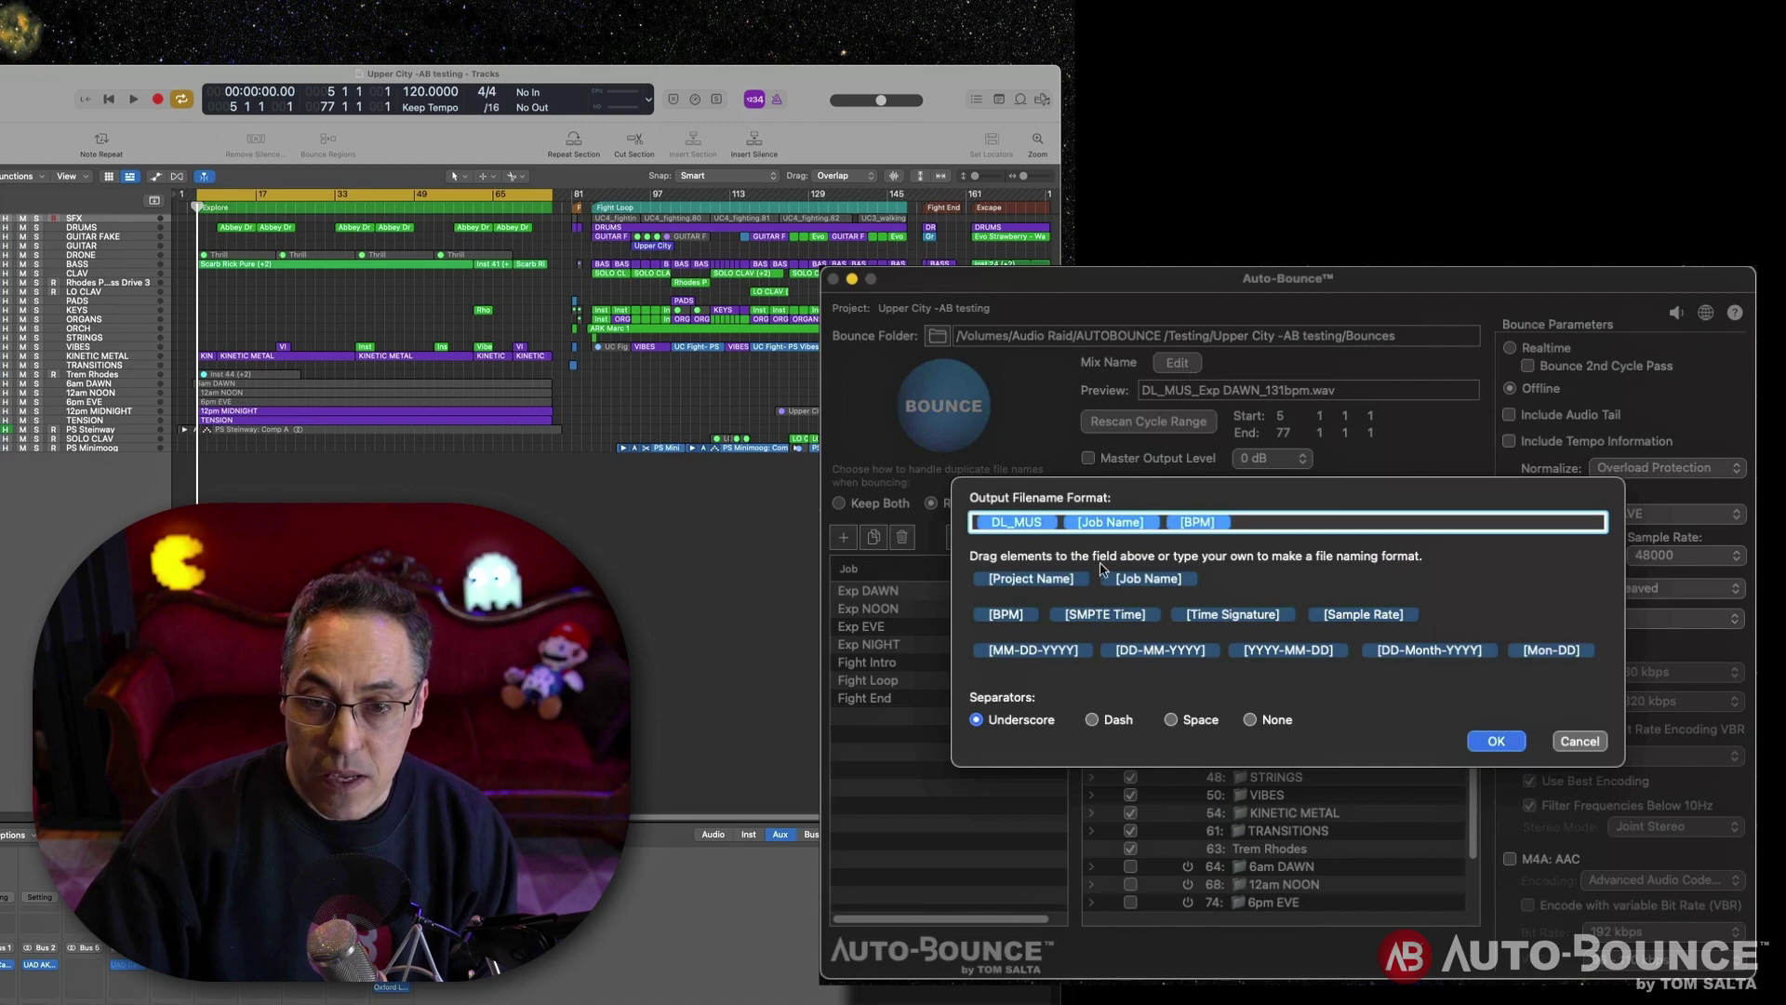
pyautogui.click(1509, 741)
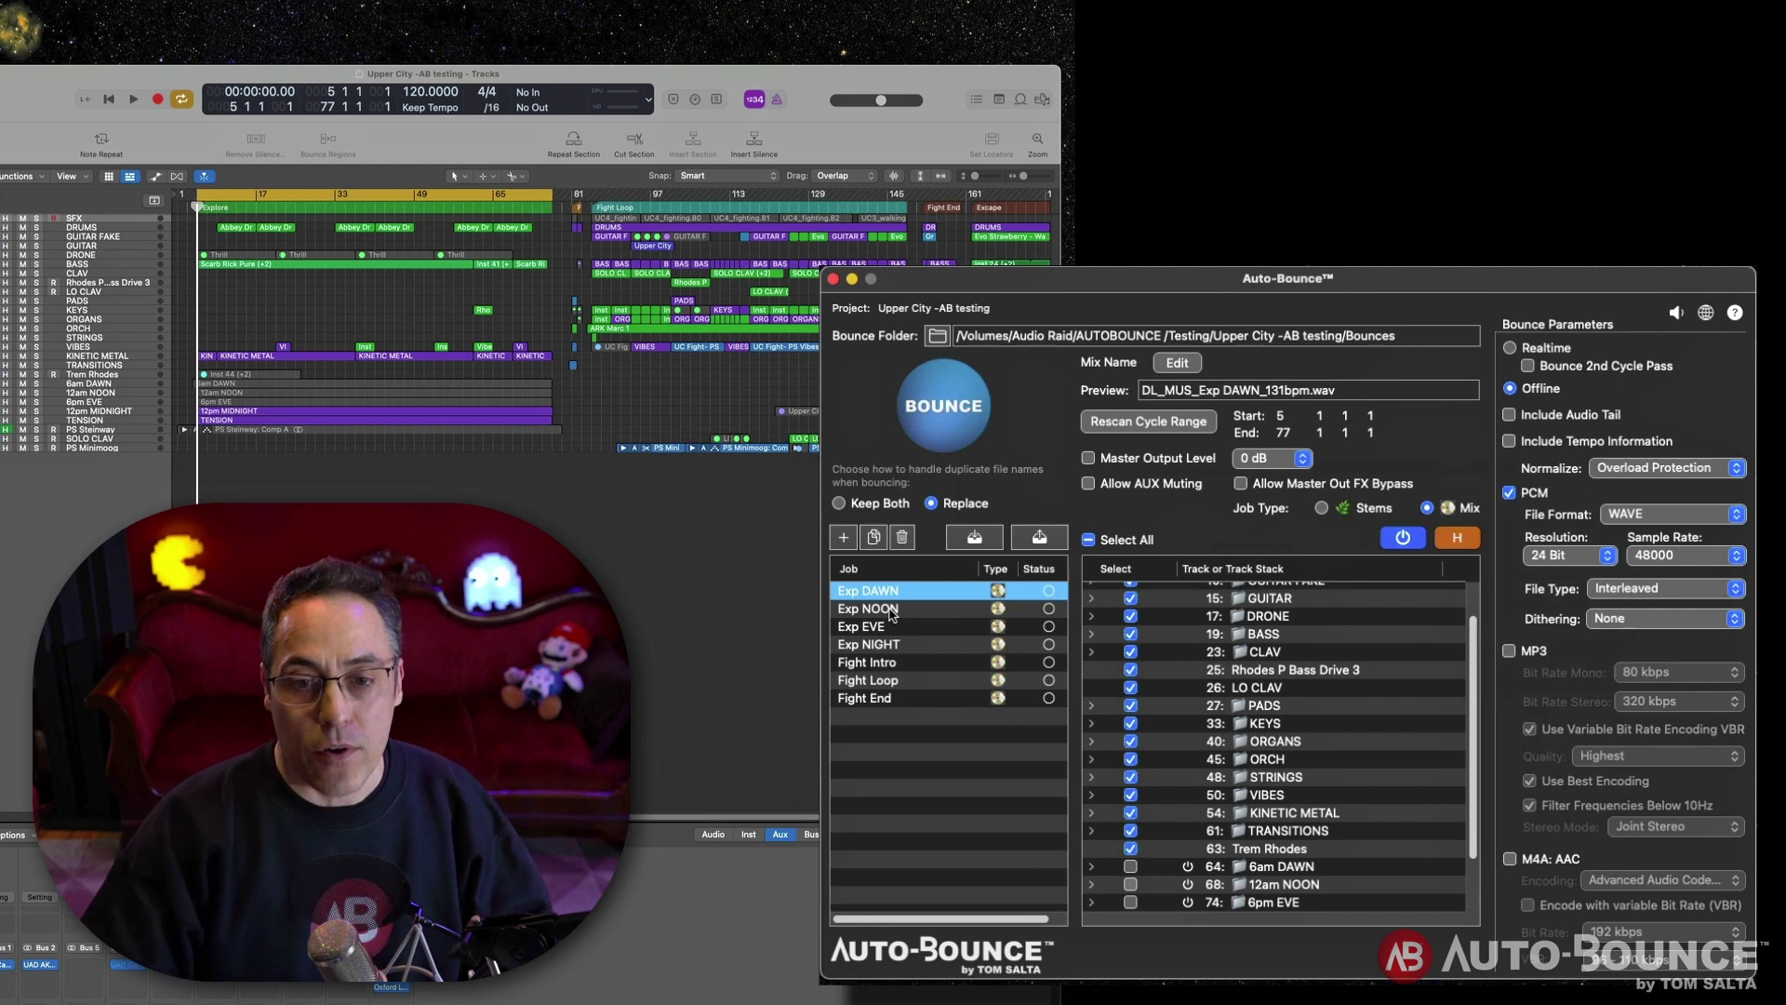
# - Rescan Exp DAWN's cycle range and uncheck tracks 79 (12pm MIDNIGHT) and 90 (PS Minimoog)
pyautogui.scroll(2, 1293, 715)
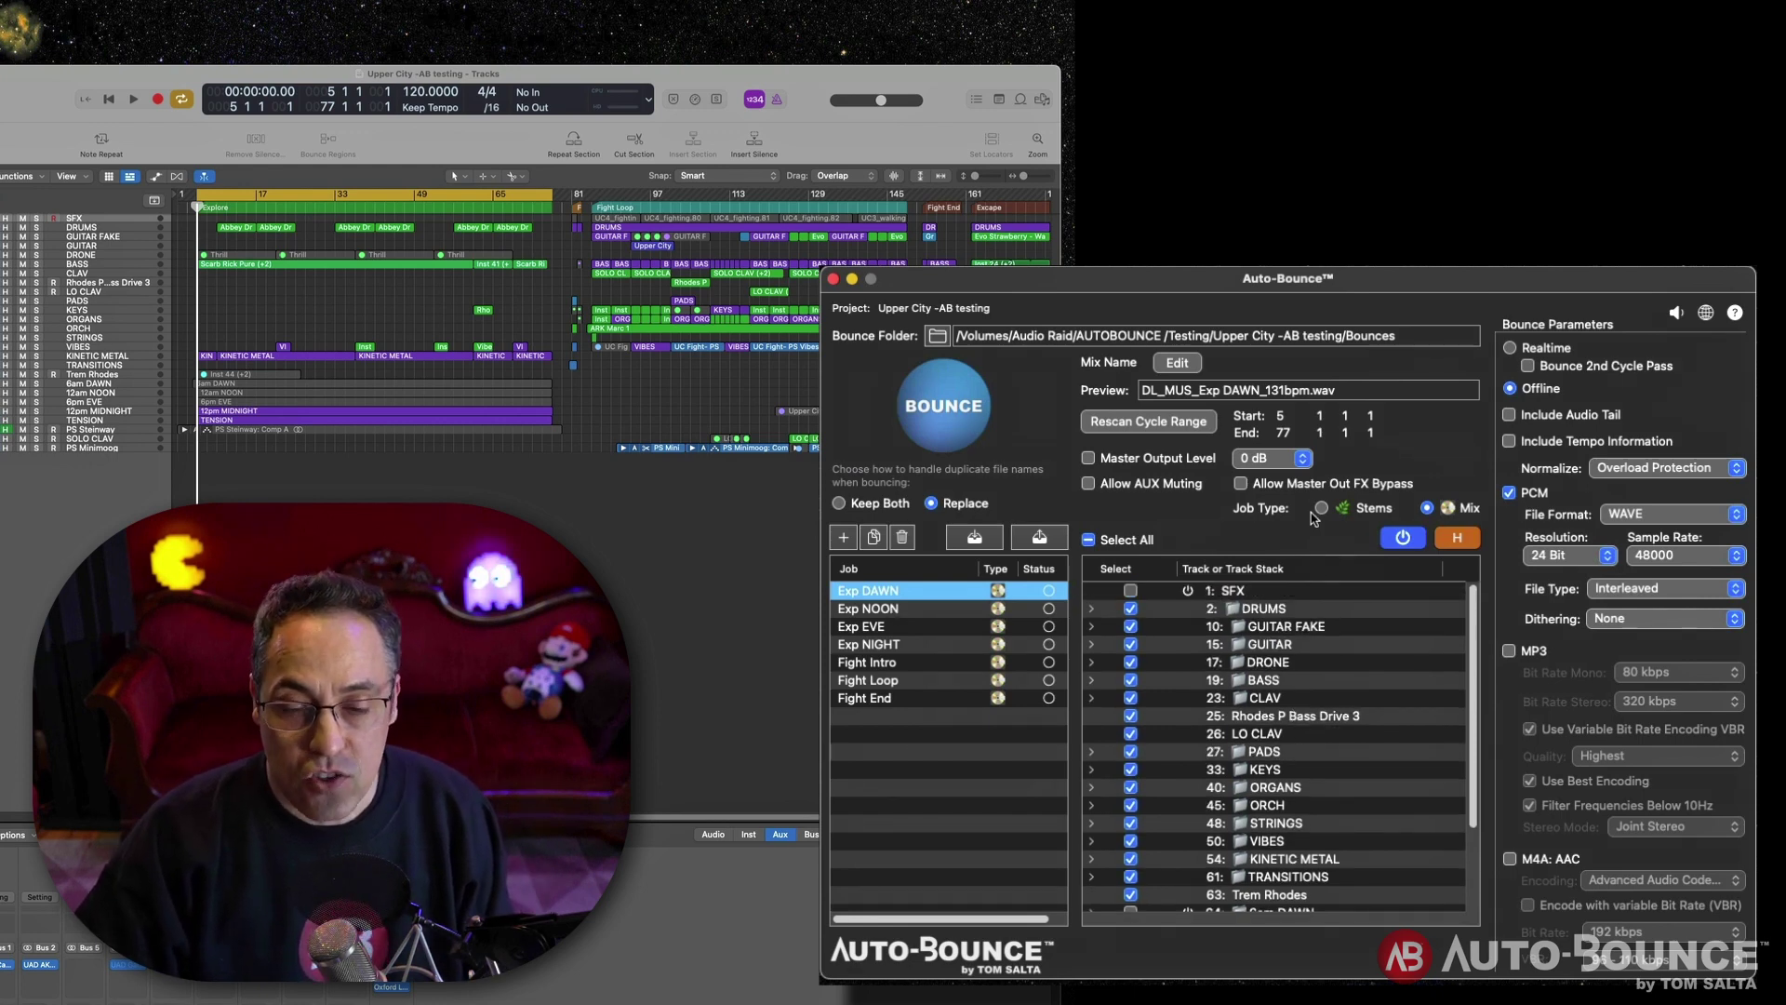
pyautogui.click(919, 606)
pyautogui.click(920, 596)
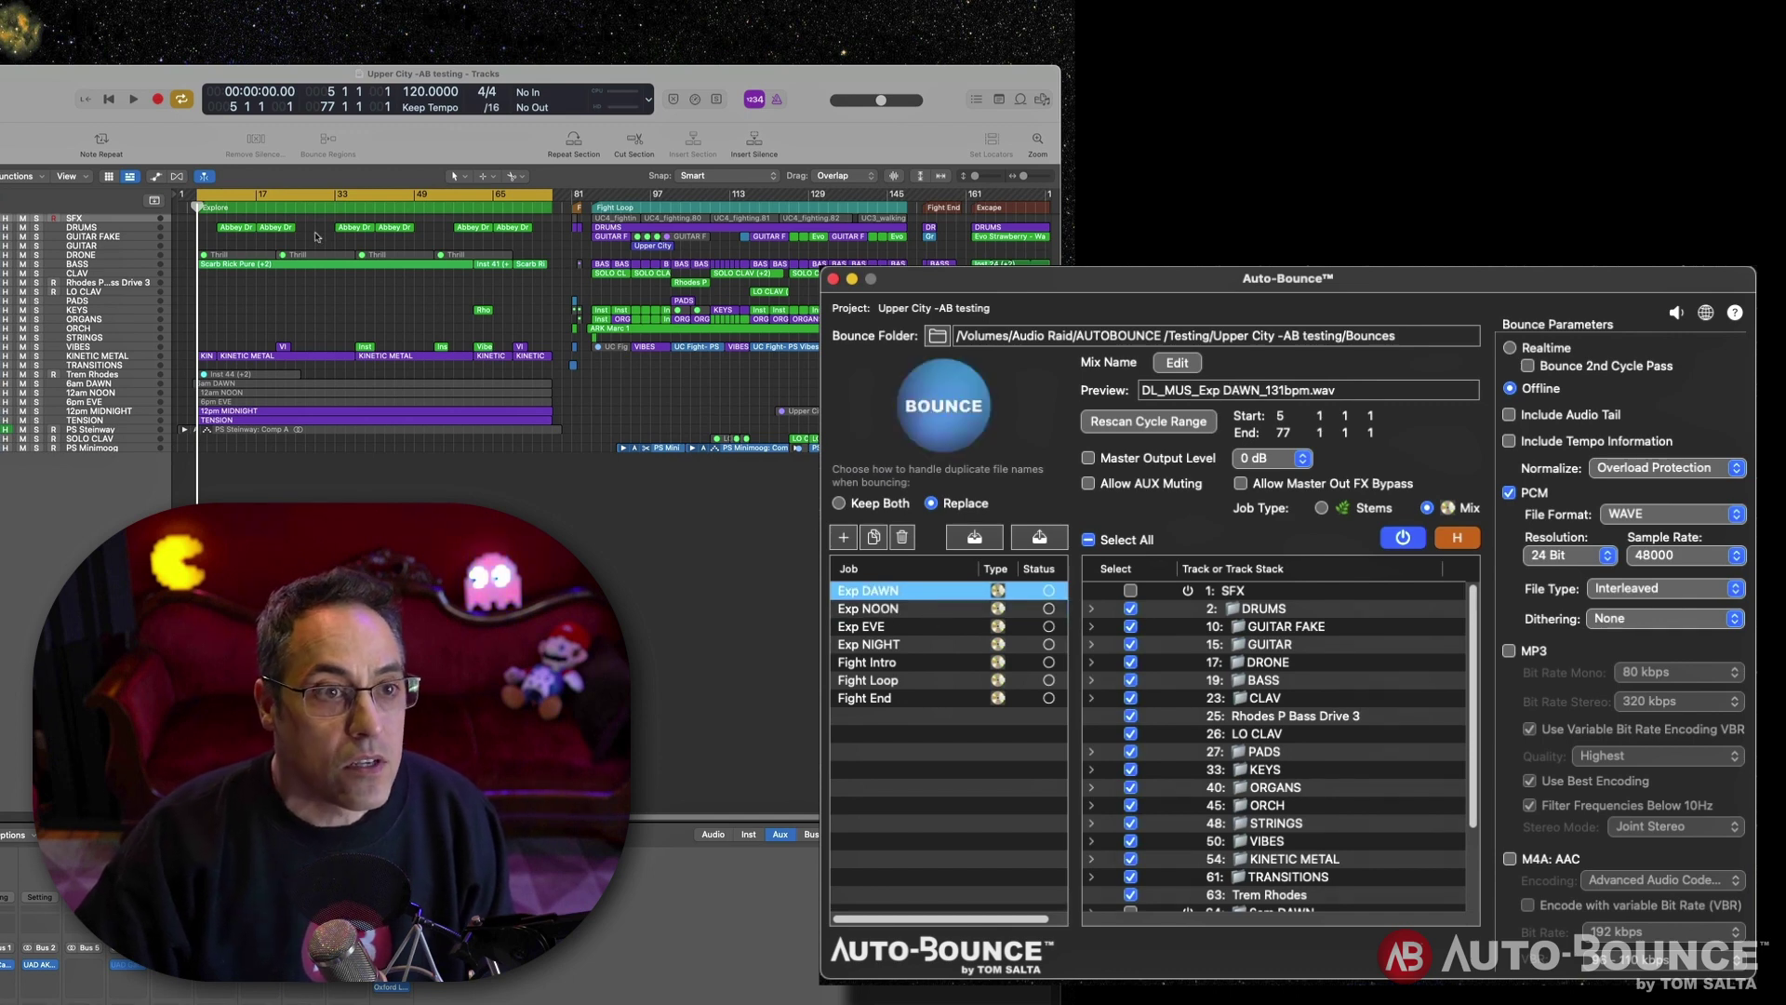
pyautogui.moveTo(314, 197)
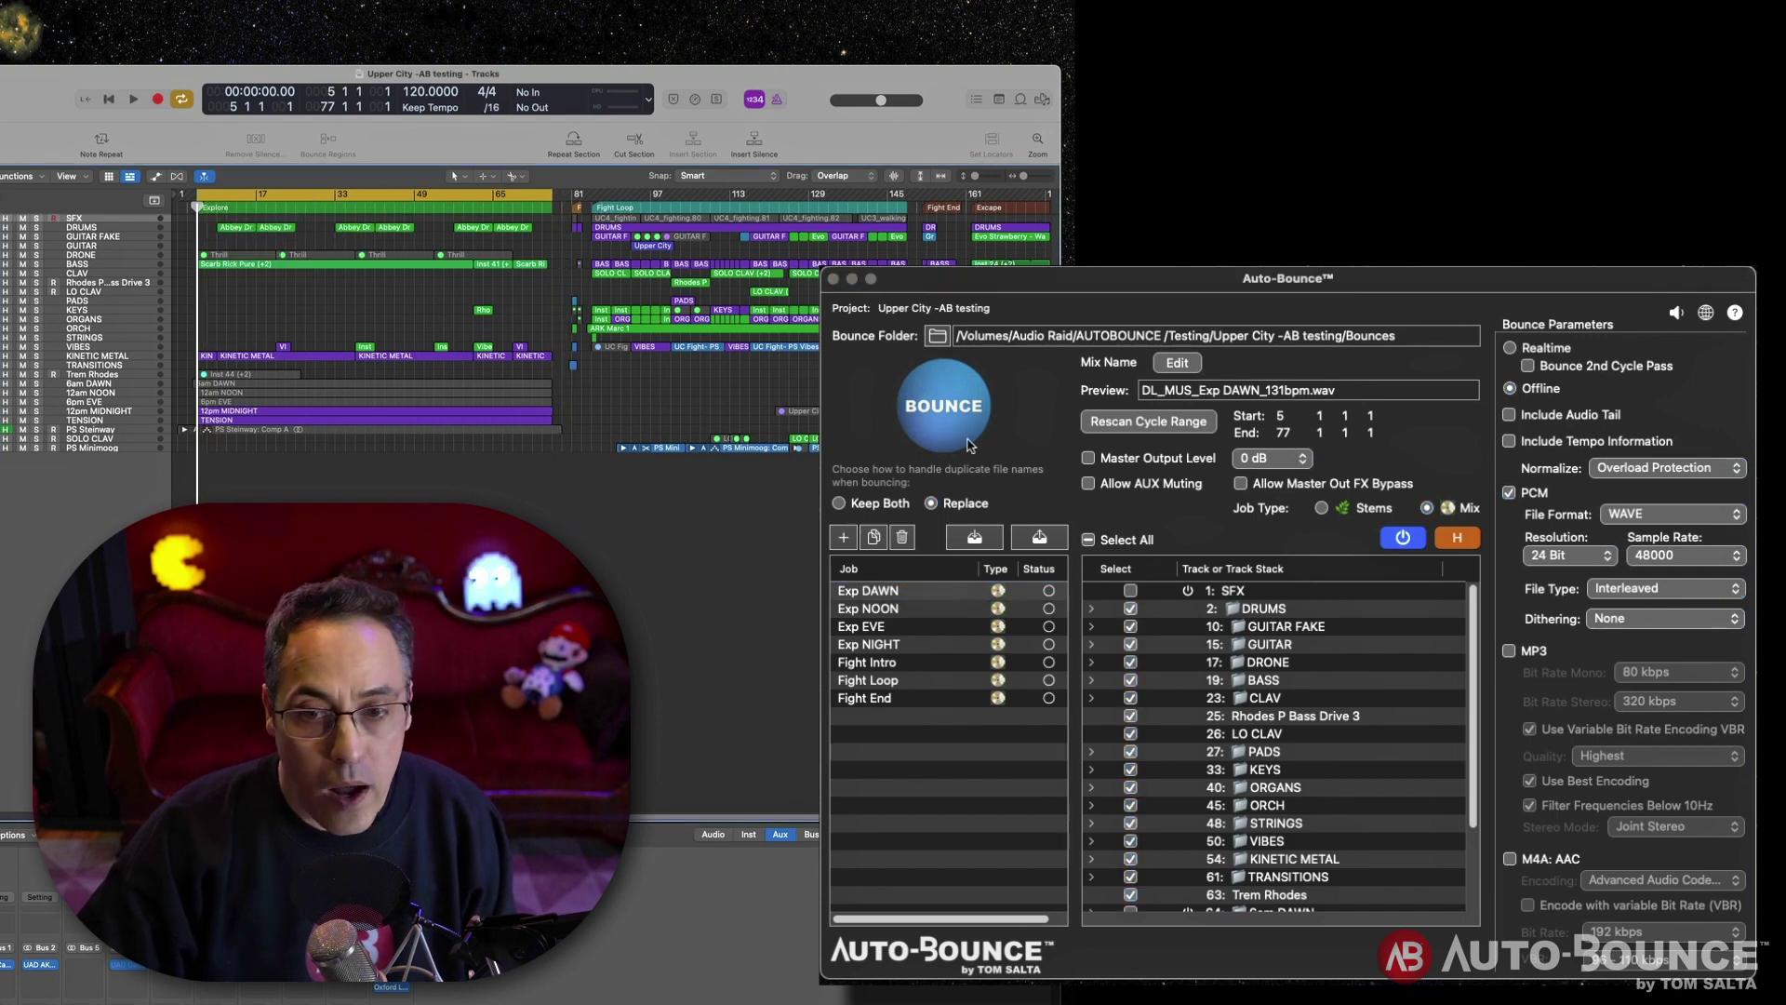
pyautogui.click(1155, 424)
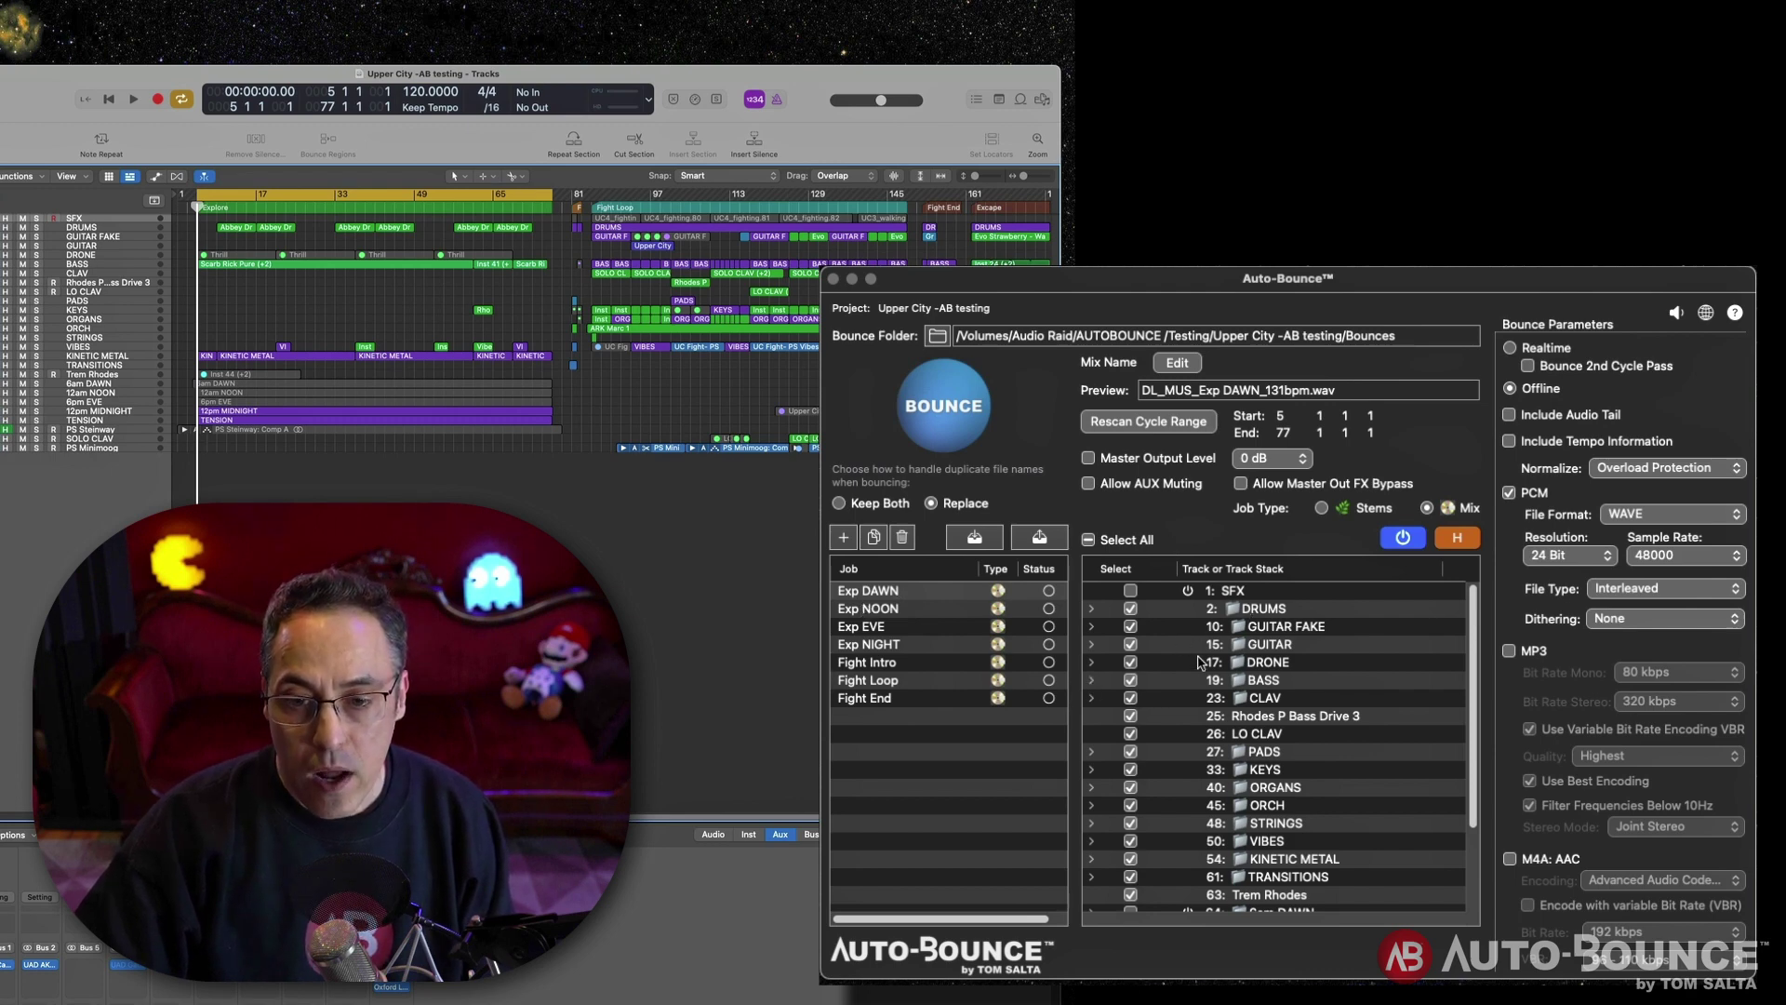
pyautogui.scroll(-5, 1176, 611)
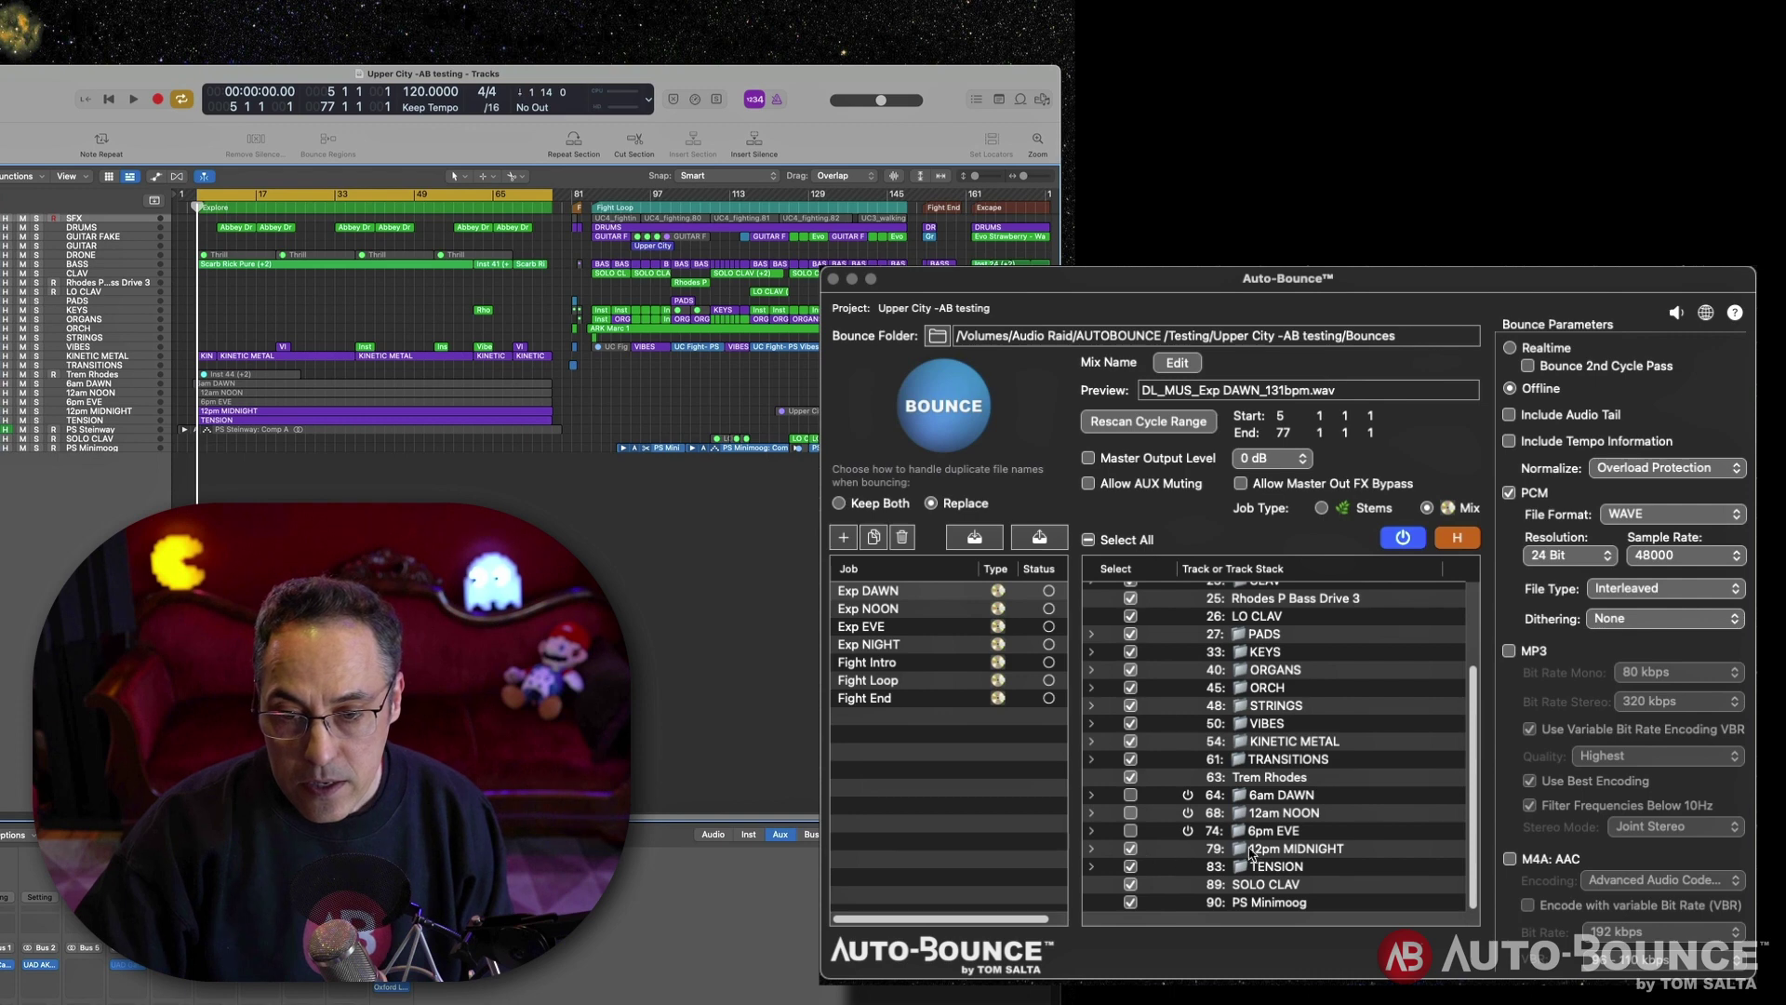
pyautogui.click(1130, 850)
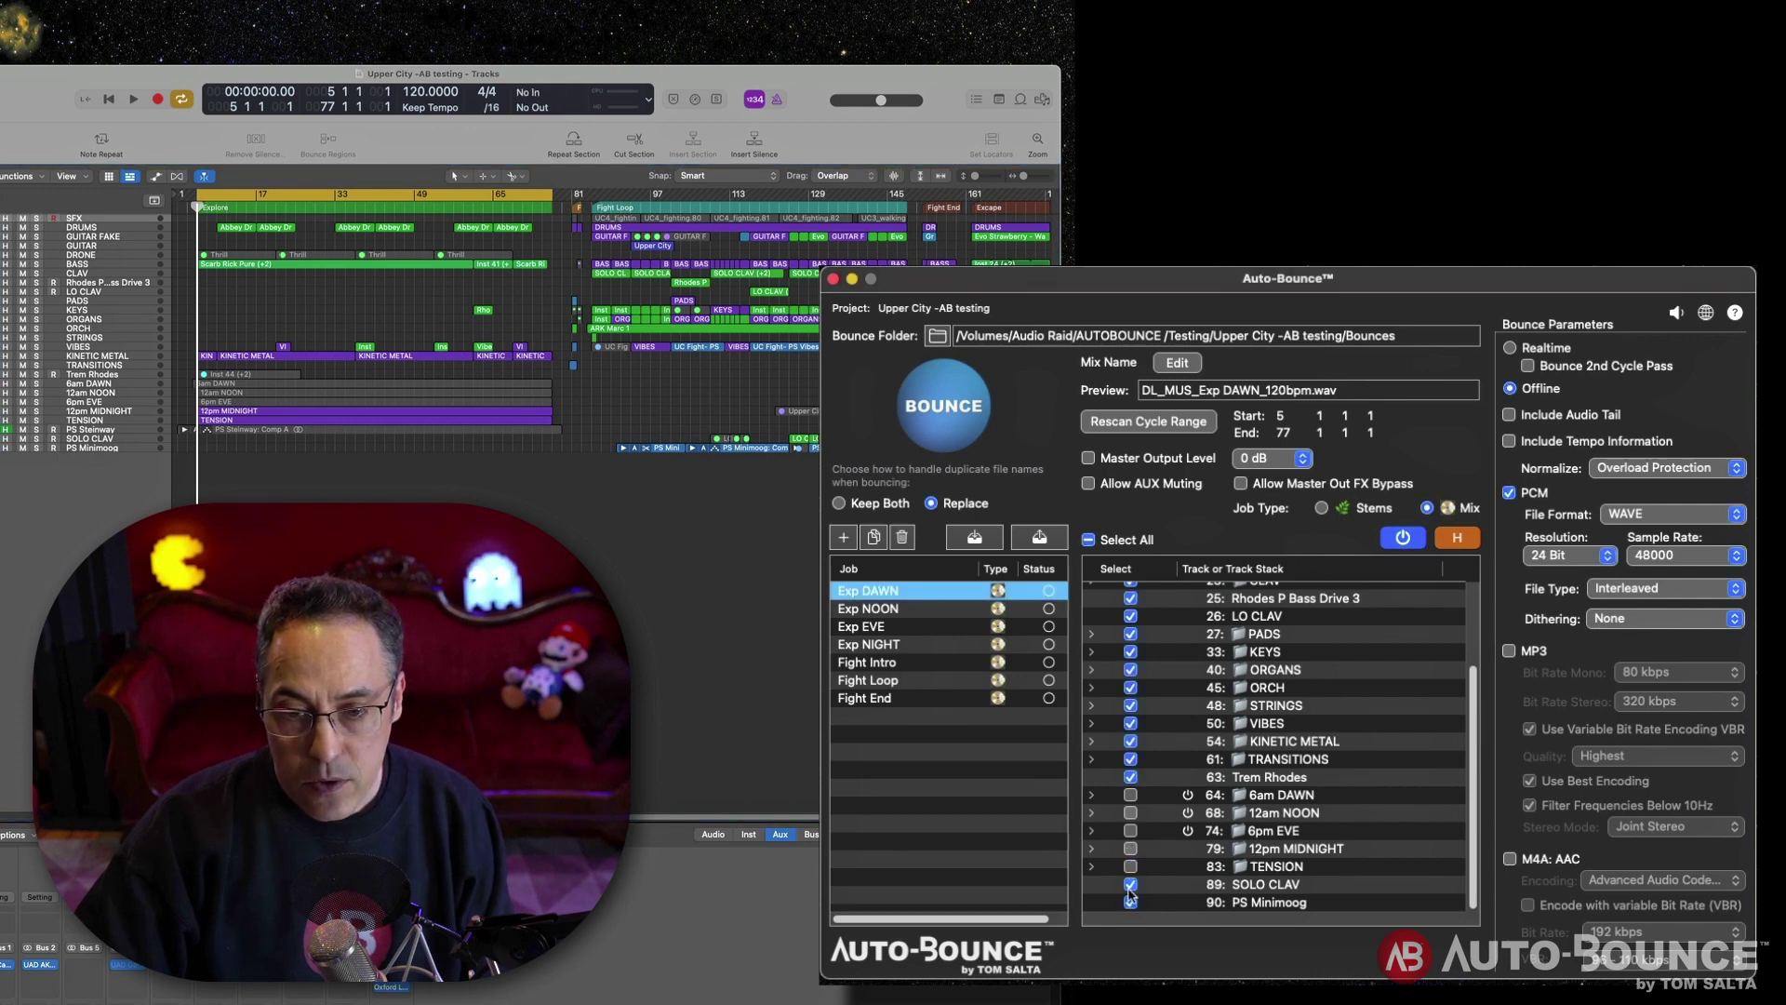
pyautogui.click(1129, 903)
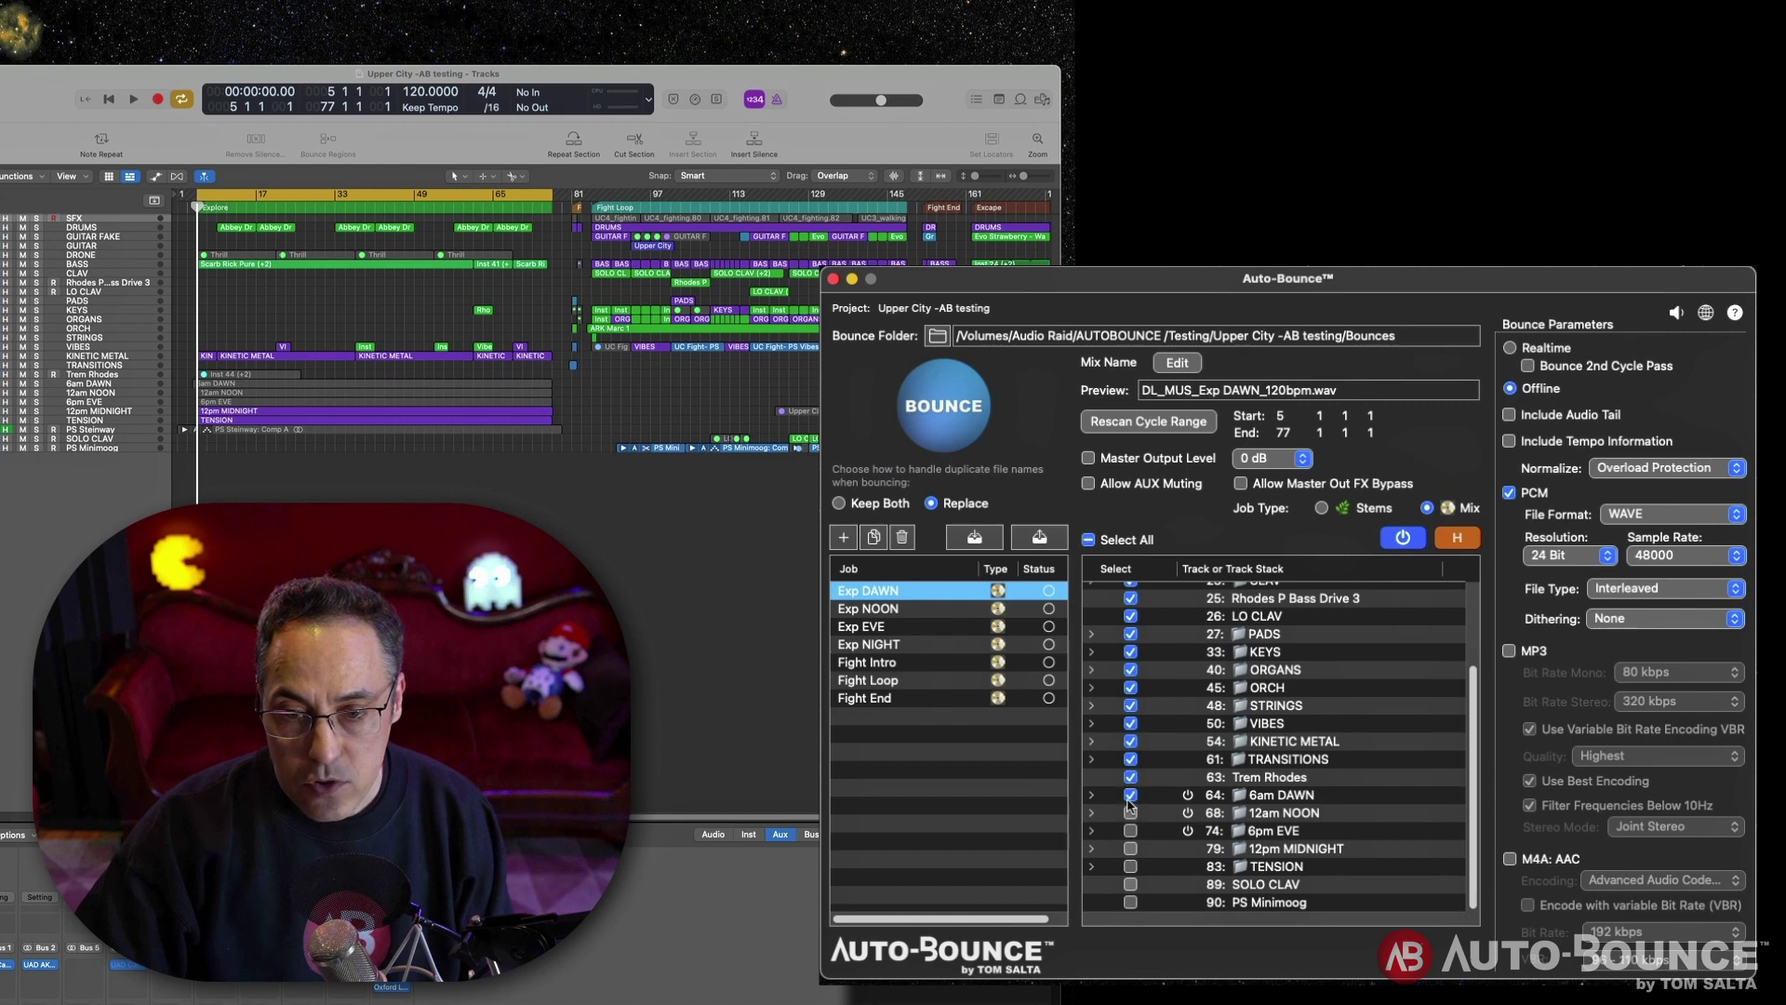
pyautogui.click(867, 610)
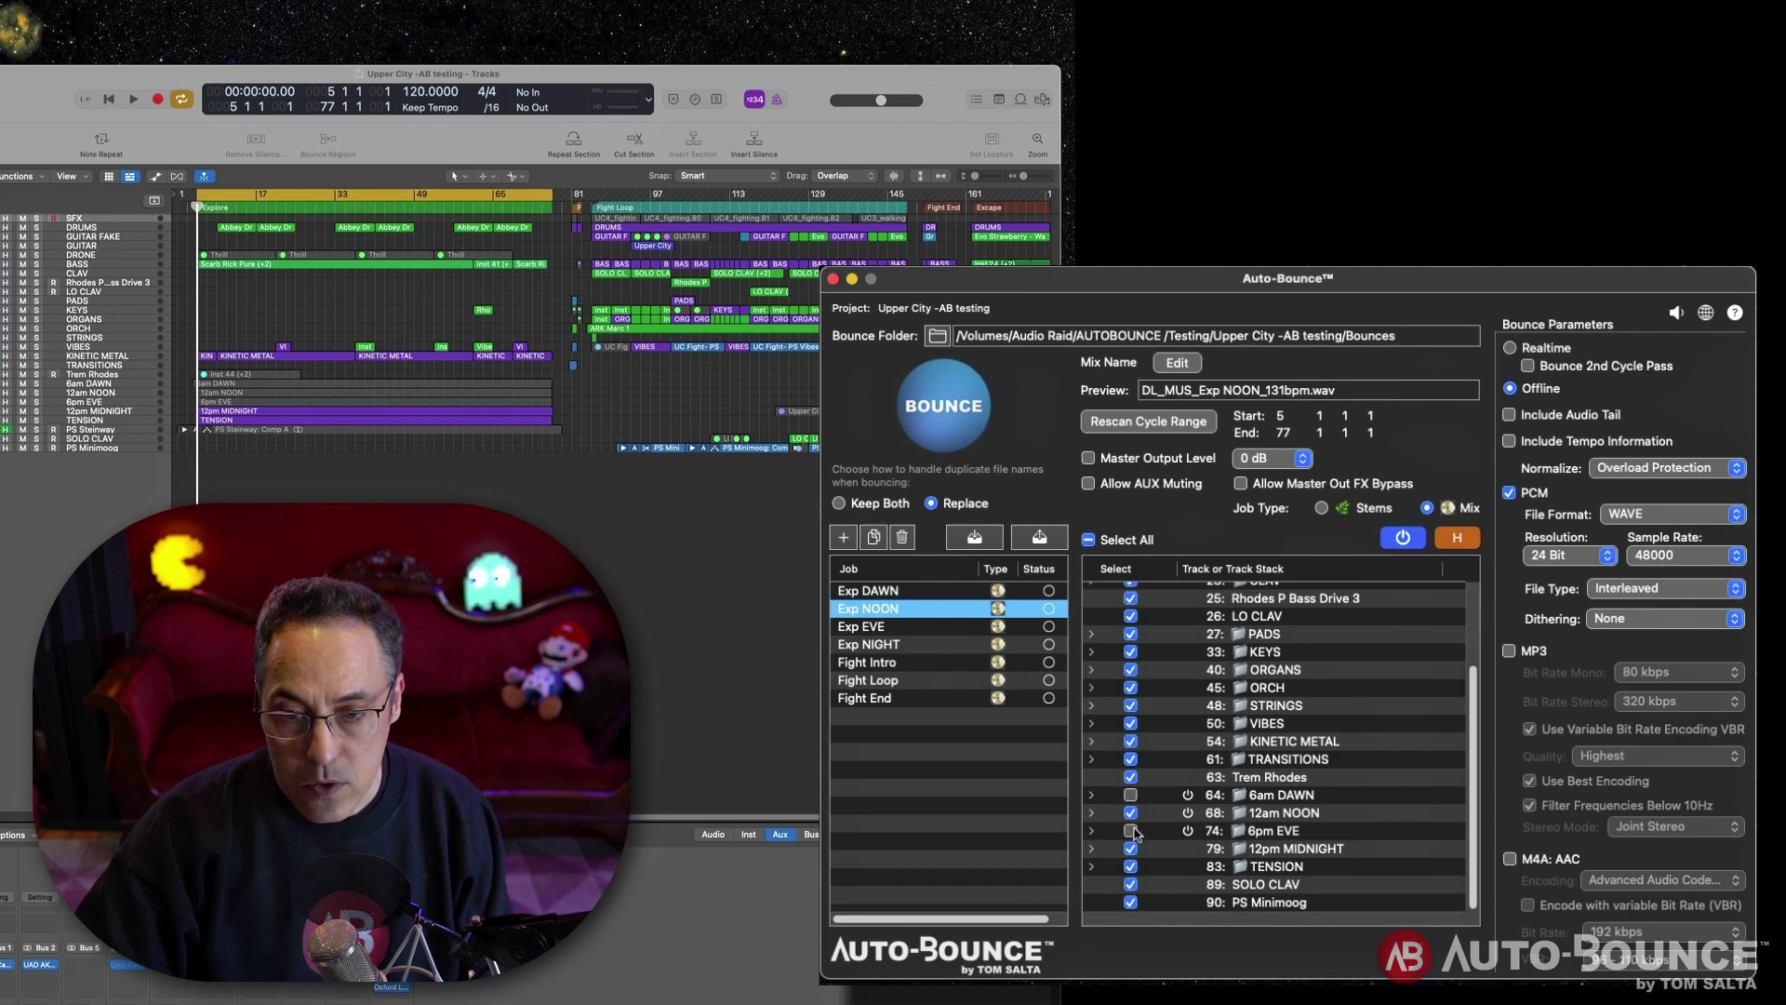
# - Uncheck 79: 12pm MIDNIGHT in Exp EVE, then view the Exp NIGHT and Fight Intro jobs
pyautogui.click(893, 627)
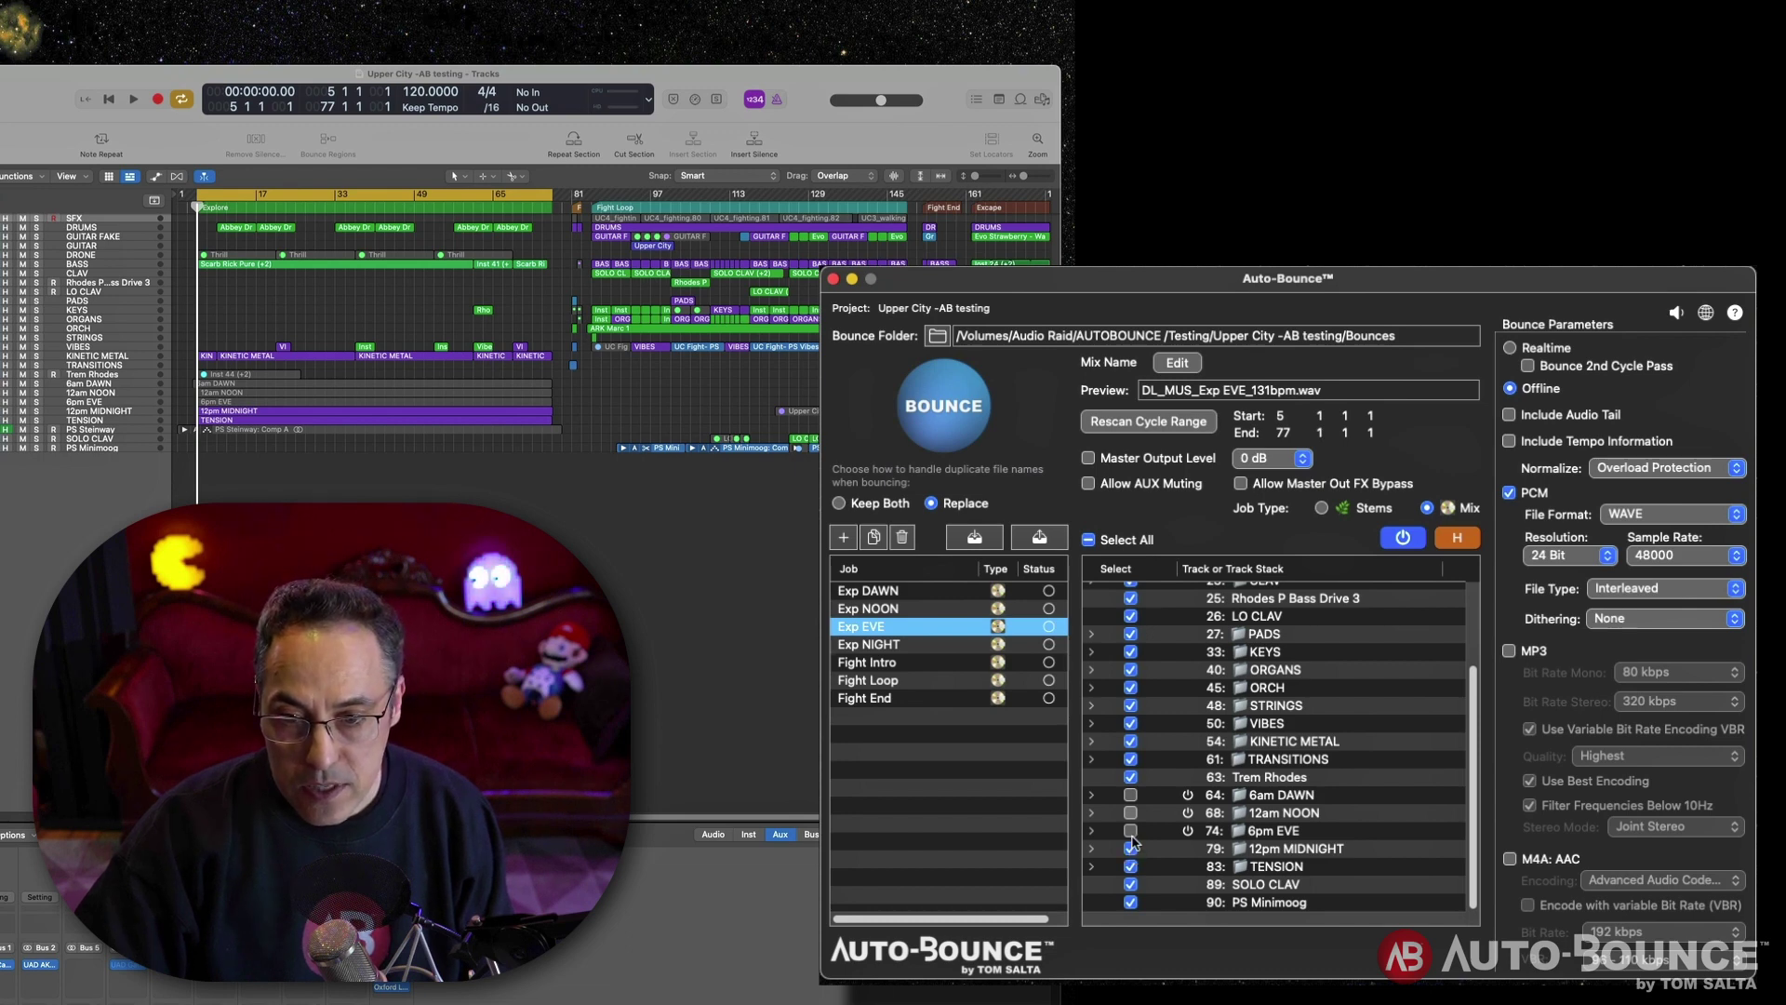
pyautogui.click(1130, 849)
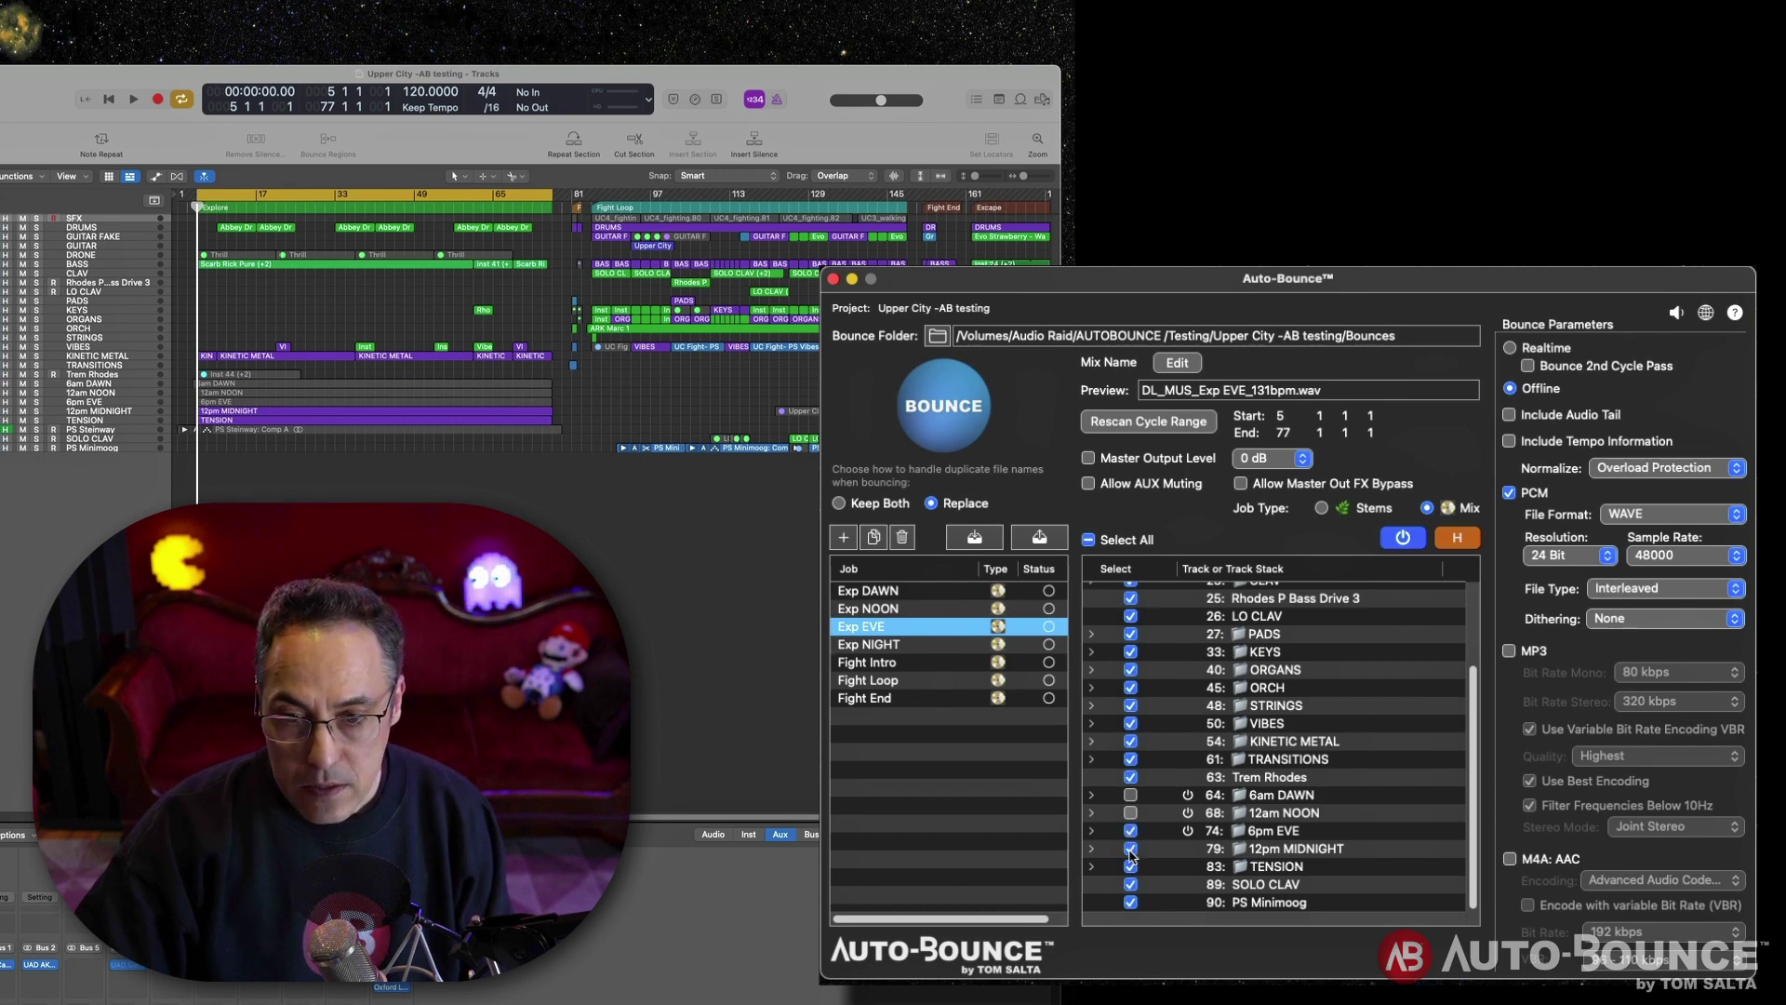
pyautogui.click(882, 646)
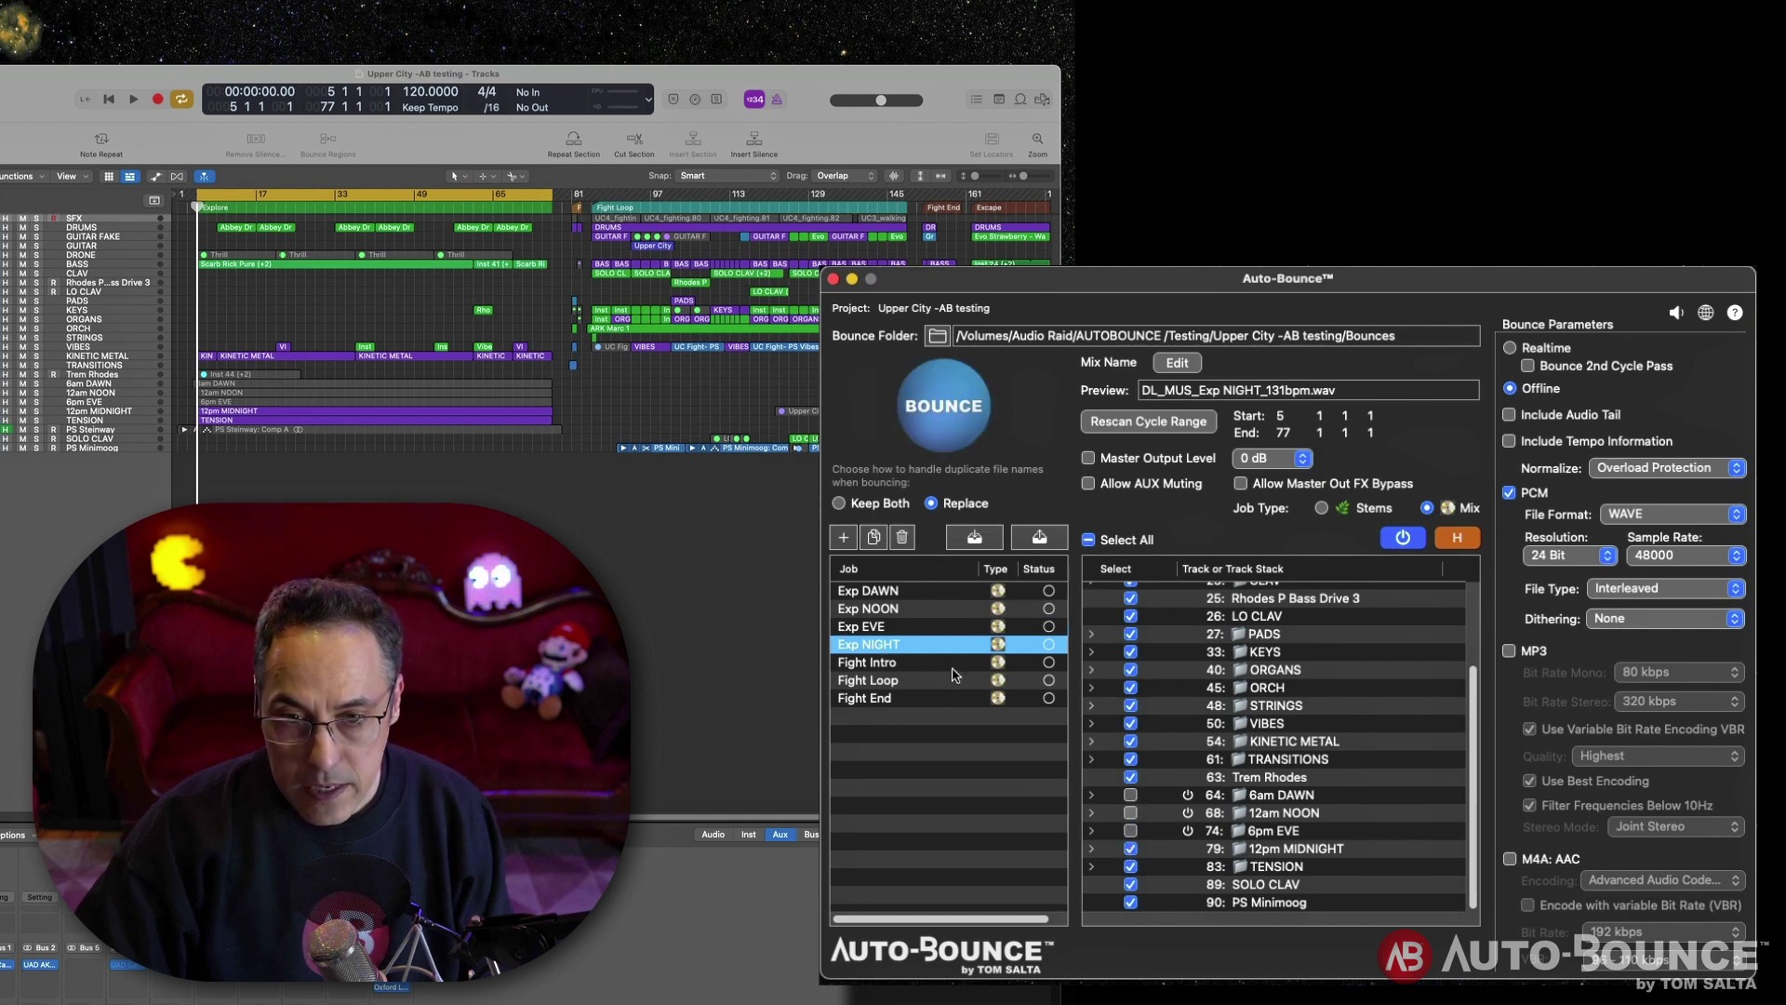
pyautogui.click(914, 666)
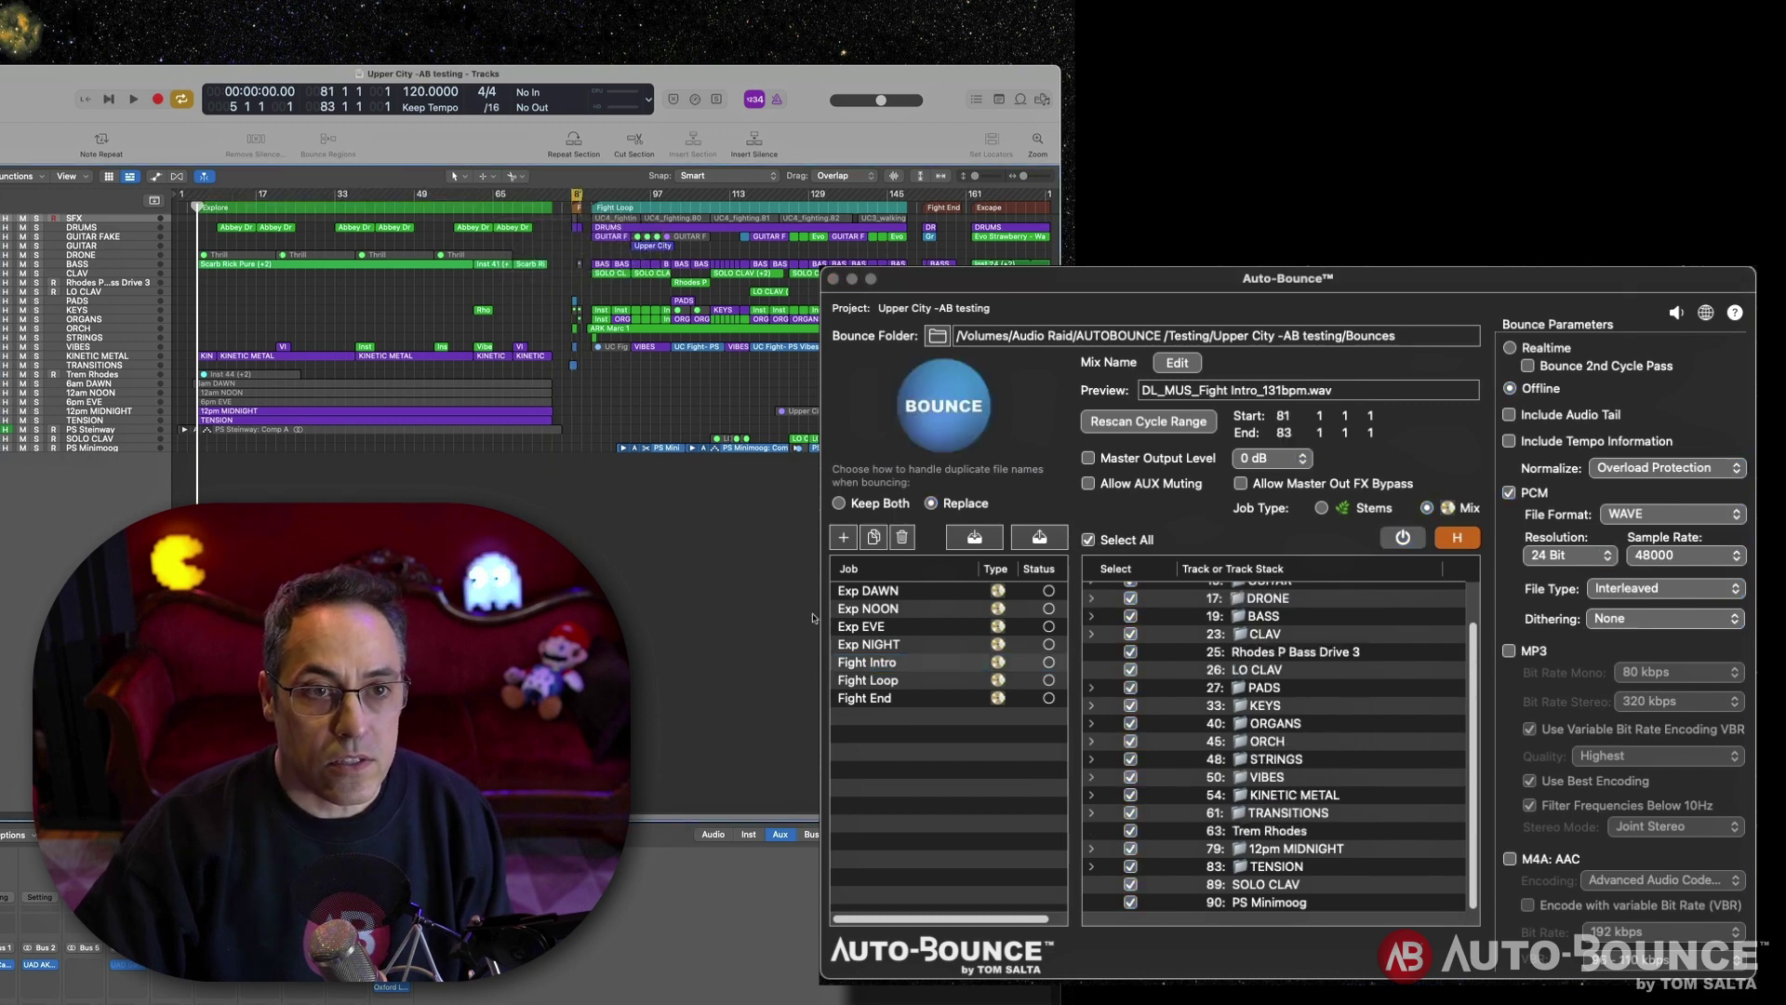
# - Rescan cycle ranges: Fight Intro bars 81–83, Fight Loop 85–149, Fight End 152–160
pyautogui.click(916, 667)
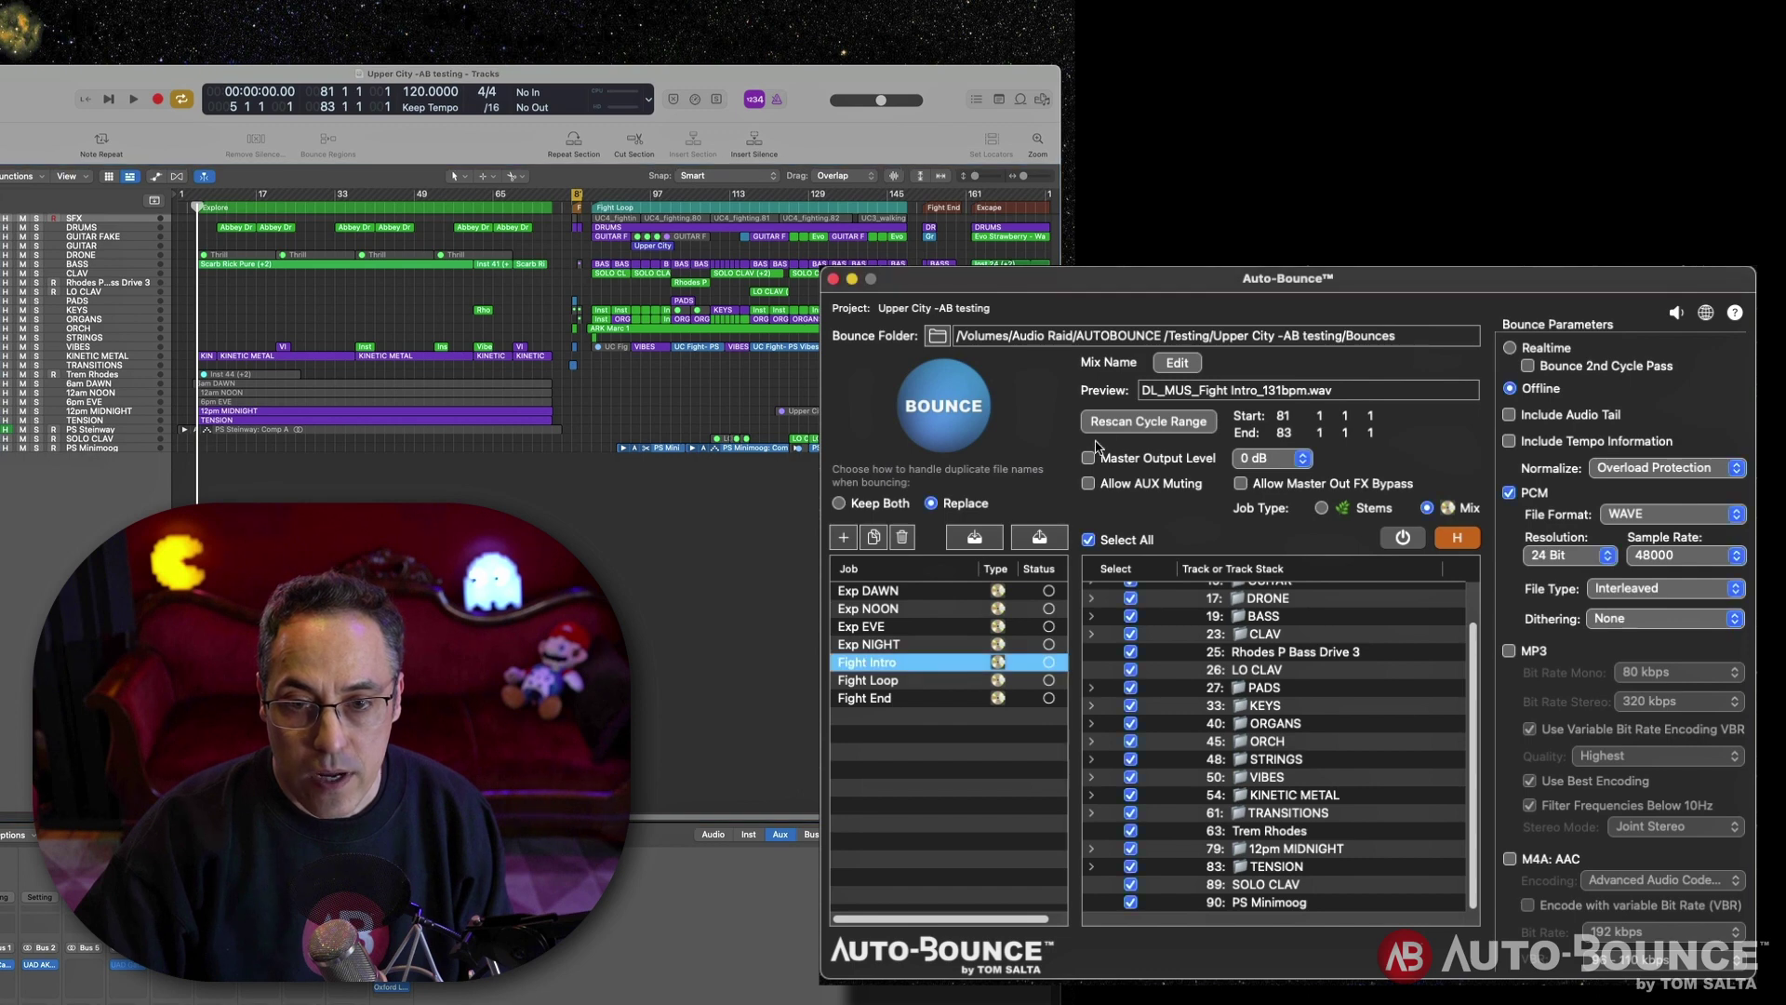
pyautogui.click(1121, 426)
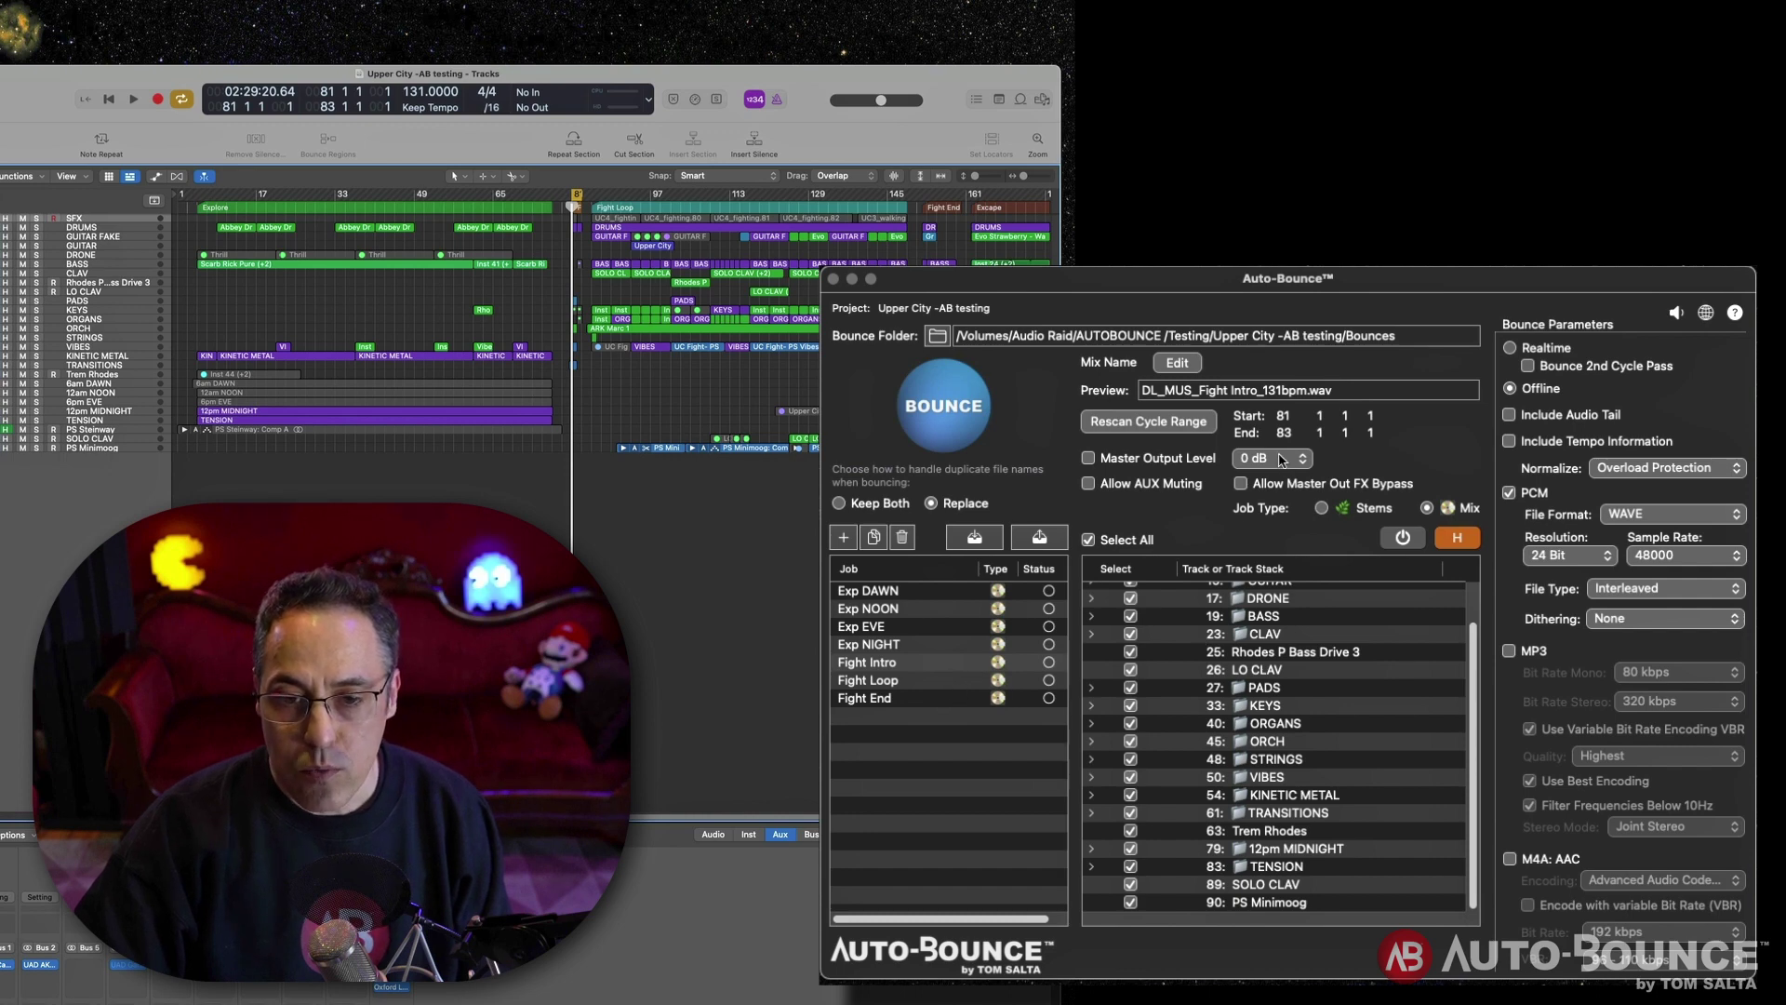
pyautogui.click(949, 682)
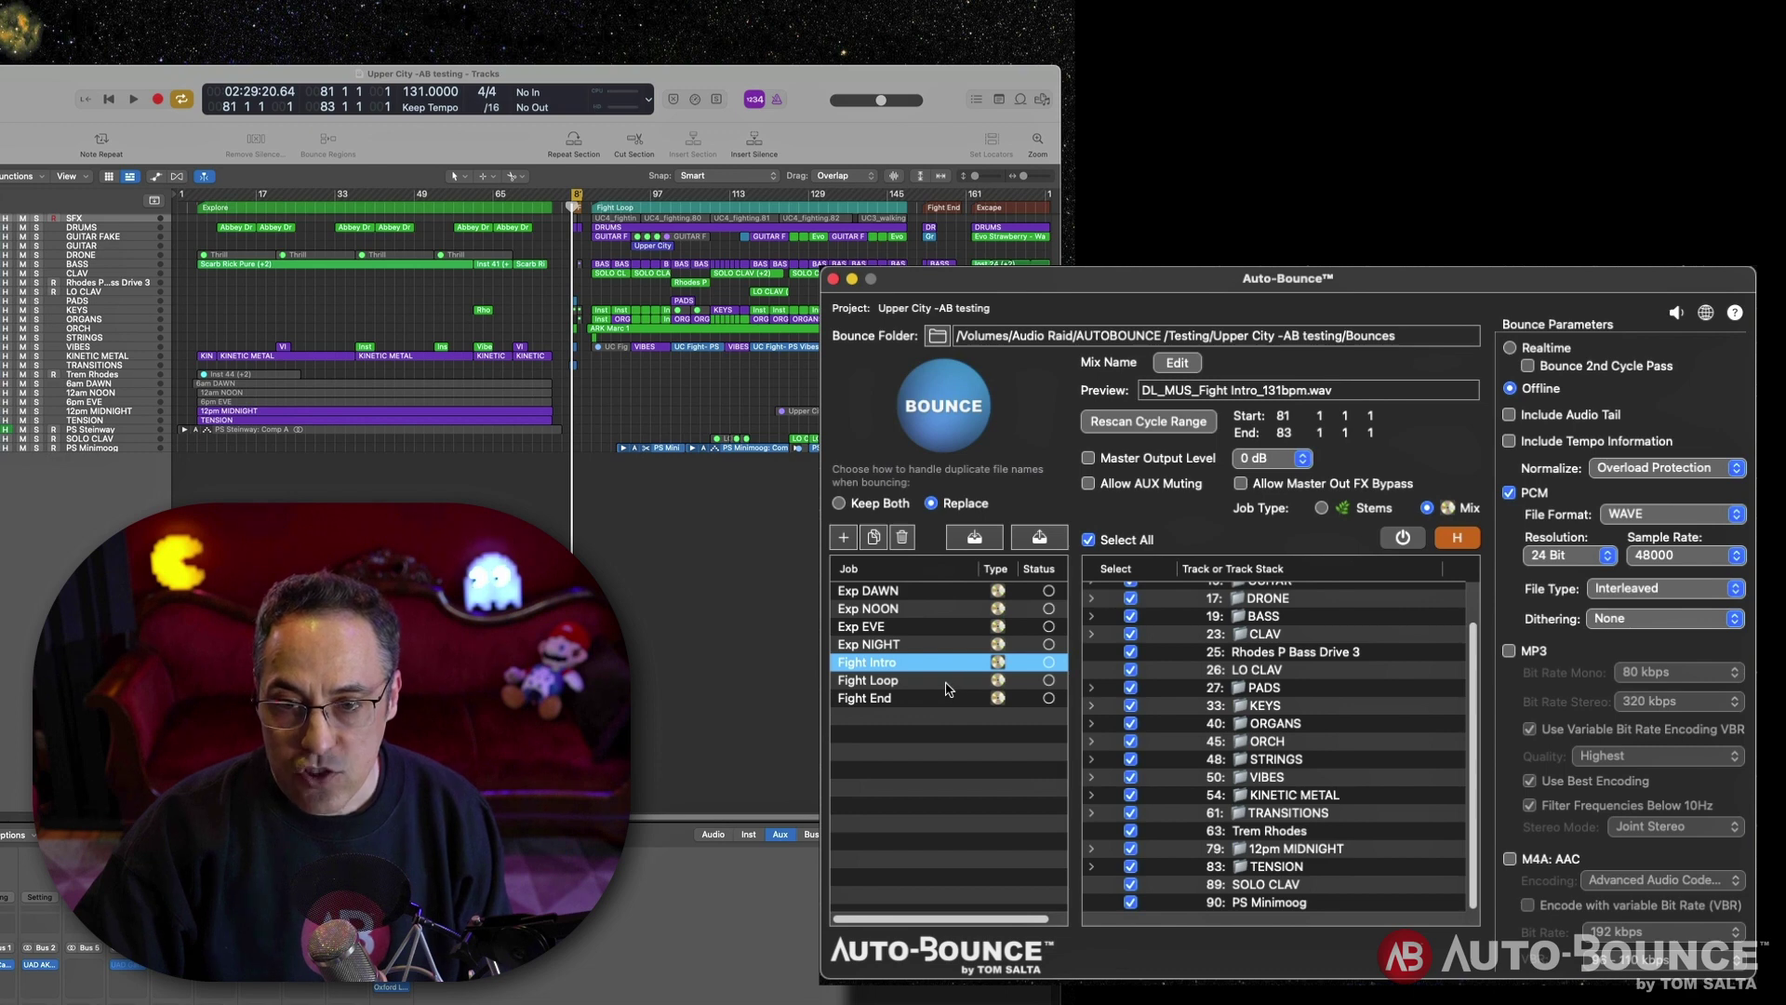
pyautogui.click(947, 687)
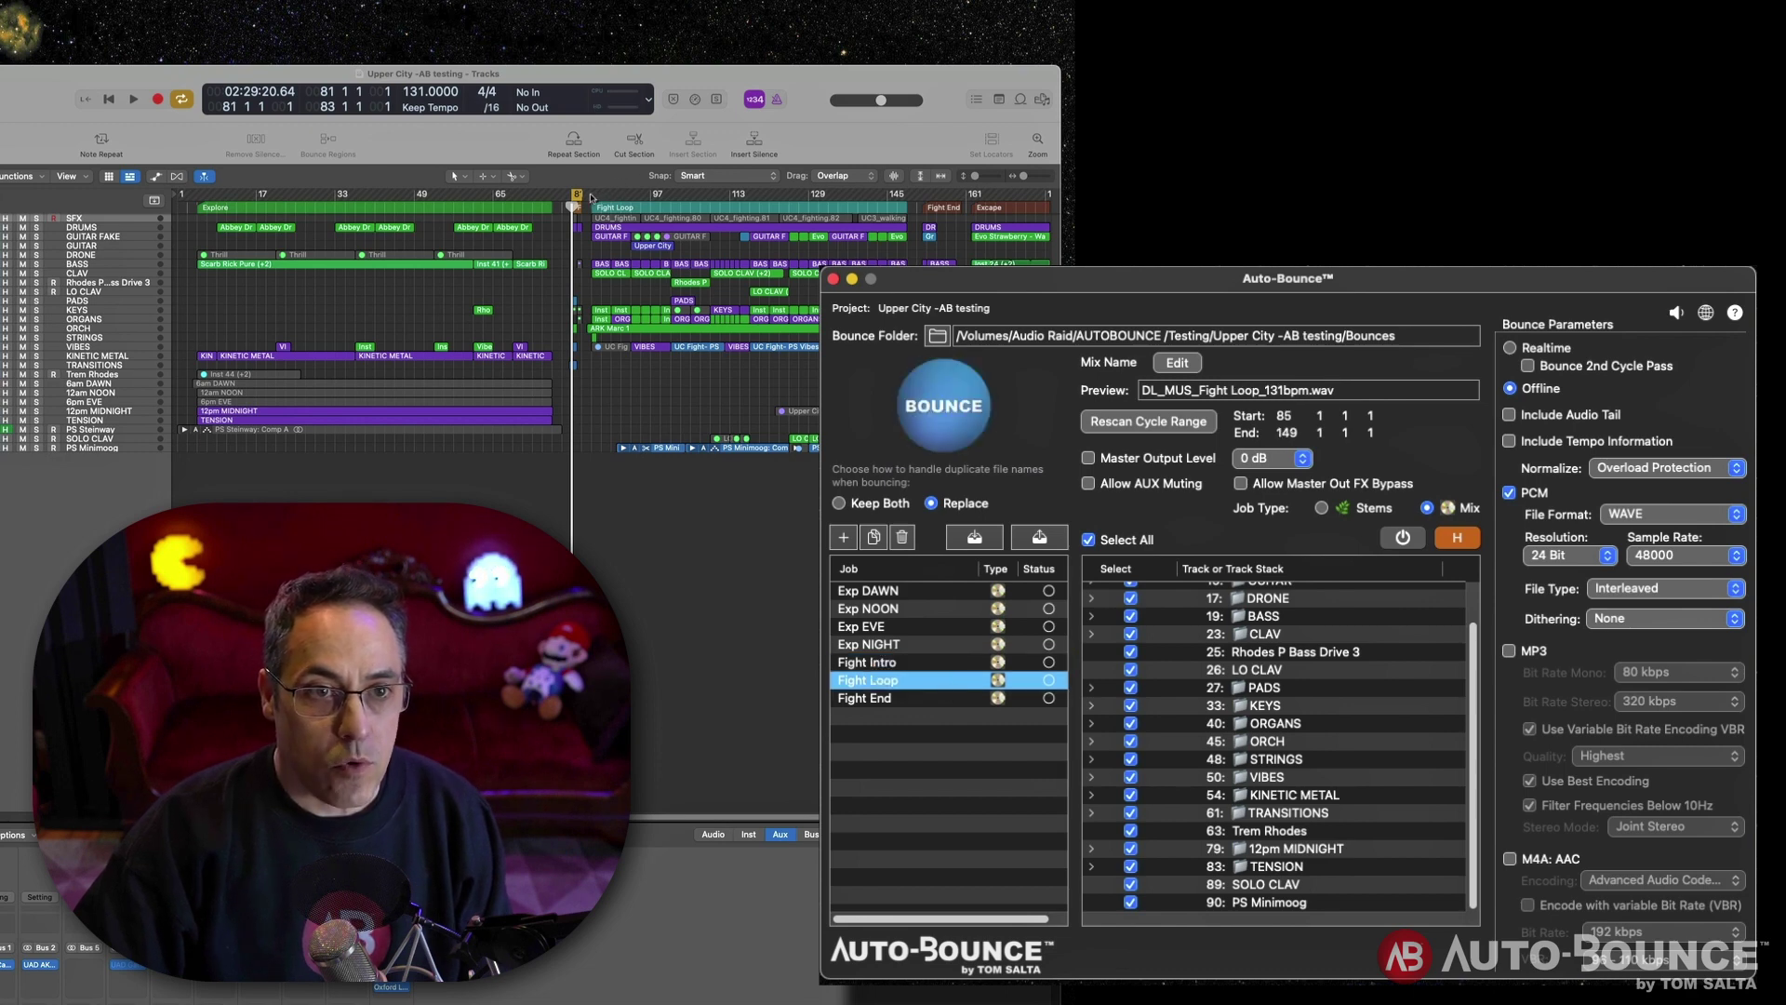
pyautogui.moveTo(592, 198); pyautogui.dragTo(910, 227)
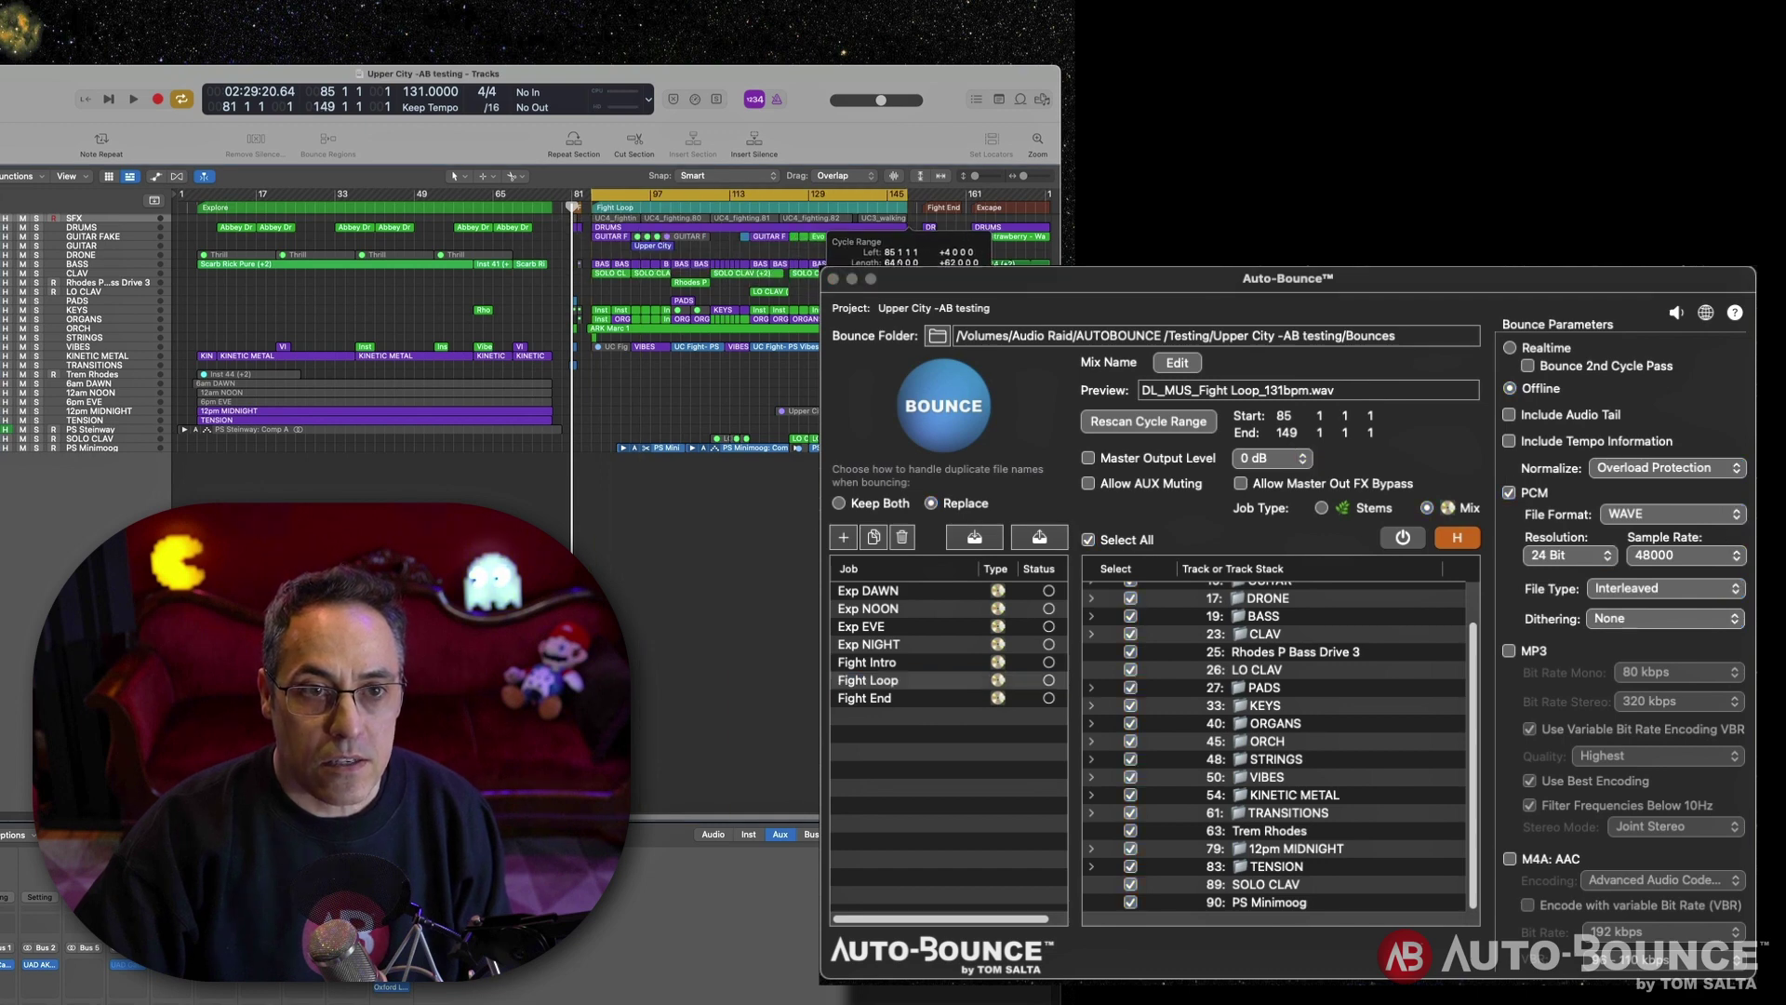
pyautogui.click(907, 679)
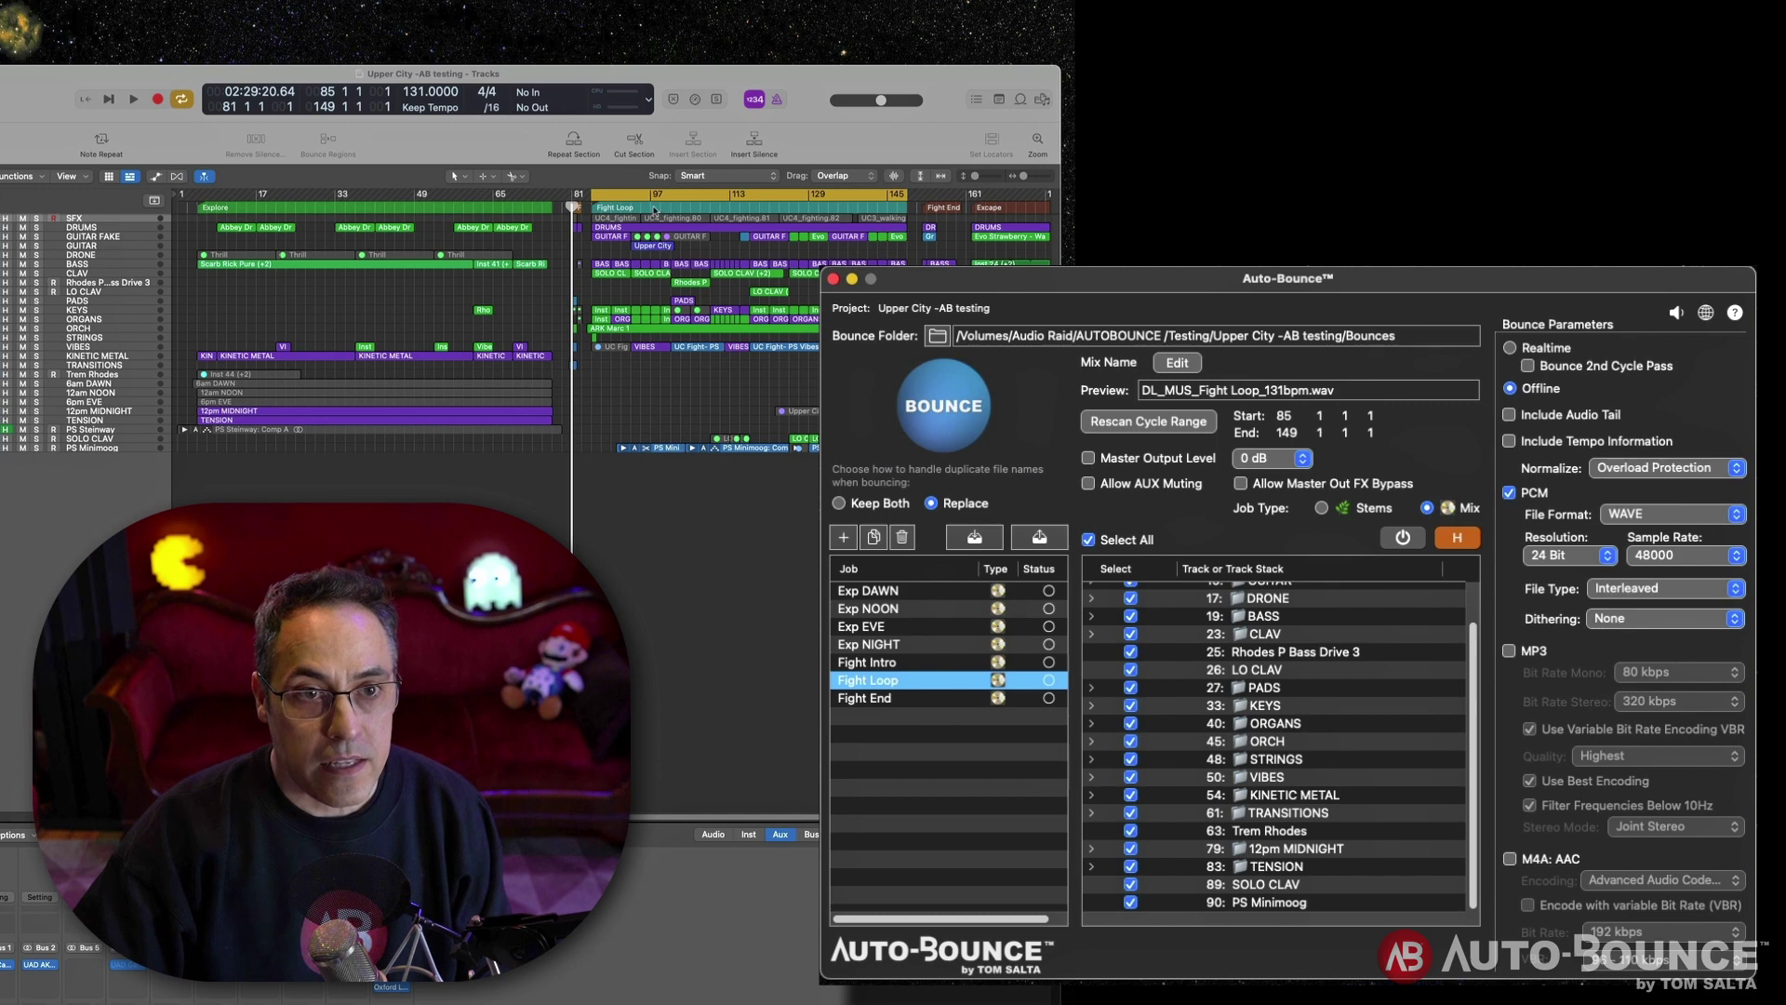
pyautogui.click(1154, 423)
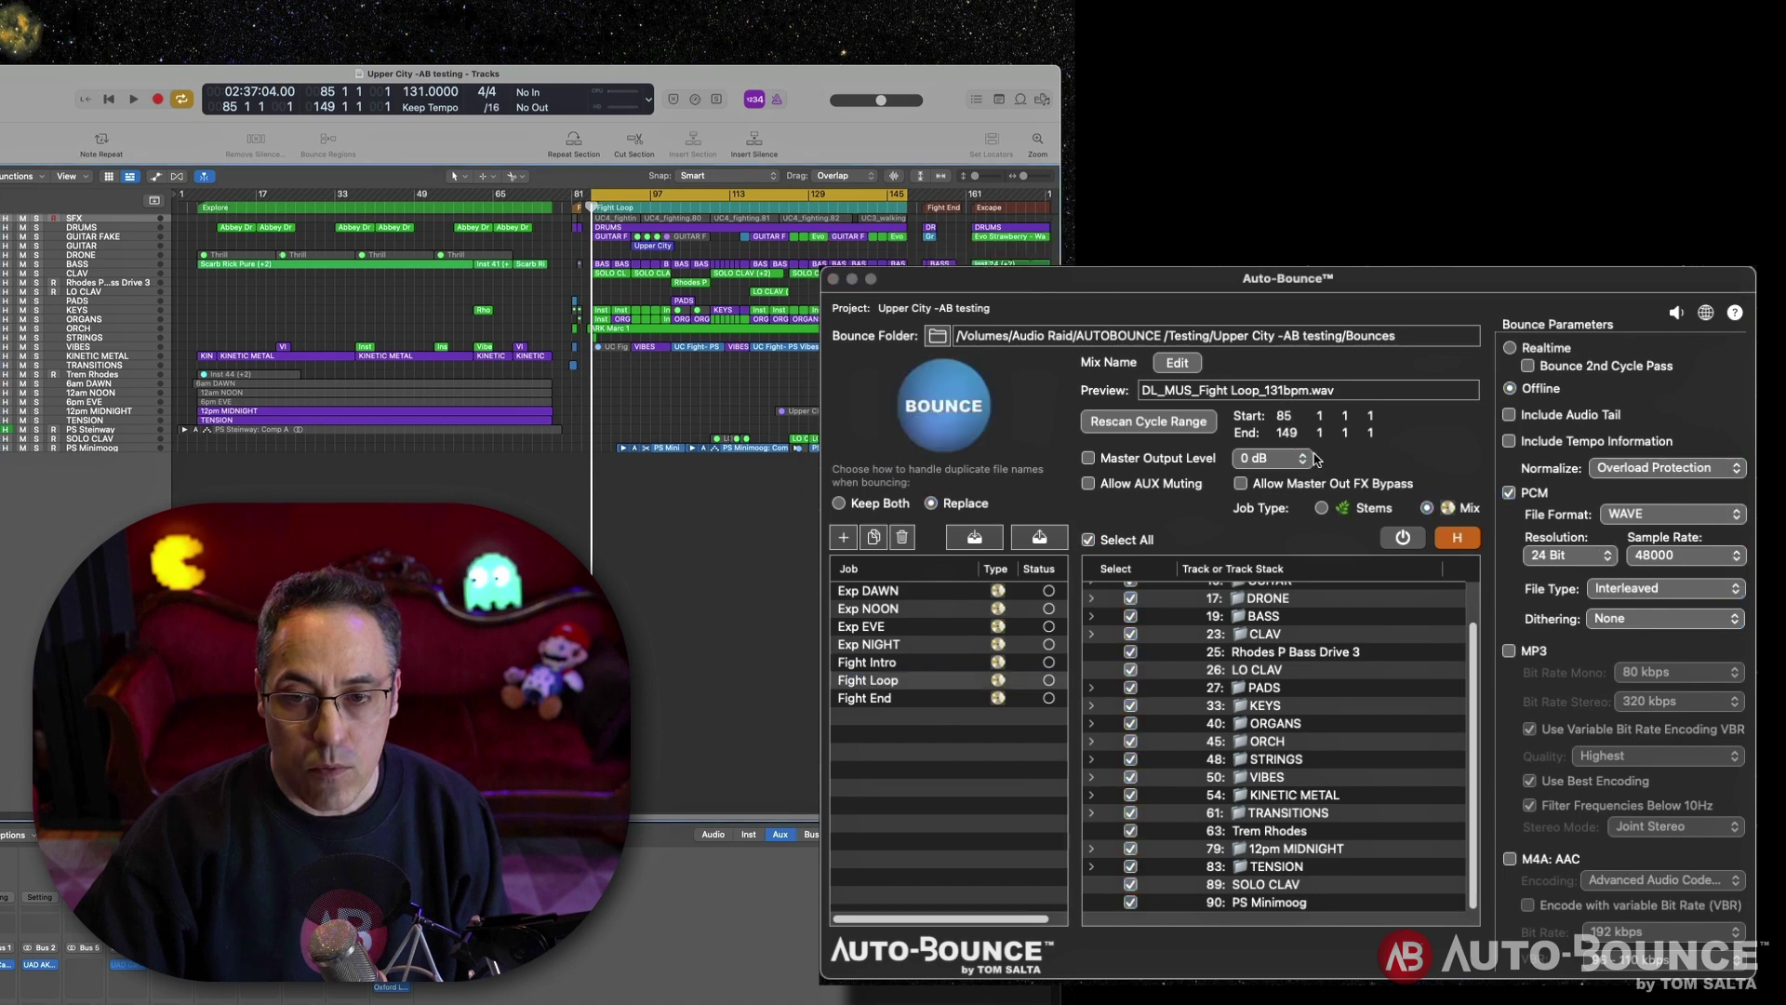
pyautogui.click(926, 700)
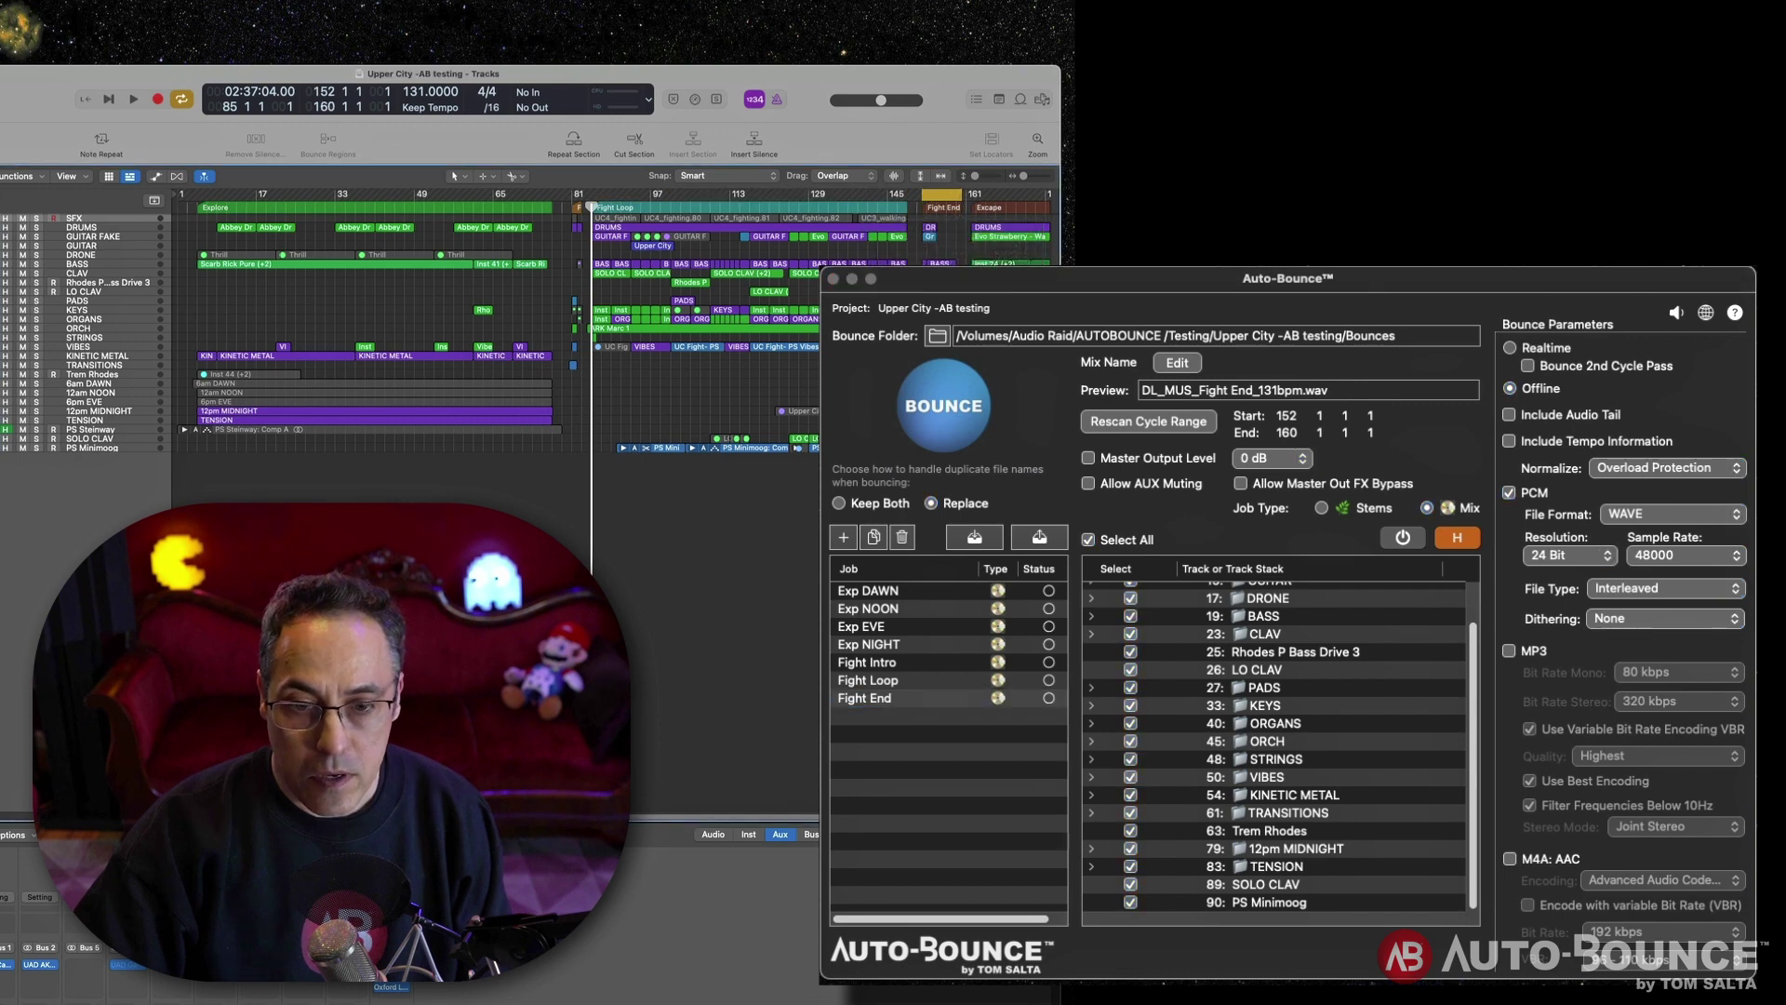
pyautogui.click(967, 700)
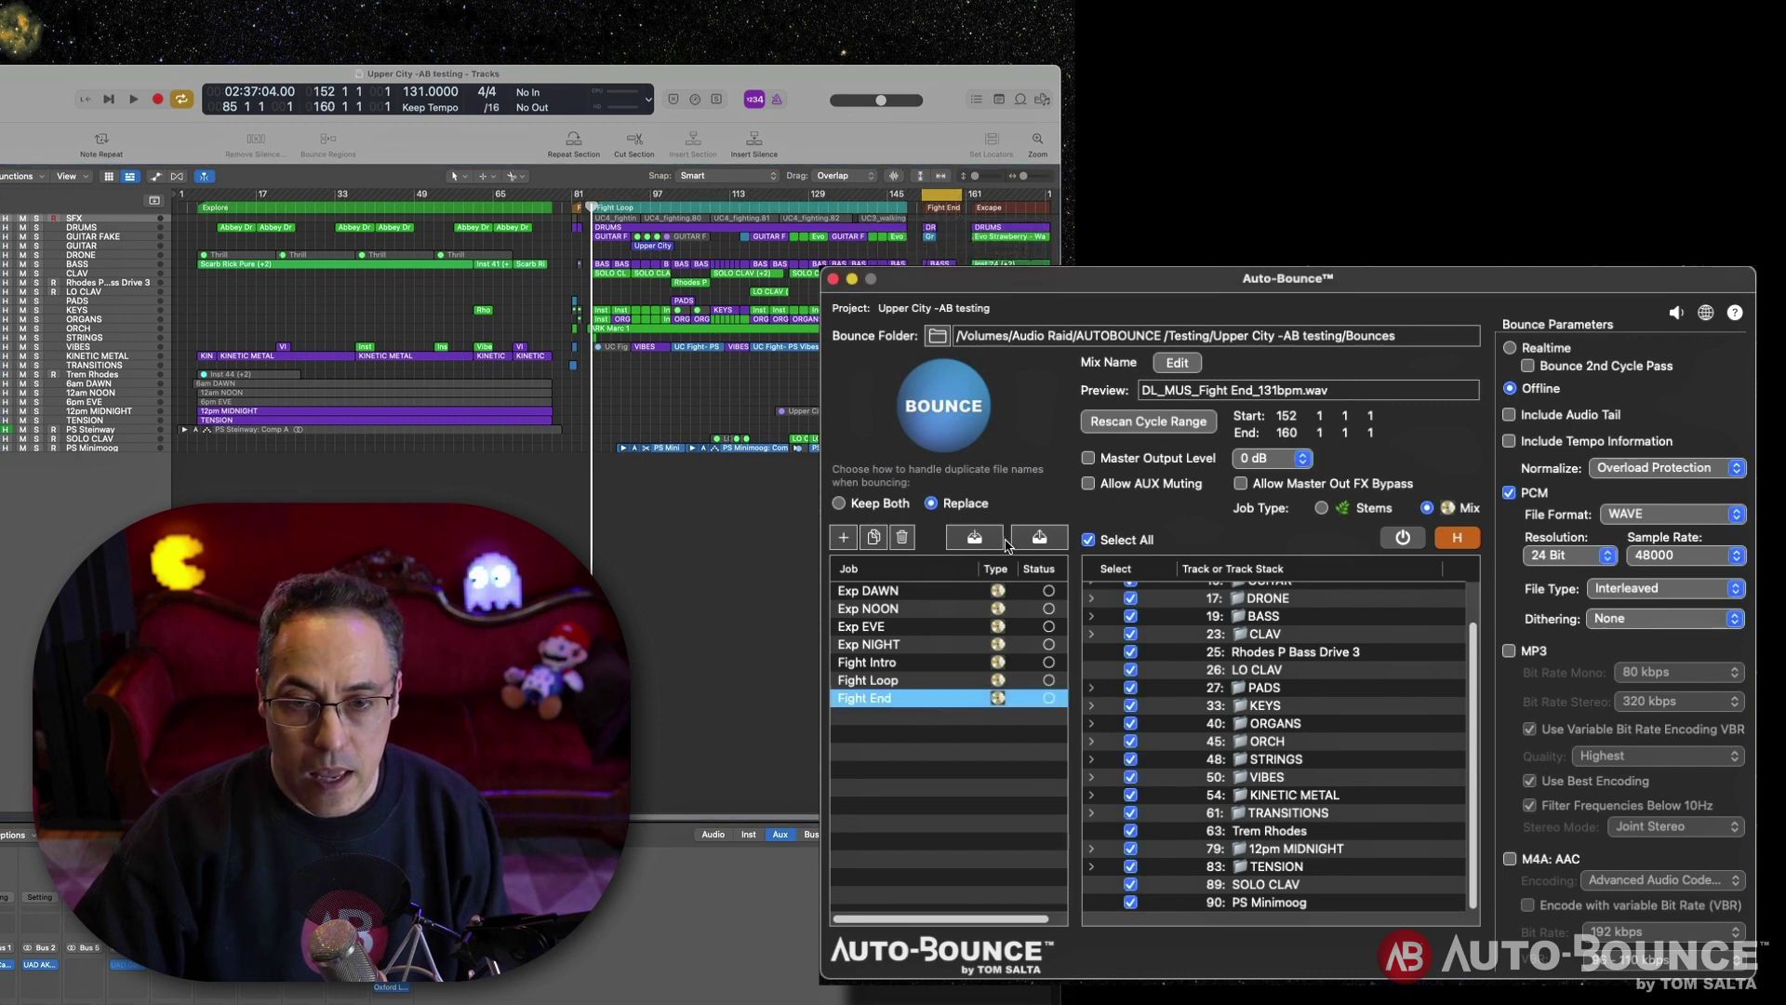
pyautogui.click(1162, 424)
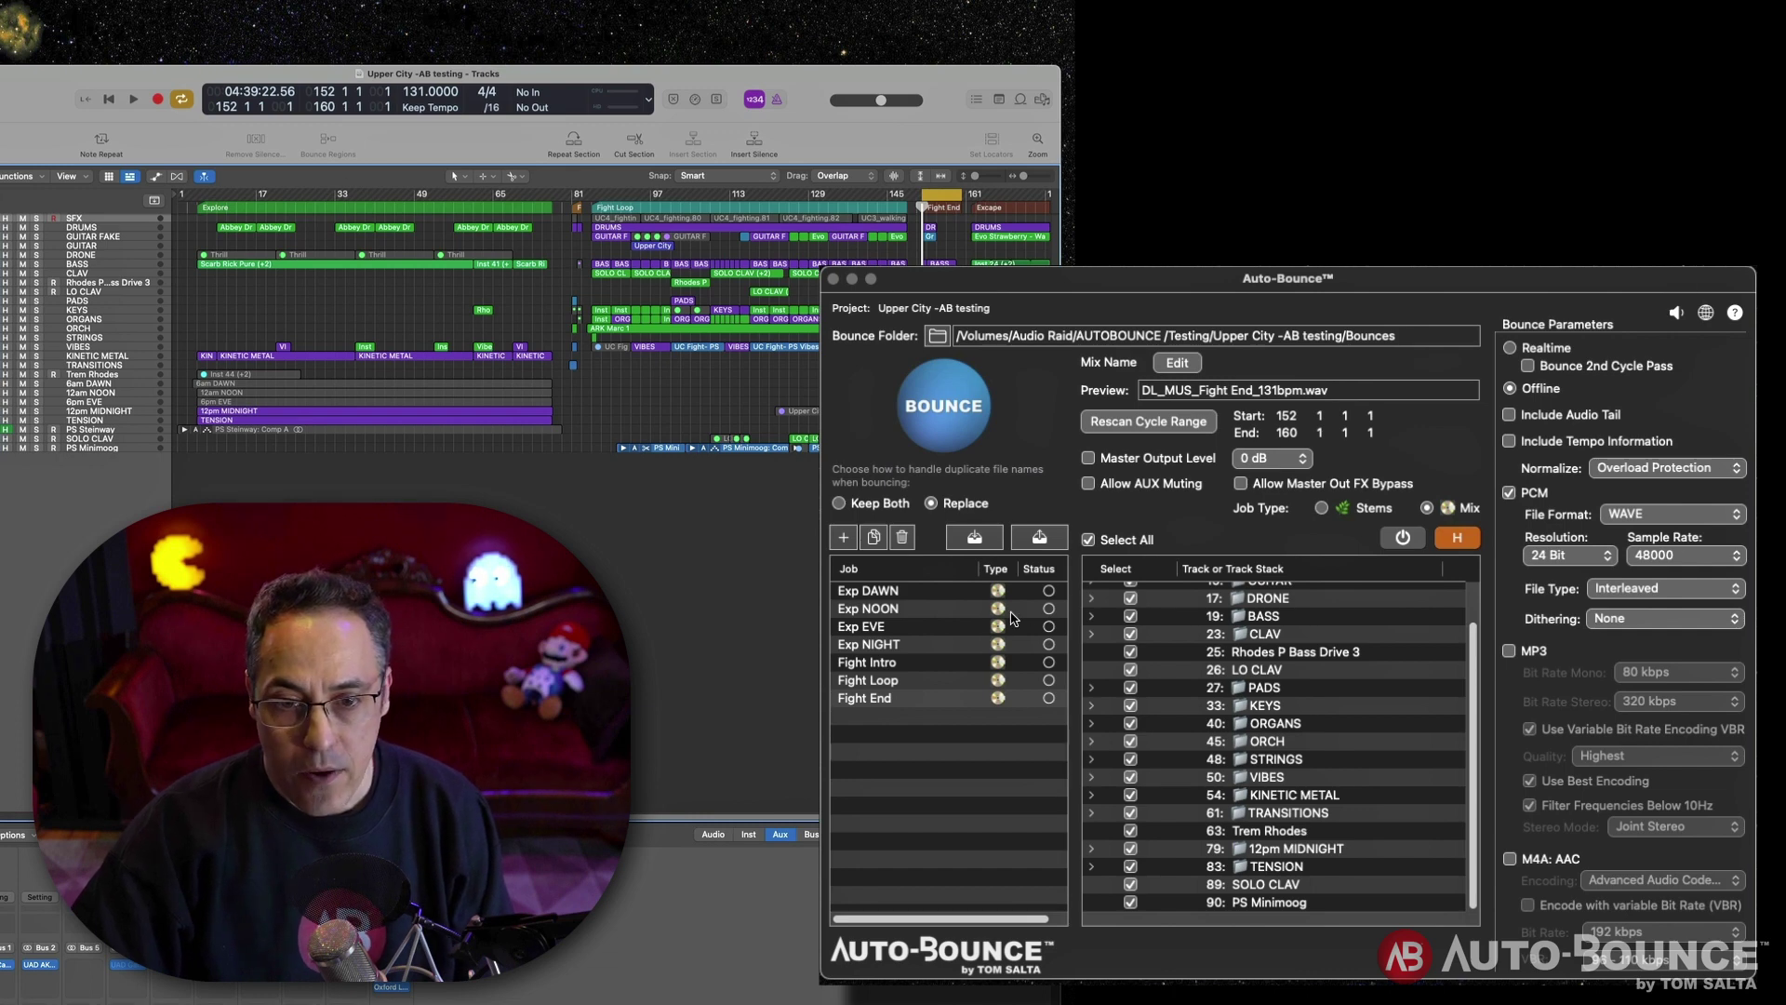
pyautogui.click(907, 605)
pyautogui.click(907, 605)
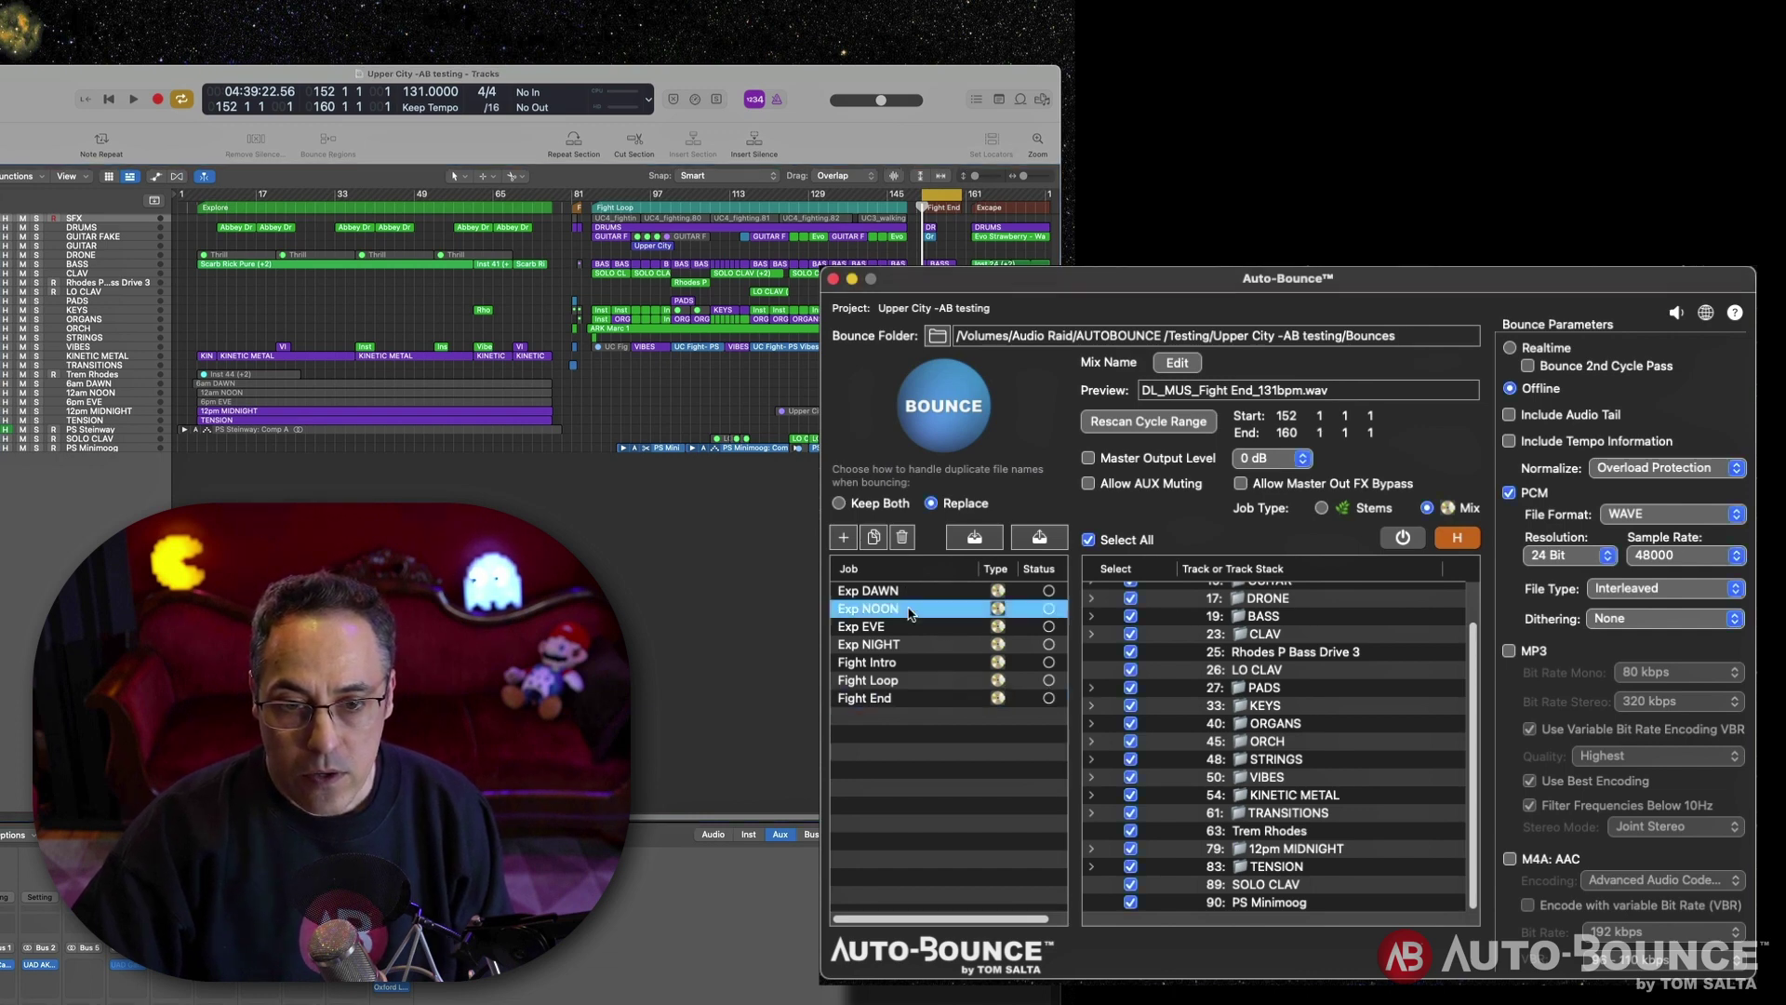
pyautogui.click(910, 627)
pyautogui.click(912, 644)
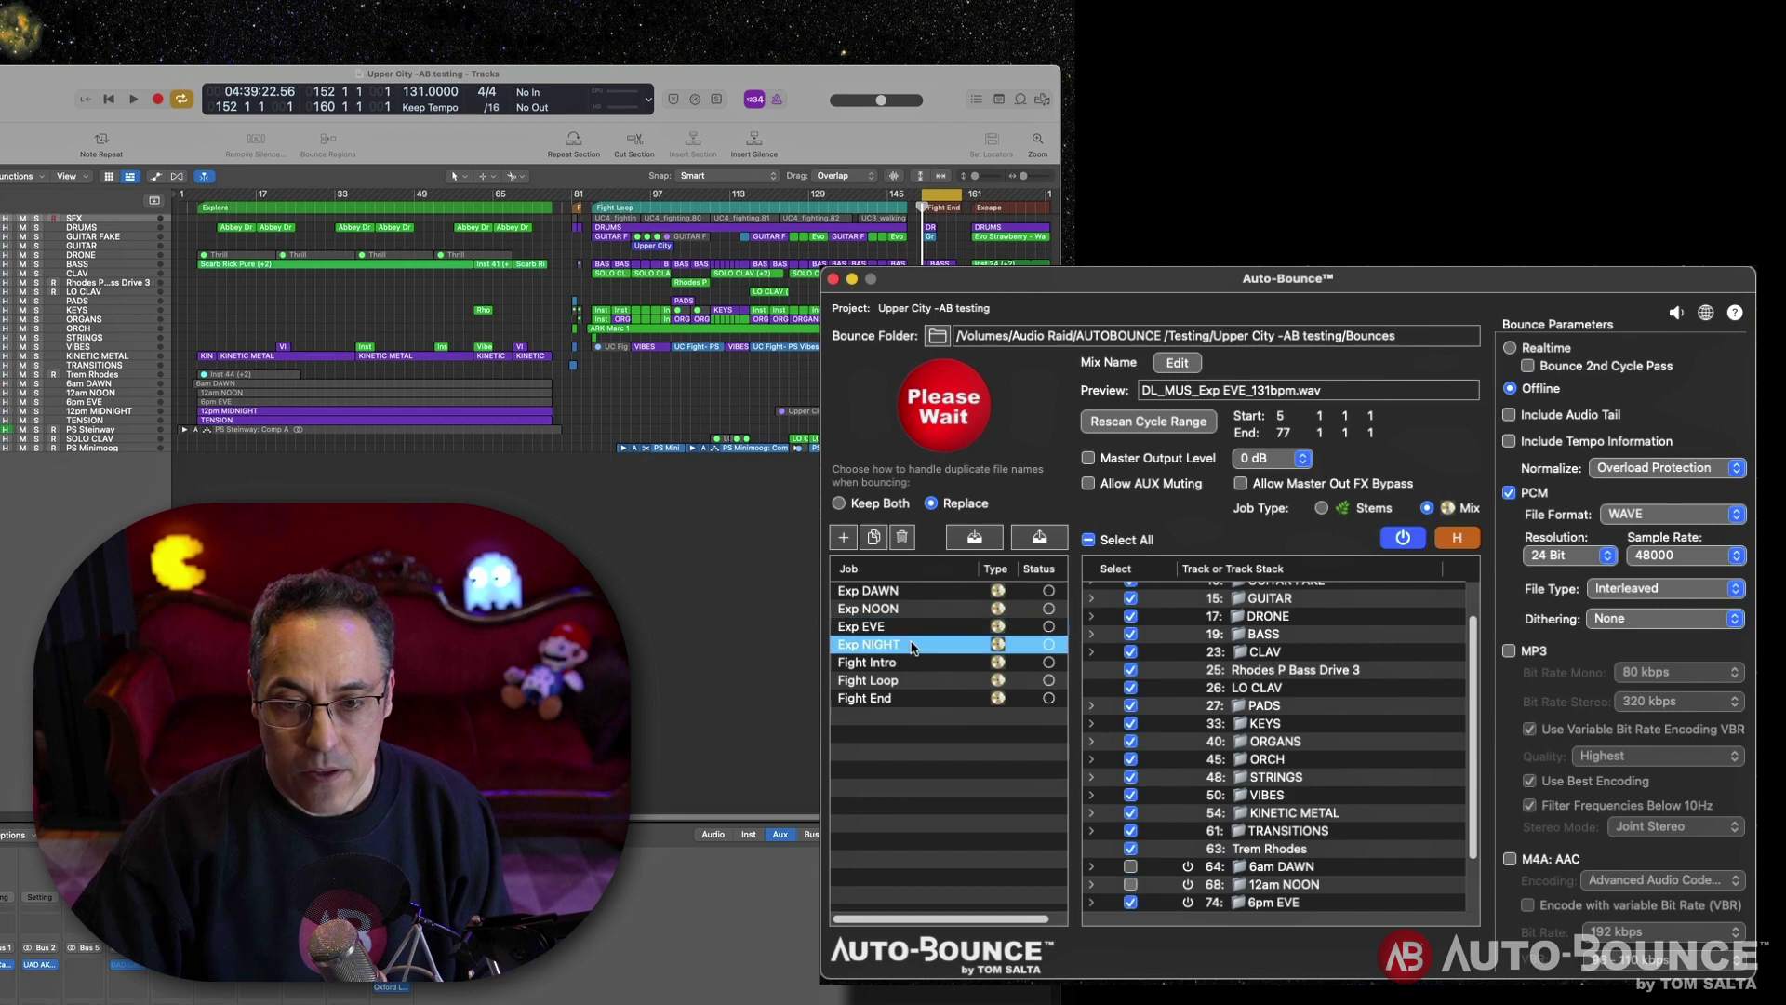
pyautogui.scroll(-2, 1191, 851)
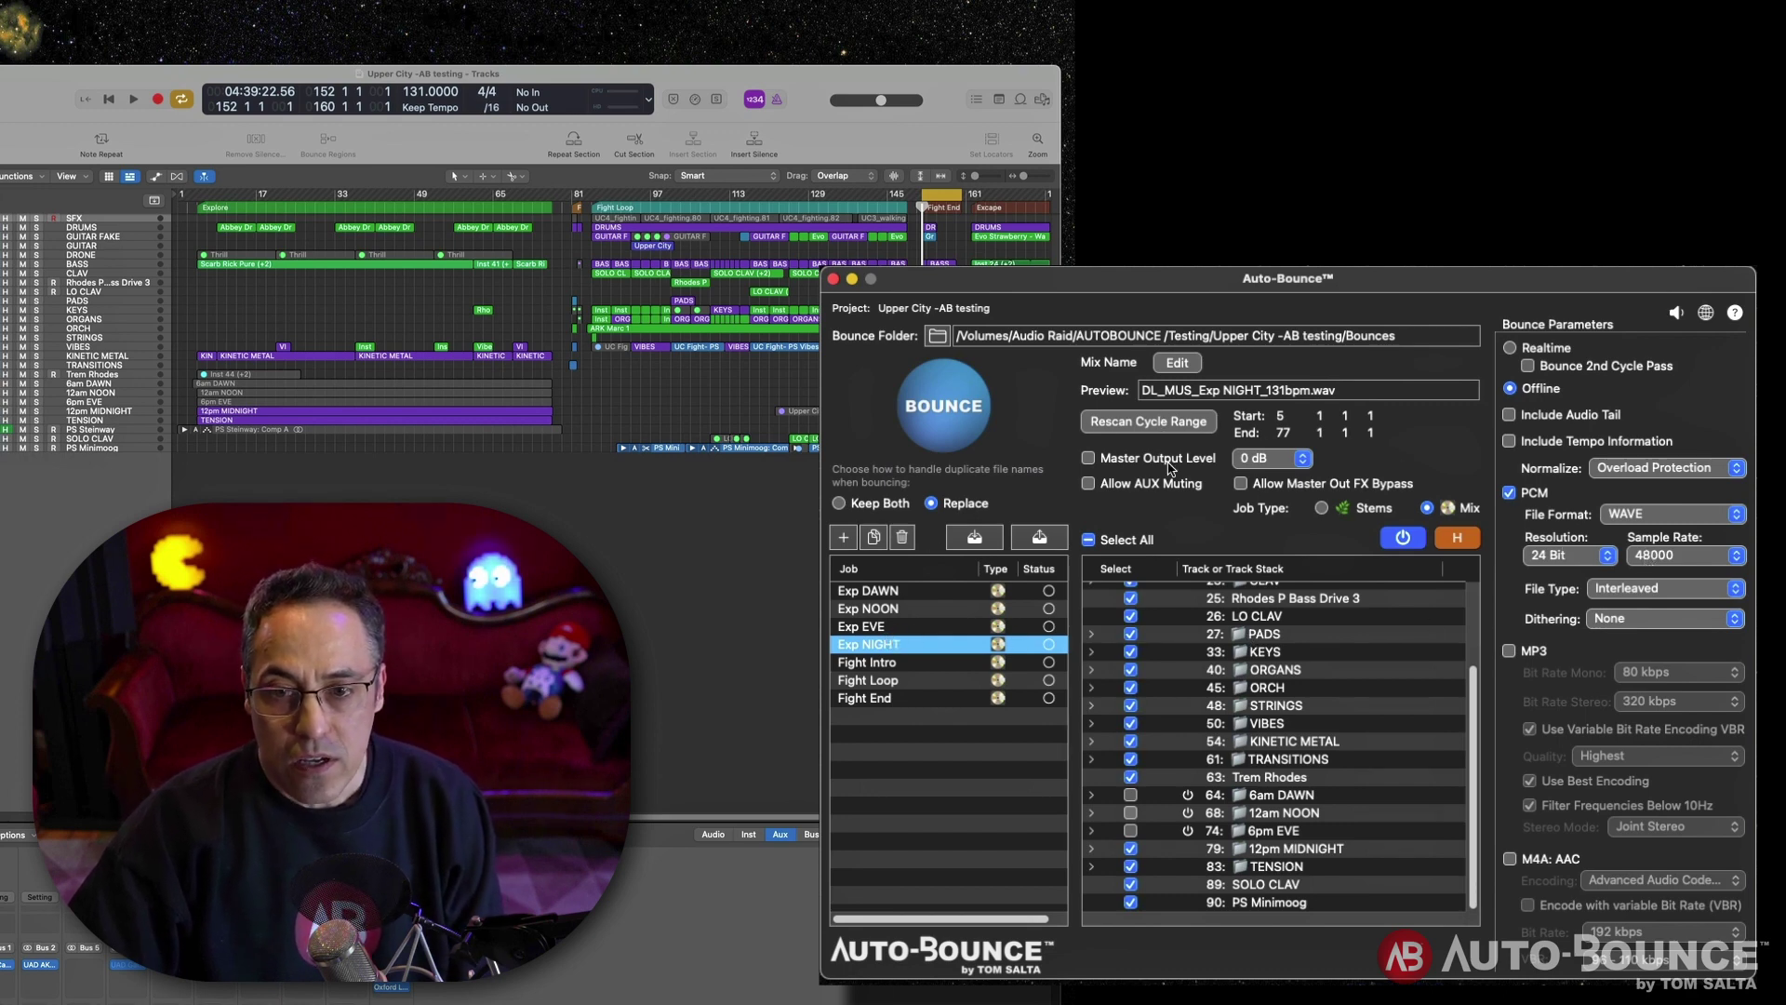
pyautogui.click(910, 632)
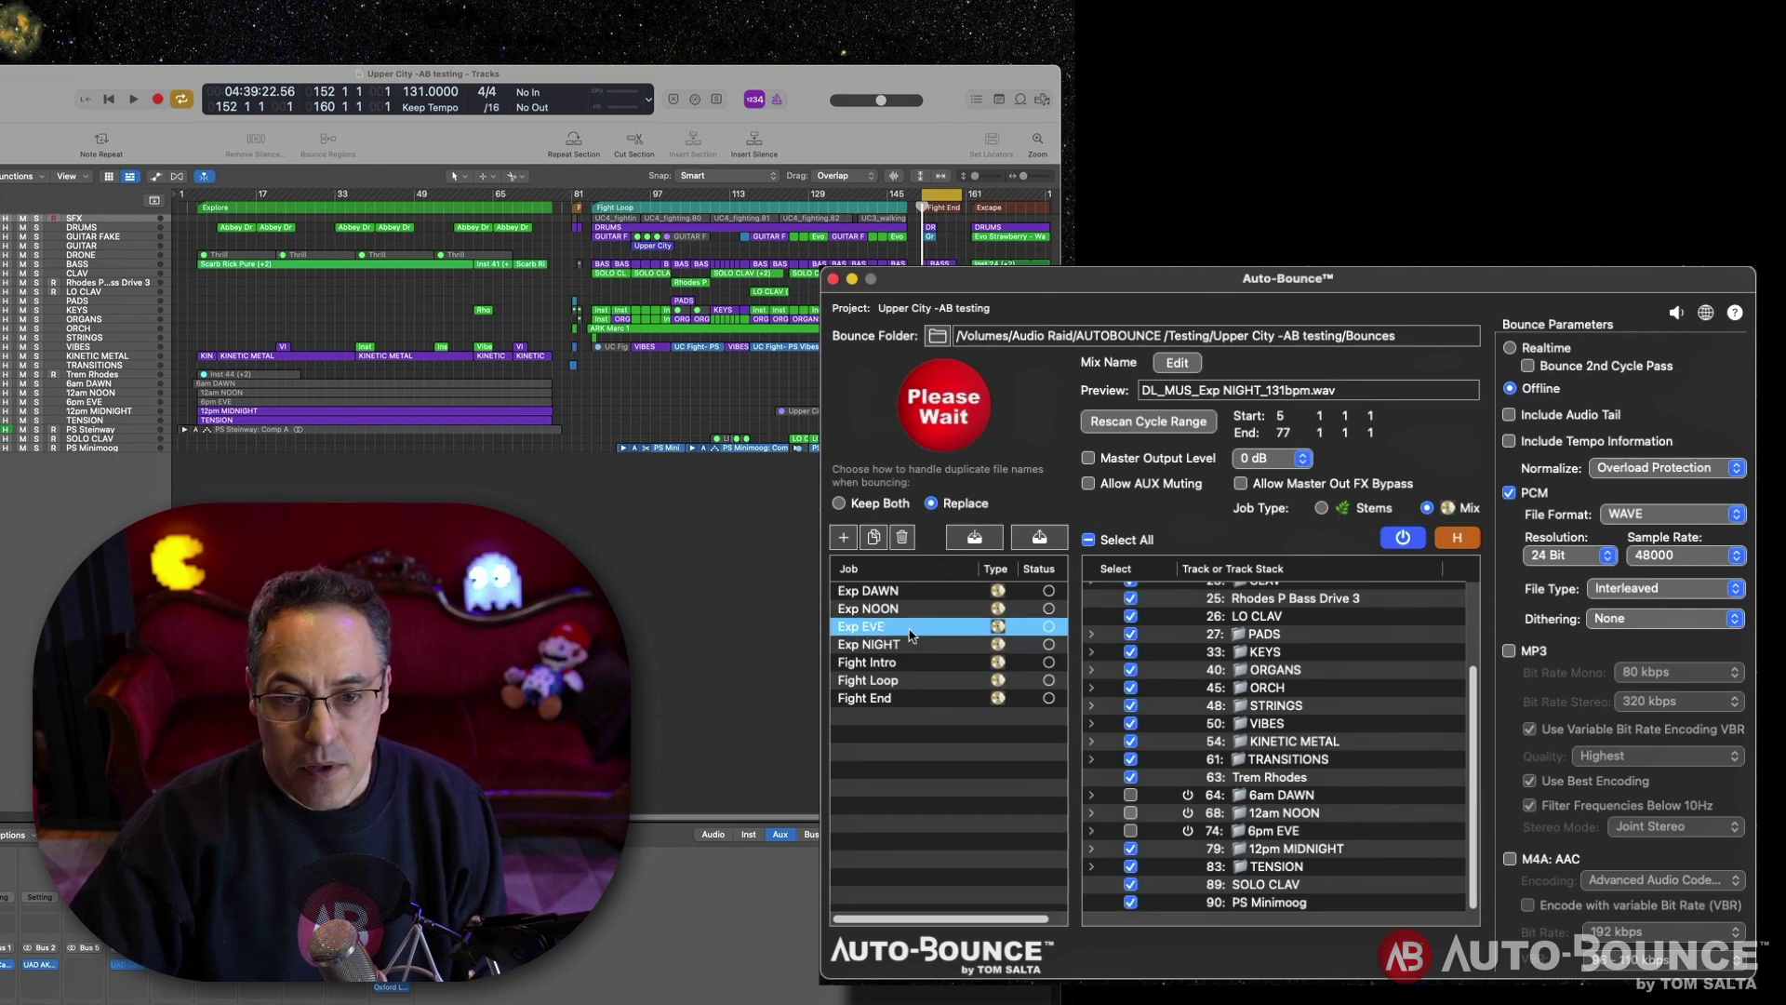